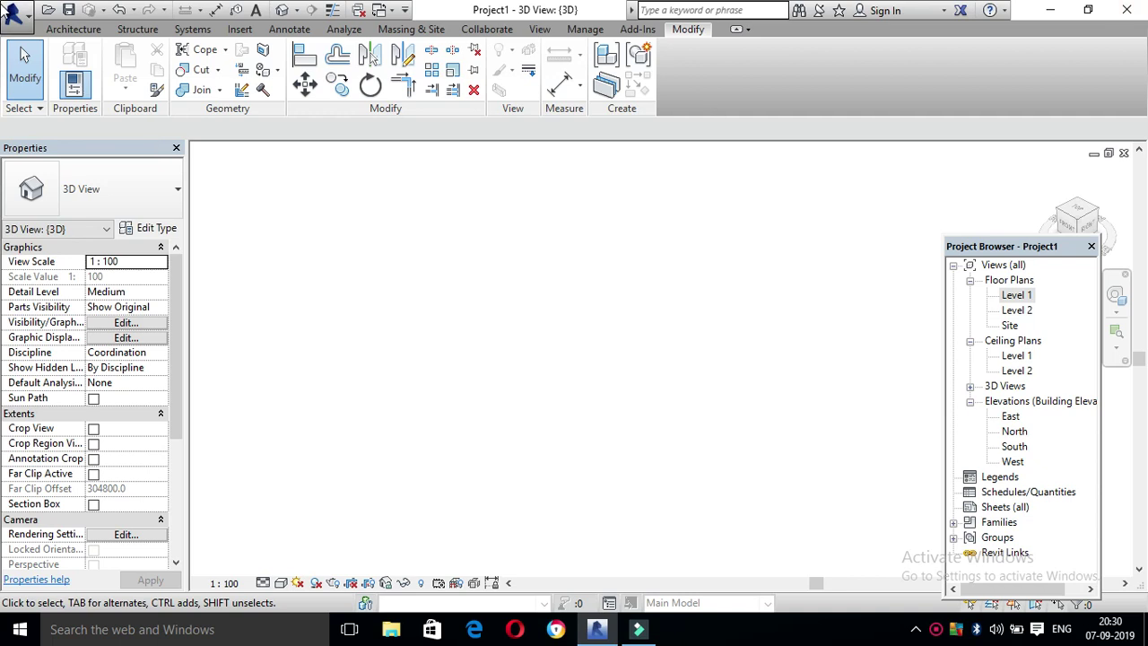
# Switch the empty project from the 3D view to the Level 1 floor plan.
pyautogui.click(61, 30)
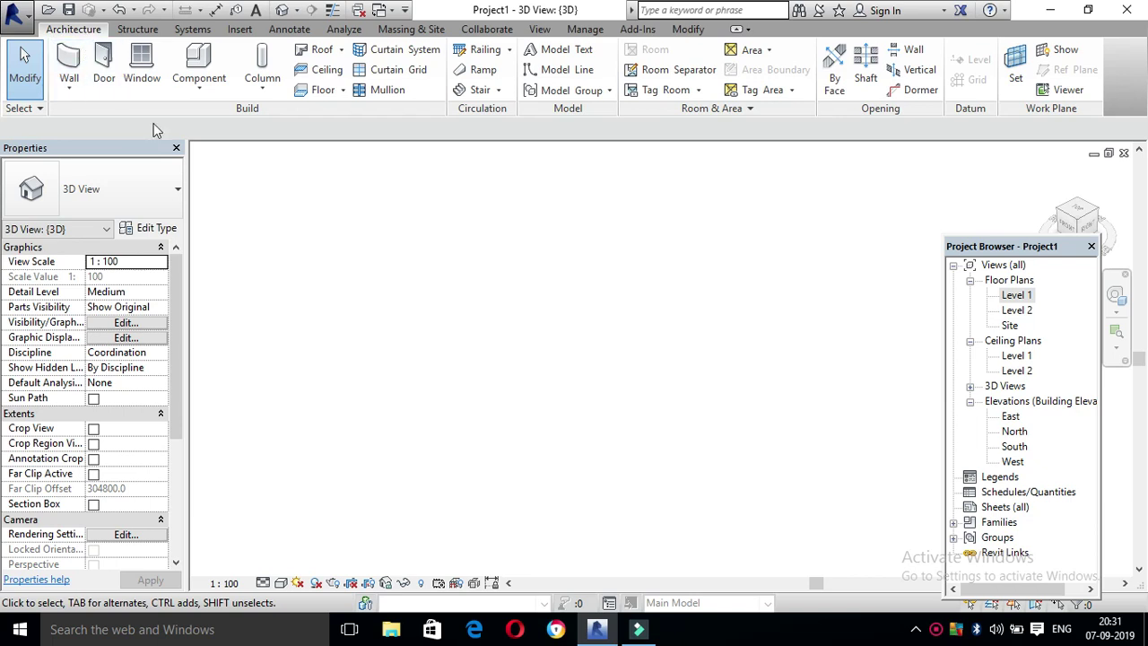
pyautogui.click(206, 93)
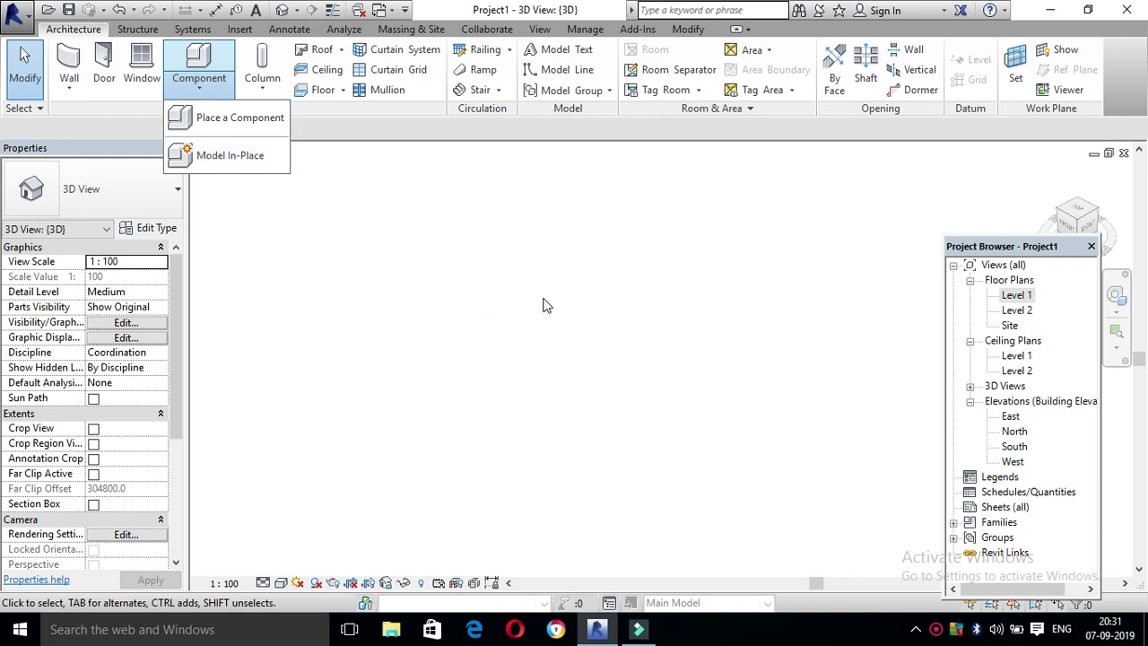
pyautogui.click(491, 336)
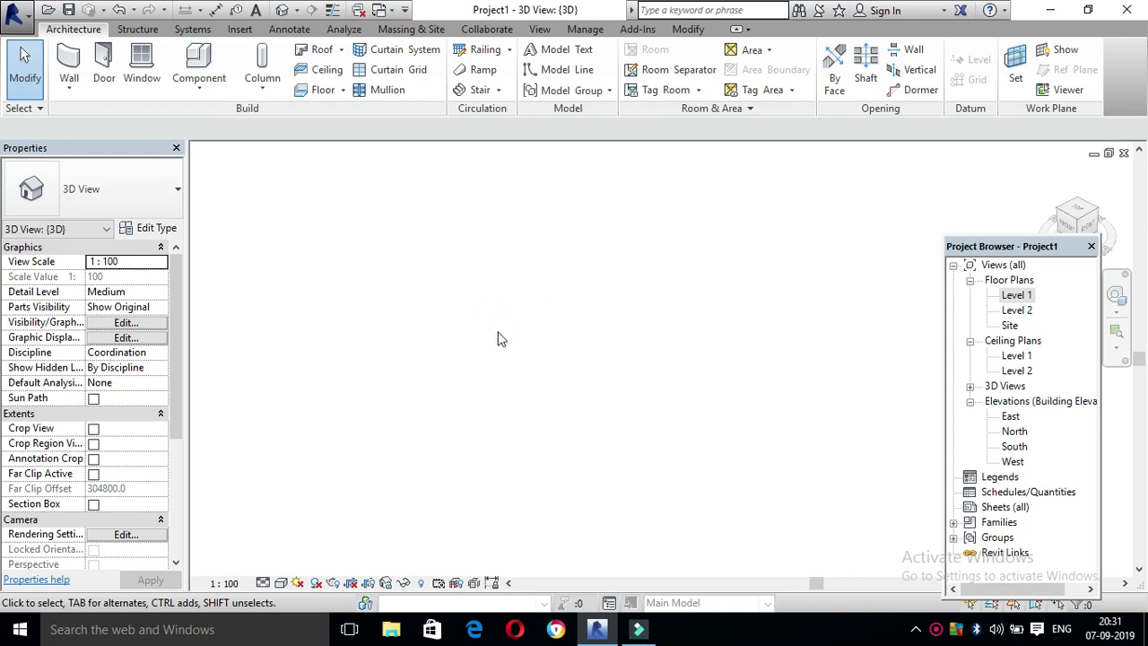
pyautogui.doubleClick(1012, 299)
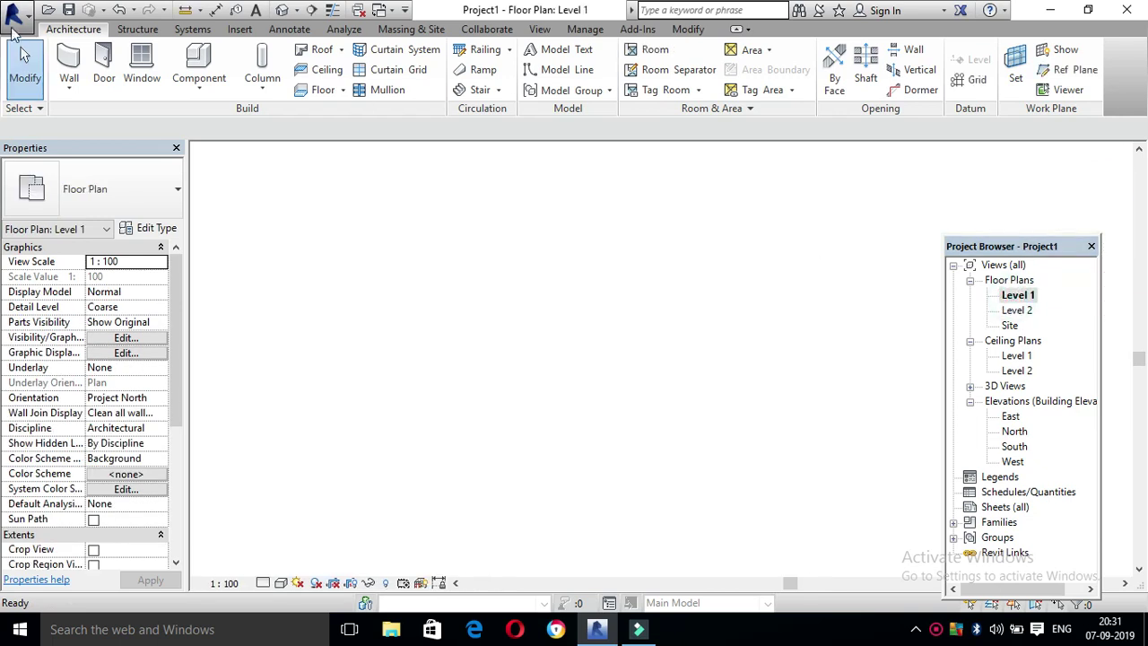
# Draw a 7200 mm generic 200 mm wall on Level 1 and show it in the home 3D view.
pyautogui.click(65, 60)
pyautogui.click(425, 289)
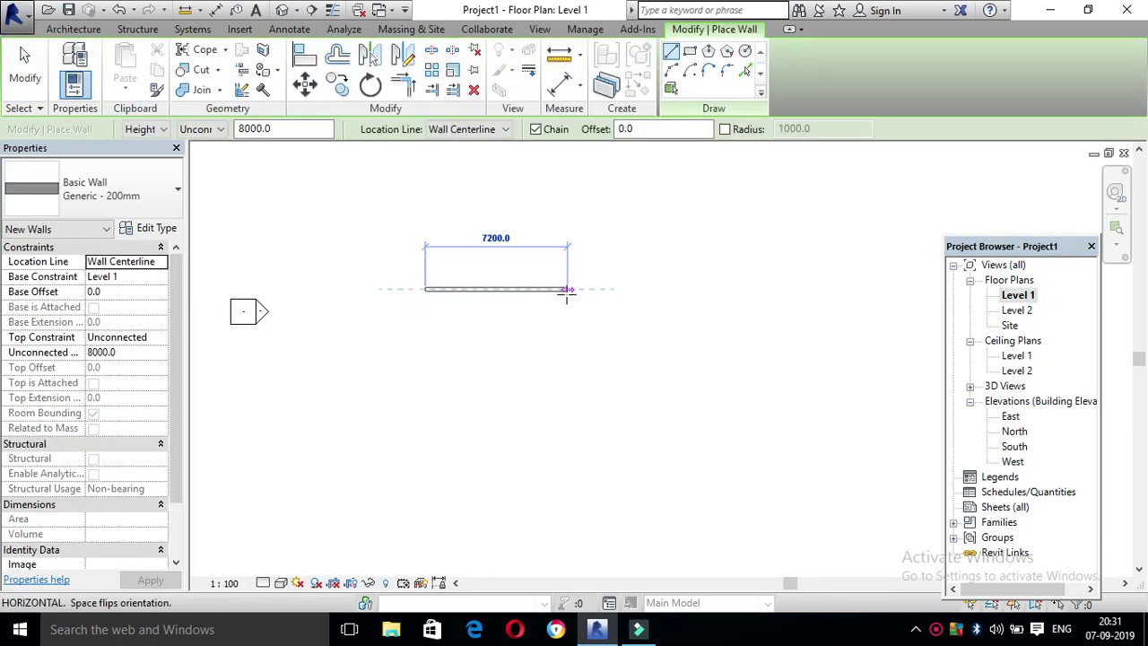
pyautogui.click(566, 290)
pyautogui.press('Escape')
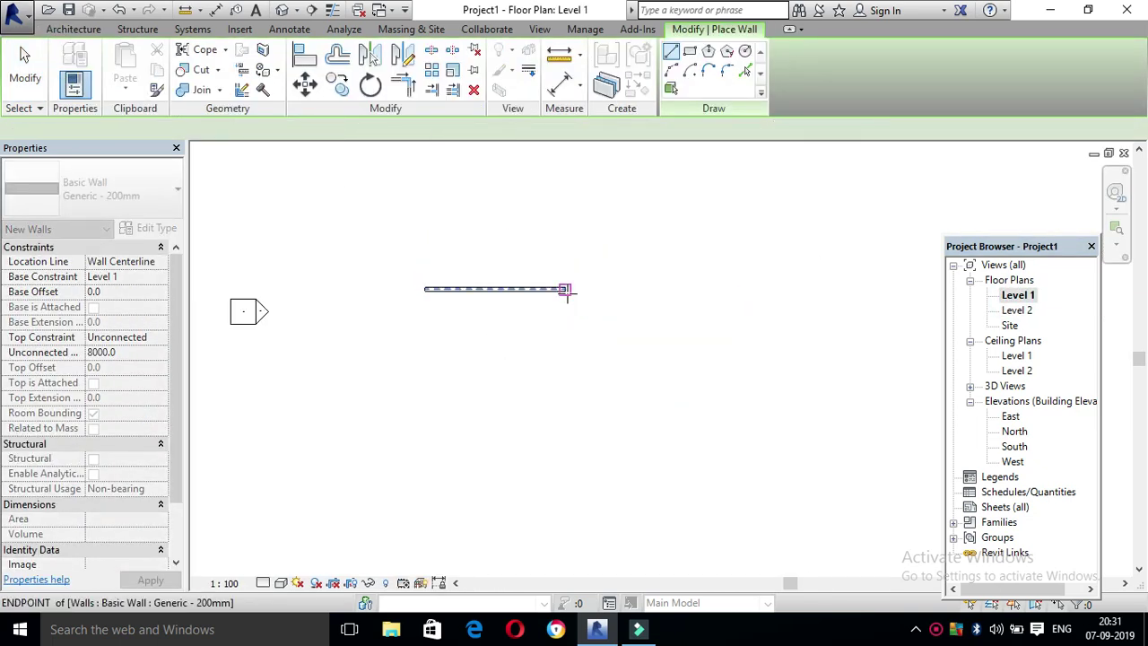
pyautogui.press('Escape')
pyautogui.click(280, 11)
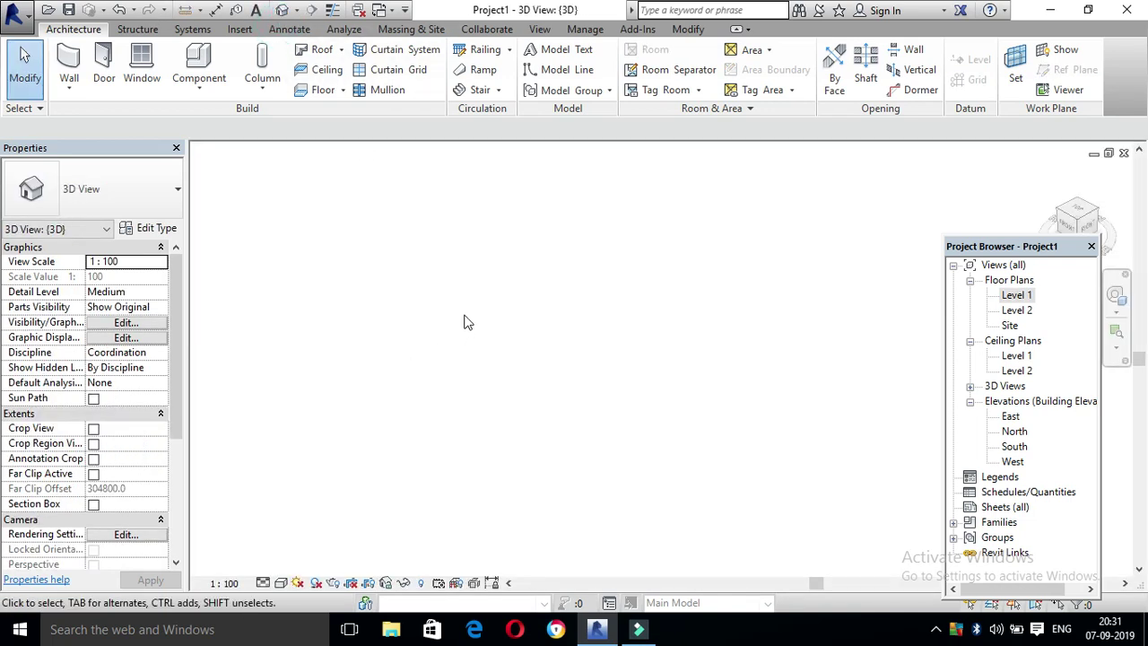
pyautogui.click(1052, 179)
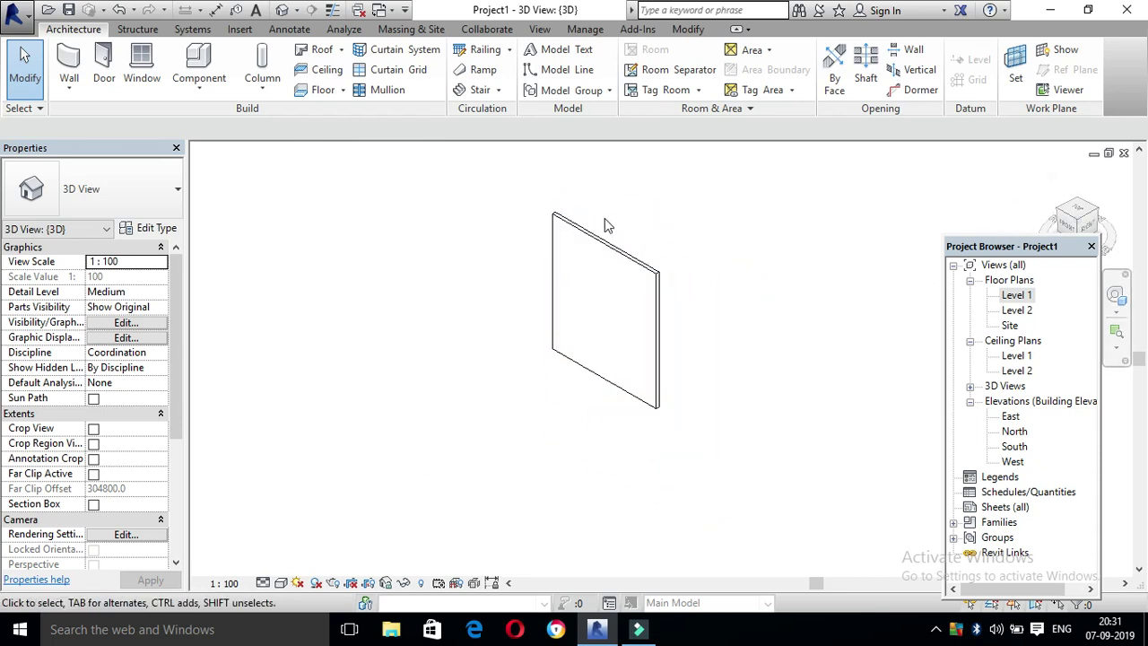
# Start an in-place model in the Casework category named Casework 1, orbiting around the wall.
pyautogui.click(199, 82)
pyautogui.click(215, 155)
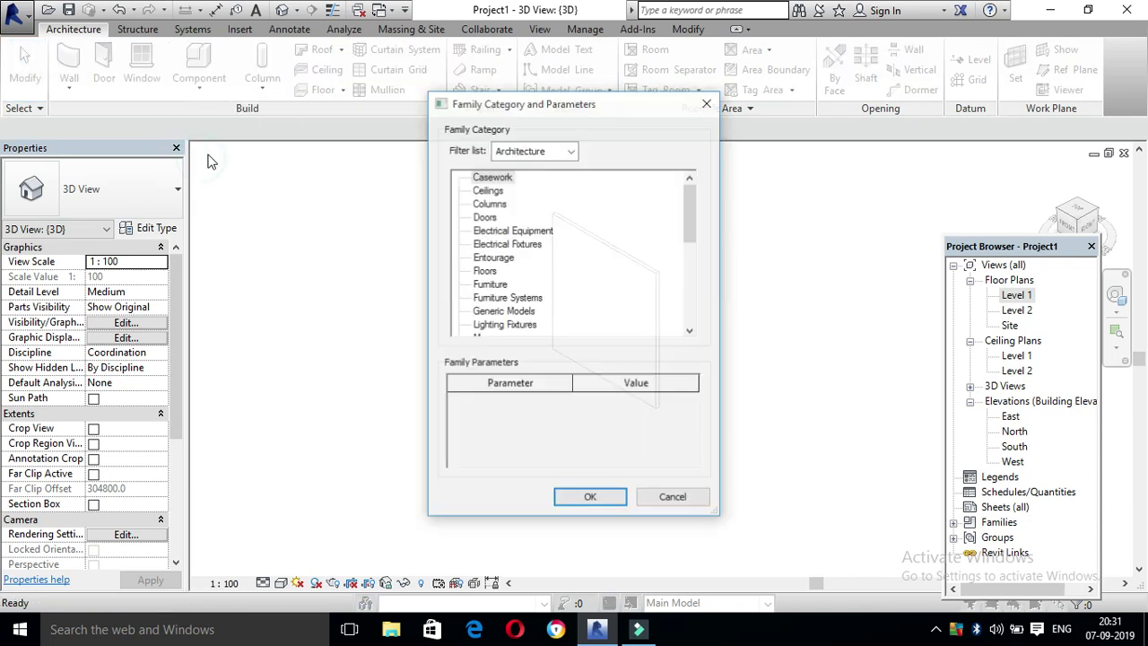
pyautogui.click(568, 151)
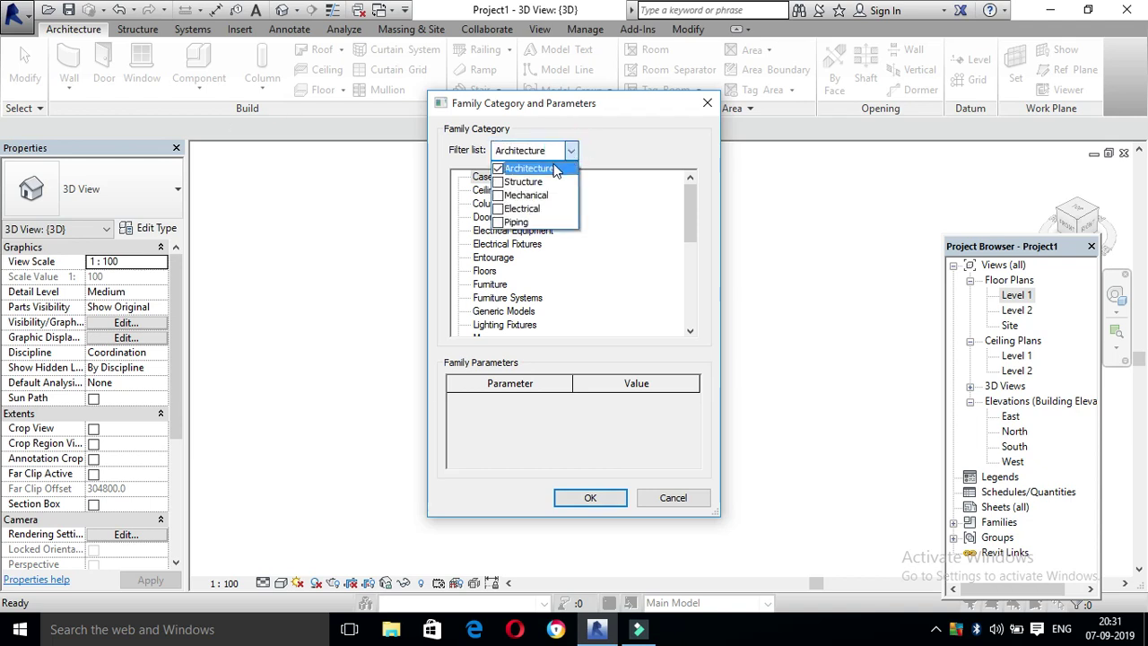
pyautogui.click(569, 150)
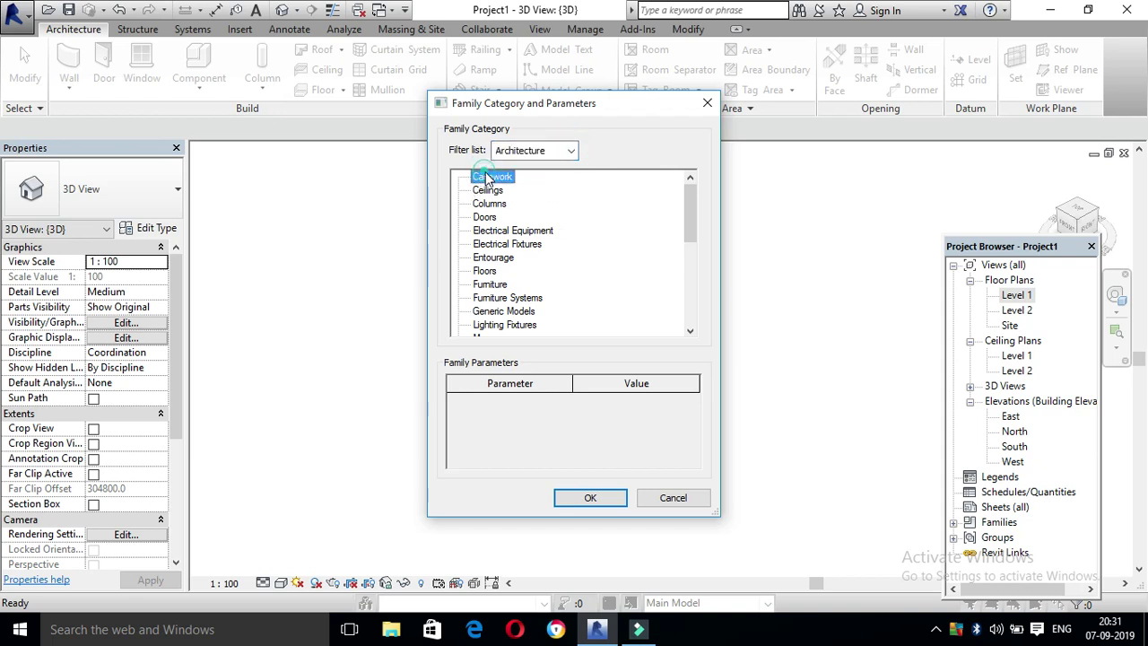
pyautogui.click(576, 500)
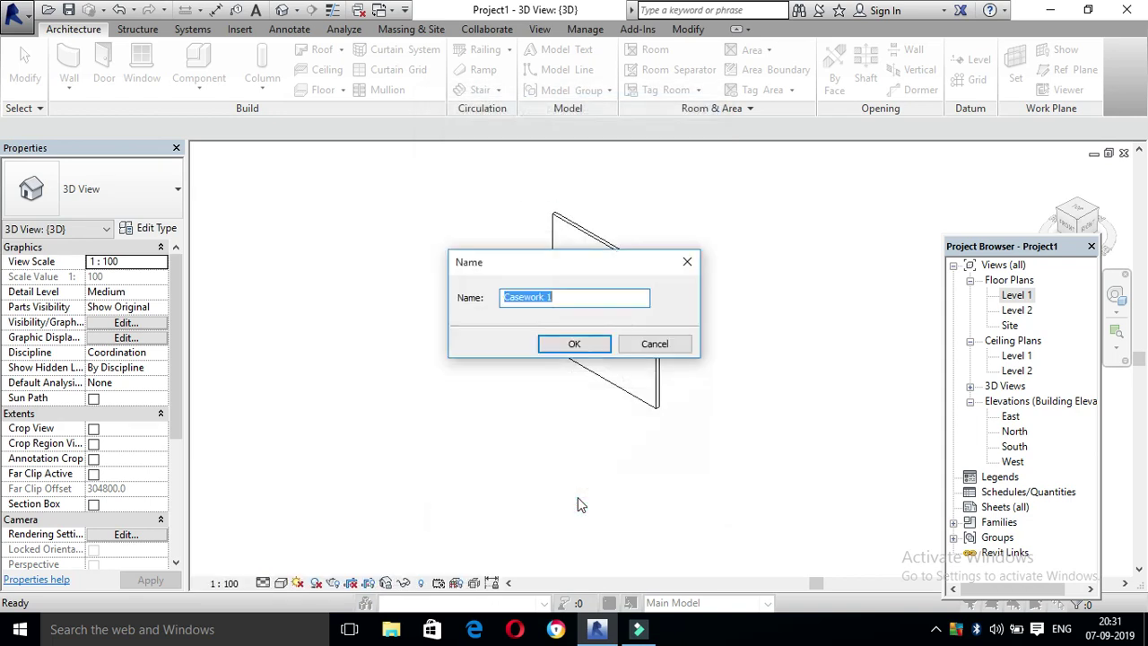
pyautogui.click(574, 344)
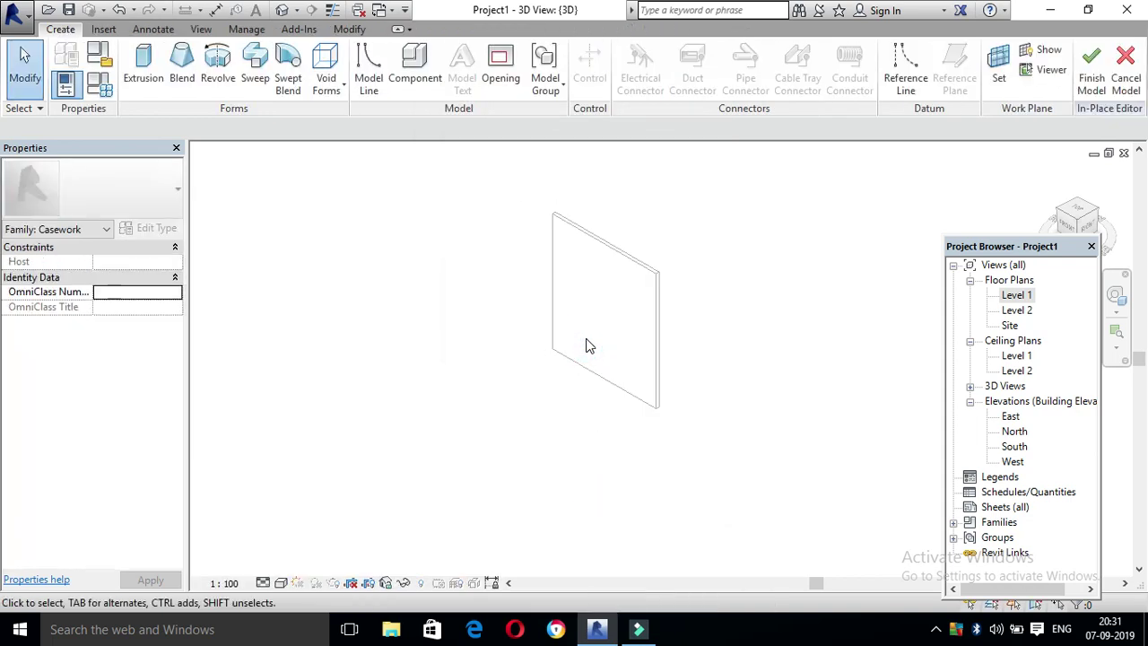
pyautogui.moveTo(1077, 220)
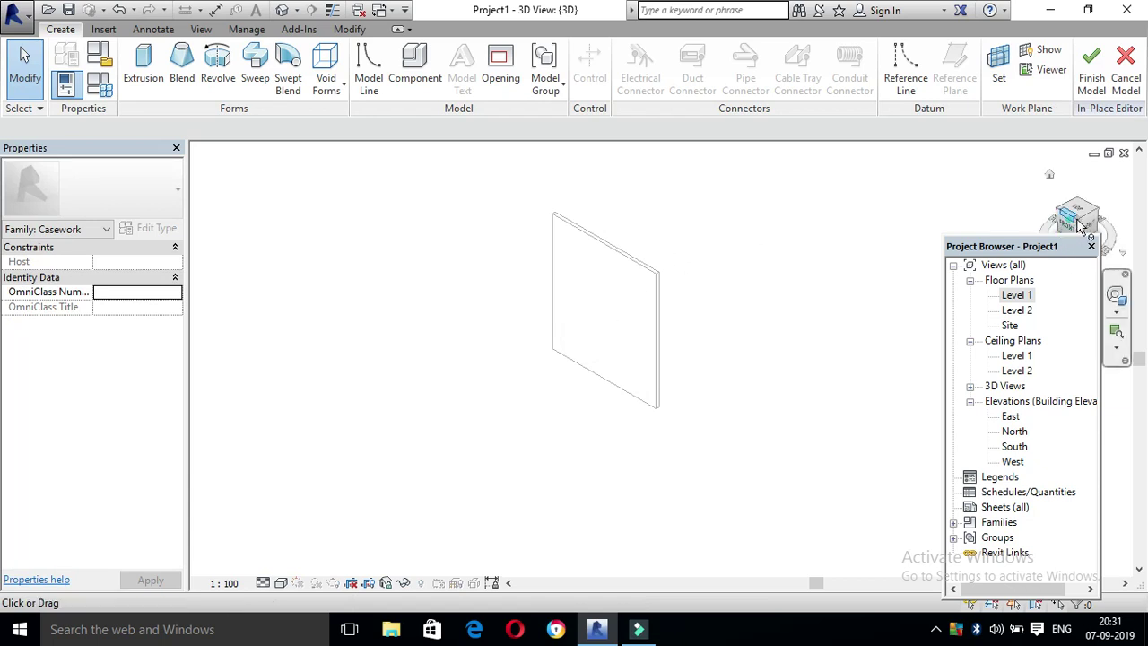
pyautogui.moveTo(1081, 224); pyautogui.dragTo(917, 189)
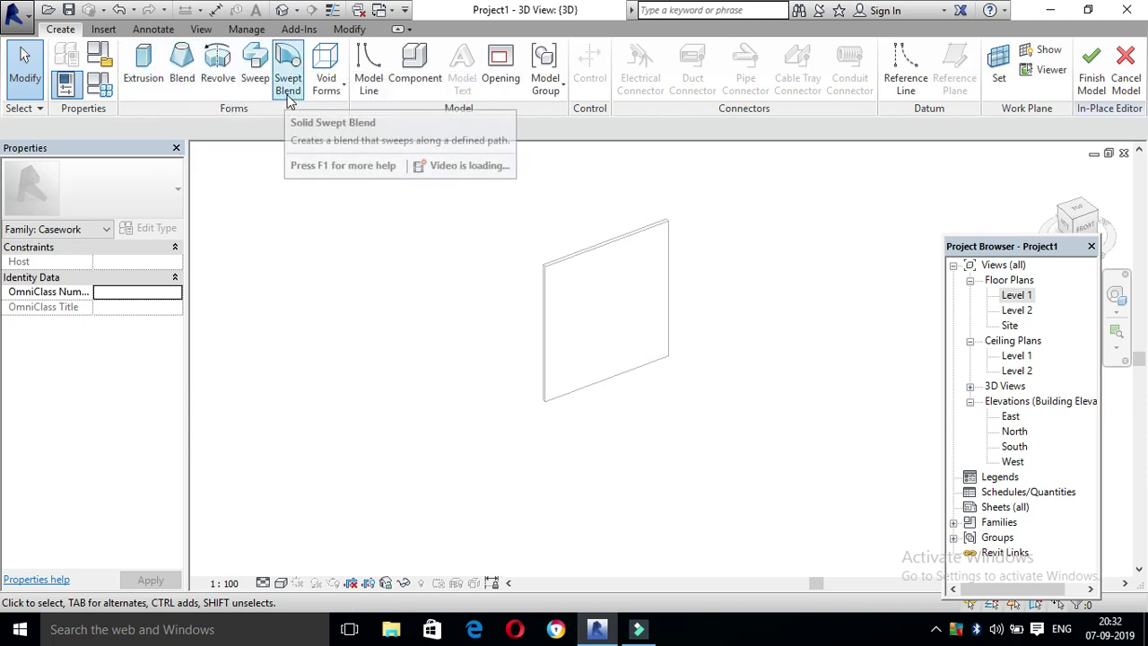
# Start an extrusion and set its work plane to the wall's face.
pyautogui.click(143, 76)
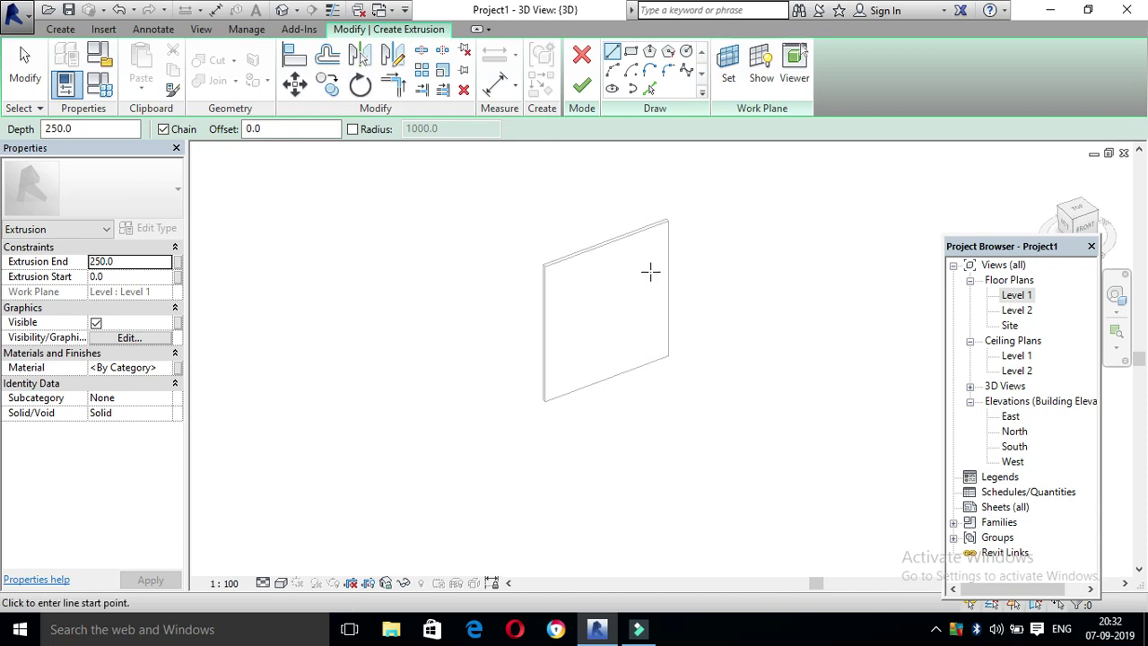
pyautogui.scroll(3, 654, 273)
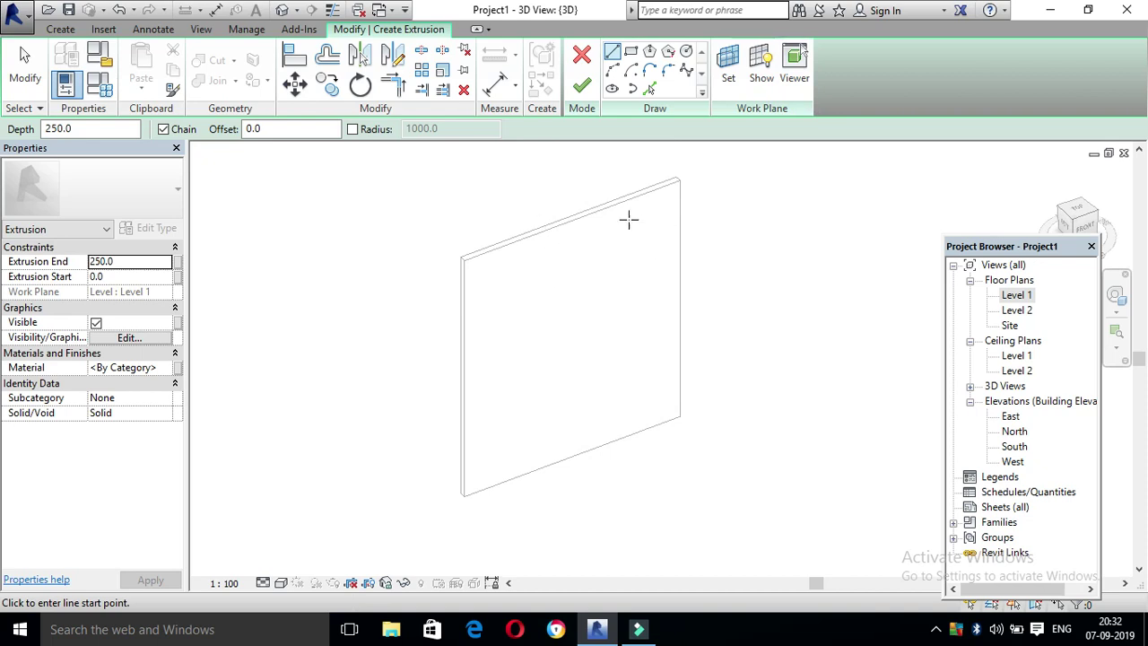
pyautogui.click(728, 62)
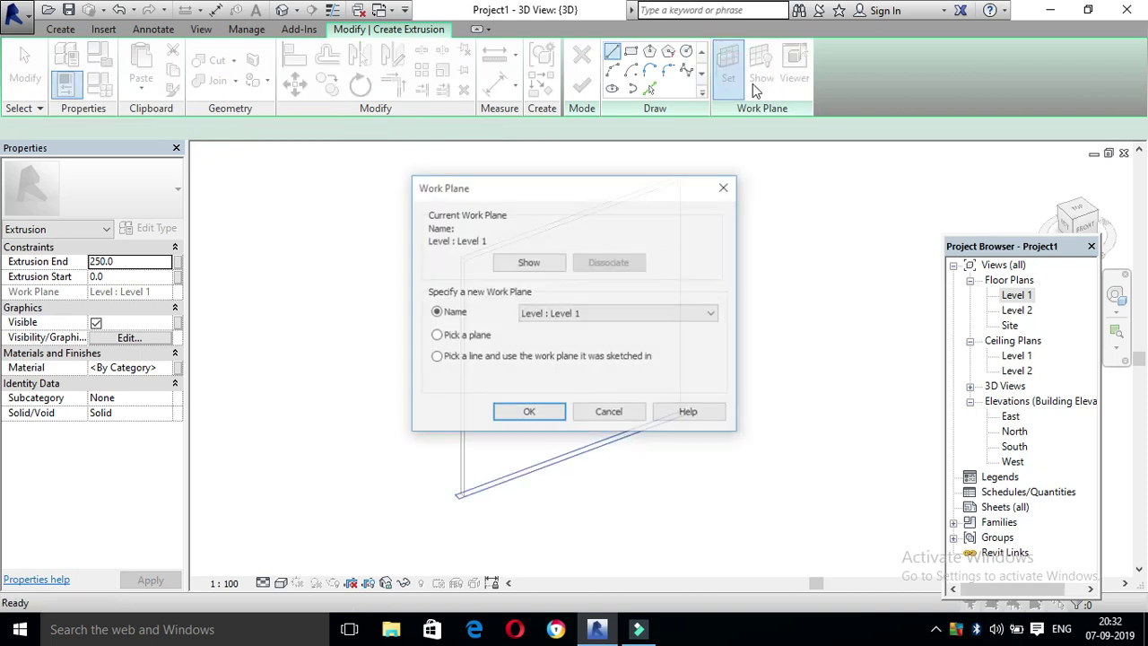
pyautogui.click(725, 187)
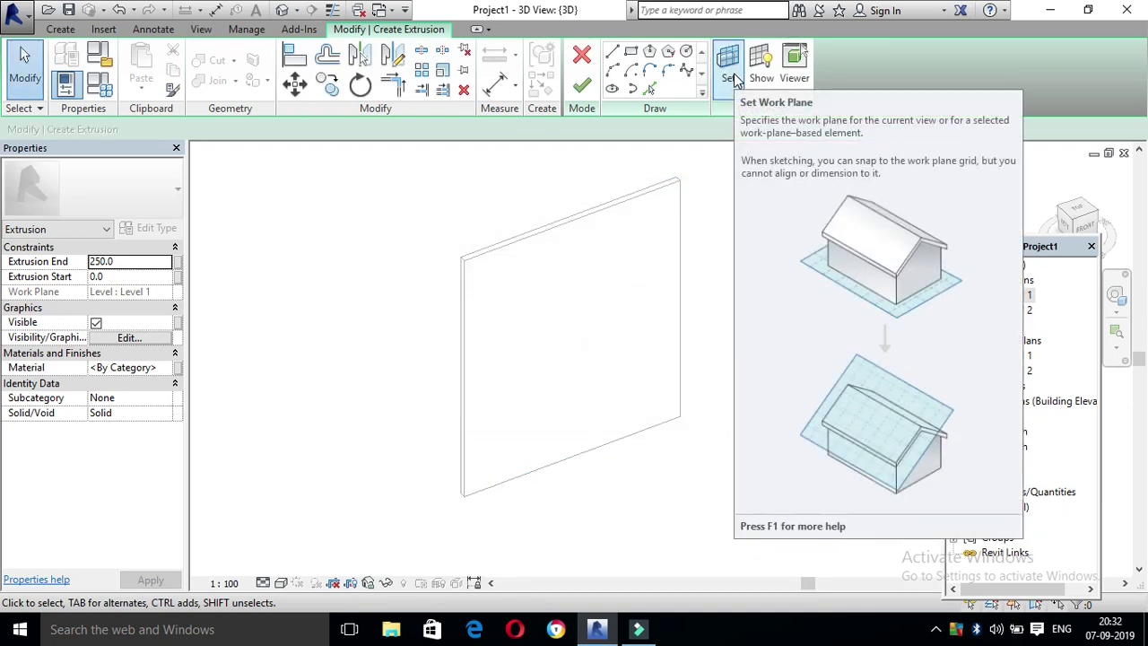
pyautogui.click(731, 67)
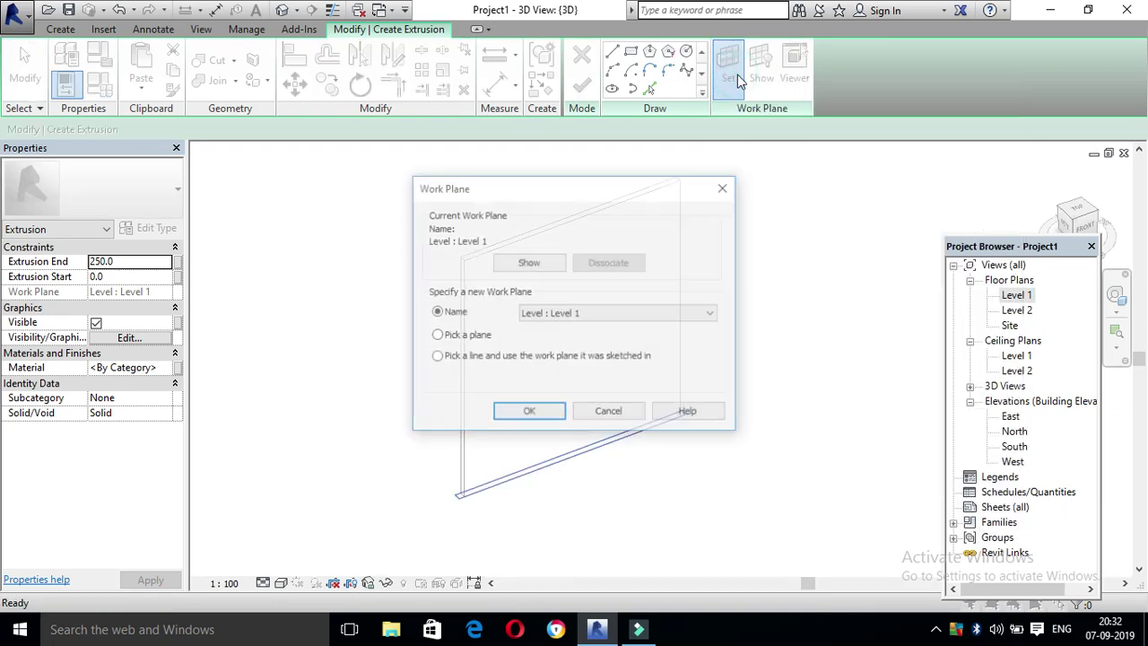
pyautogui.click(467, 336)
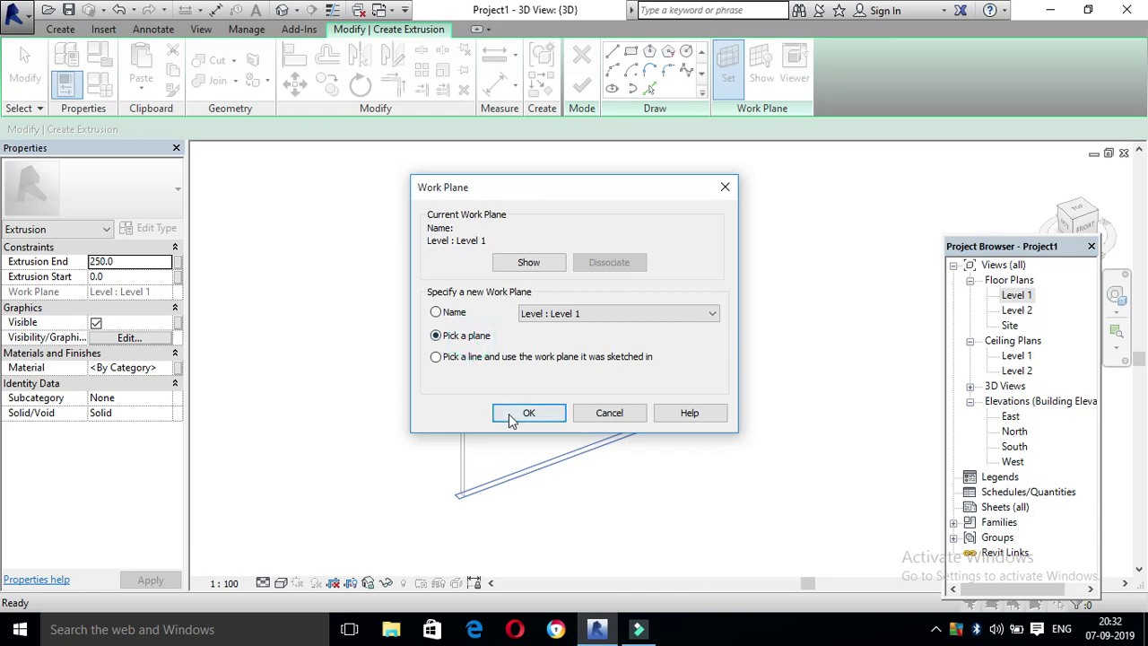
pyautogui.click(513, 415)
pyautogui.click(502, 251)
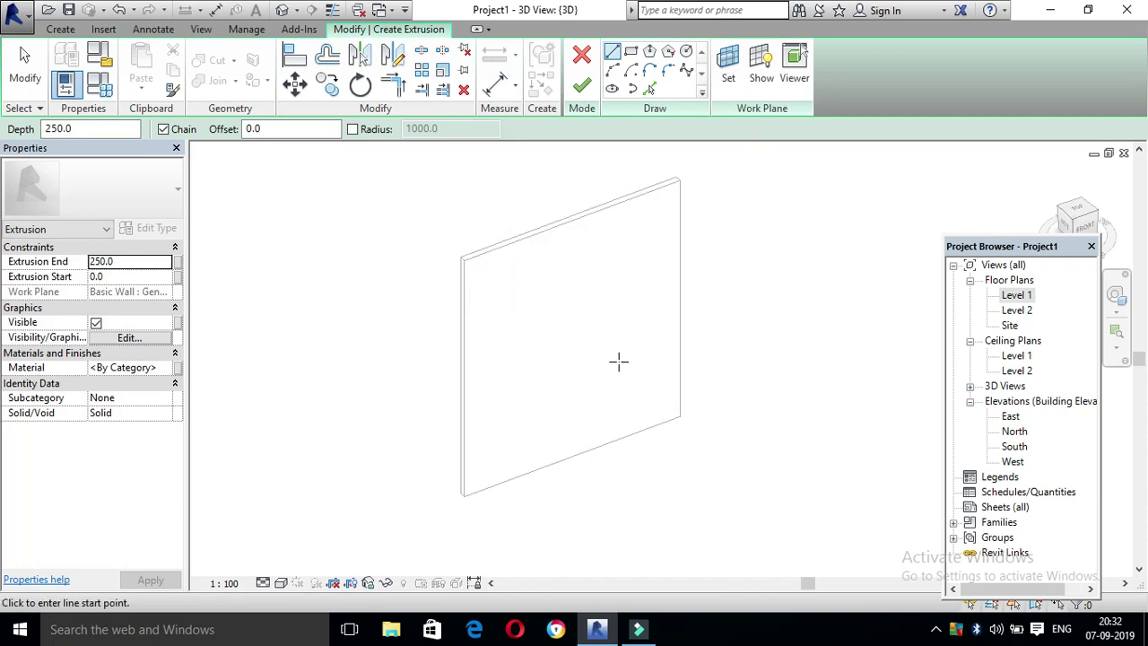
pyautogui.click(768, 72)
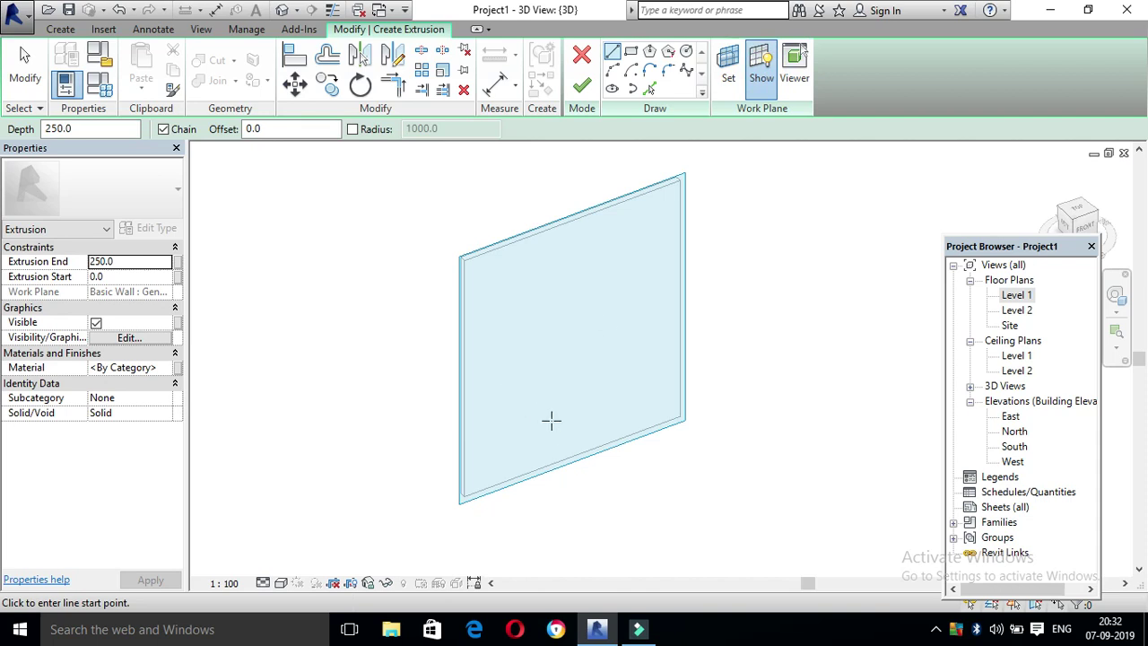
# Sketch the 2700-wide rectangular panel outline in front view and finish the 250-deep extrusion.
pyautogui.click(611, 54)
pyautogui.click(1085, 226)
pyautogui.click(592, 257)
pyautogui.click(696, 257)
pyautogui.click(696, 339)
pyautogui.click(592, 338)
pyautogui.click(592, 257)
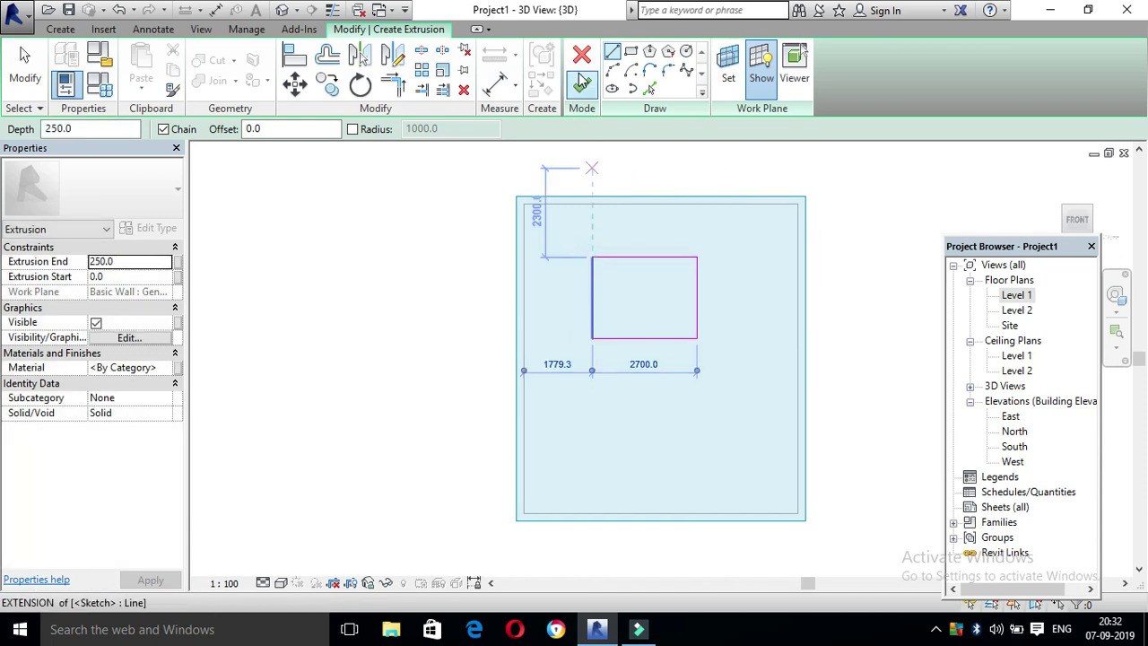
pyautogui.click(581, 83)
# Commit the extrusion and view the wall and panel from the front.
pyautogui.click(1081, 216)
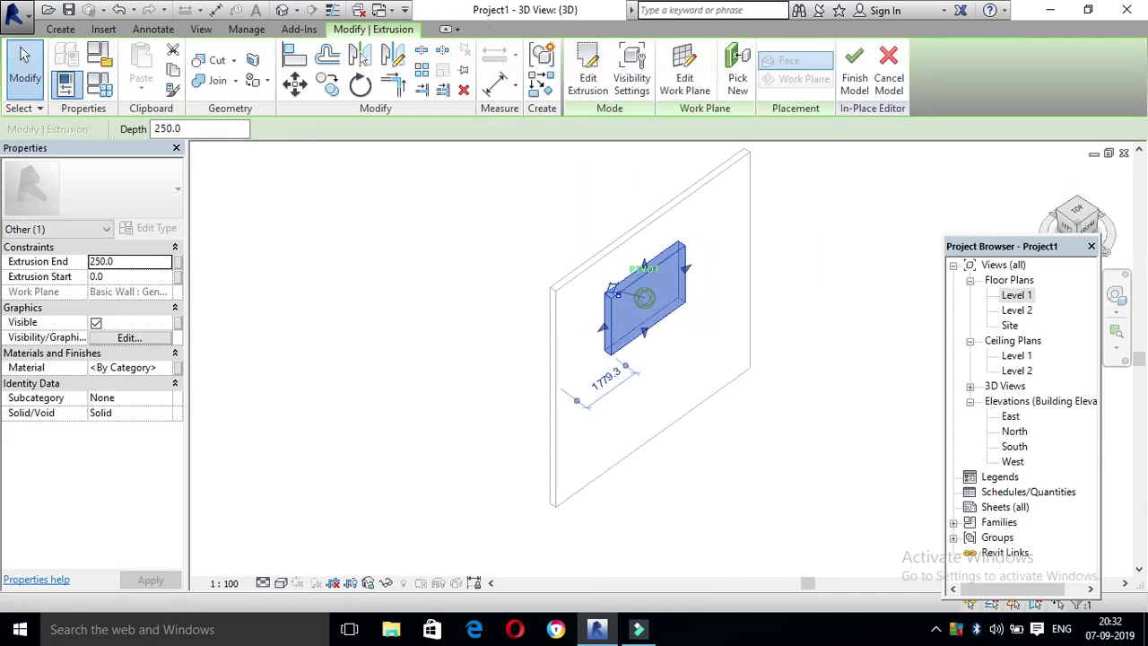
pyautogui.scroll(2, 610, 251)
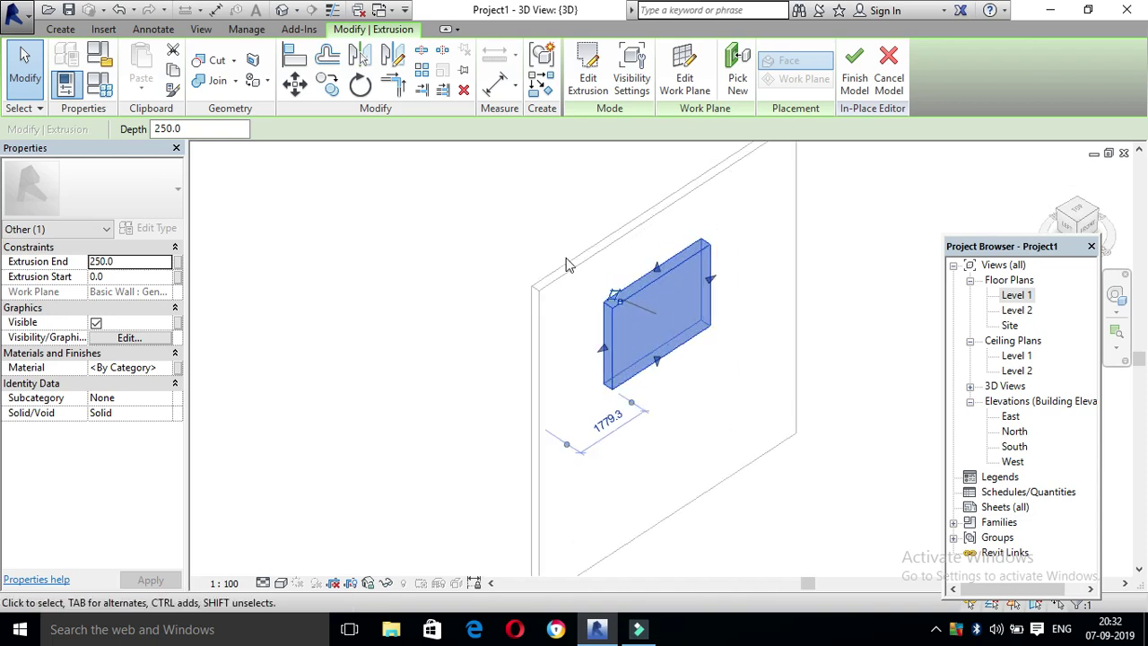
pyautogui.moveTo(1092, 226); pyautogui.dragTo(1089, 231)
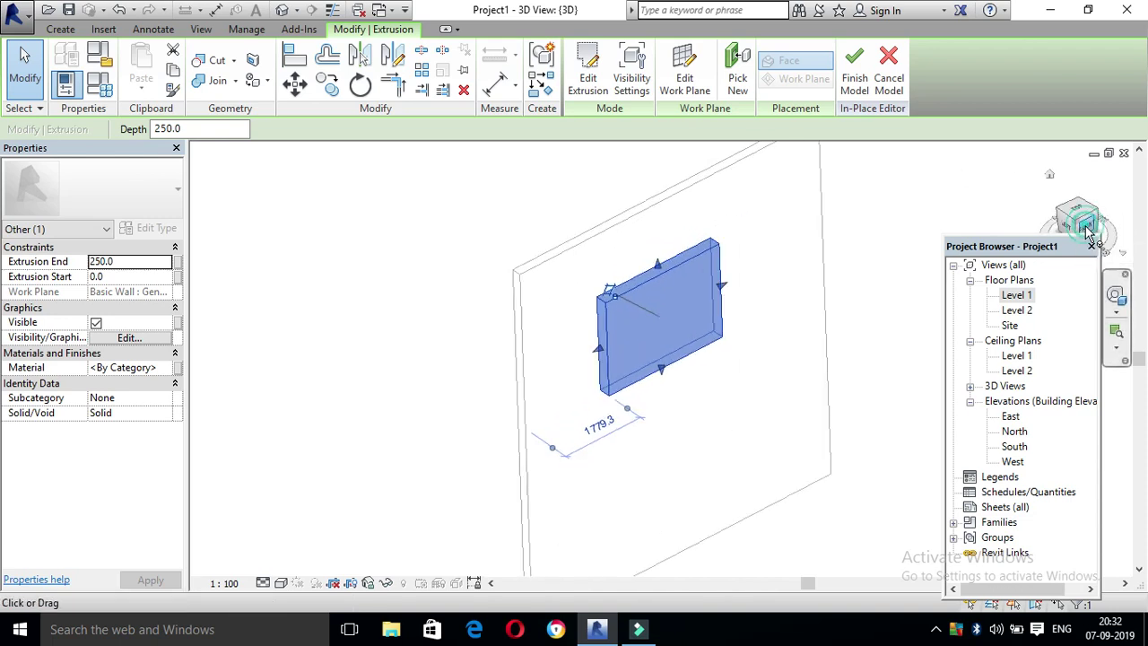
pyautogui.click(1088, 231)
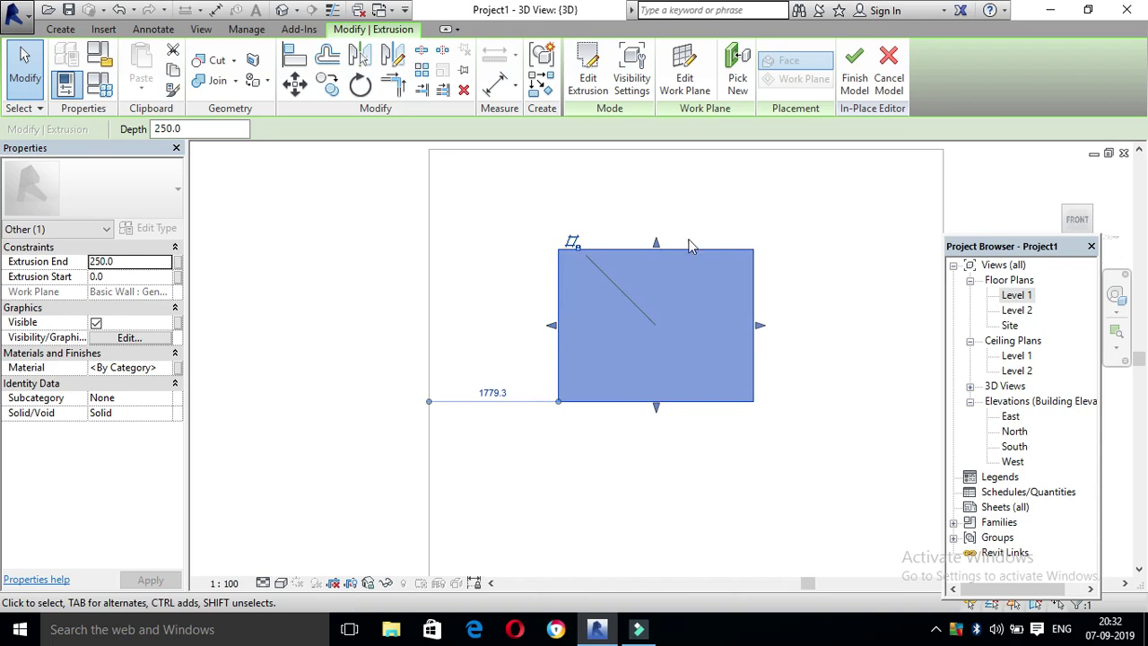
# Add a small upper and a wider lower rectangular opening to the panel's extrusion sketch.
pyautogui.click(588, 81)
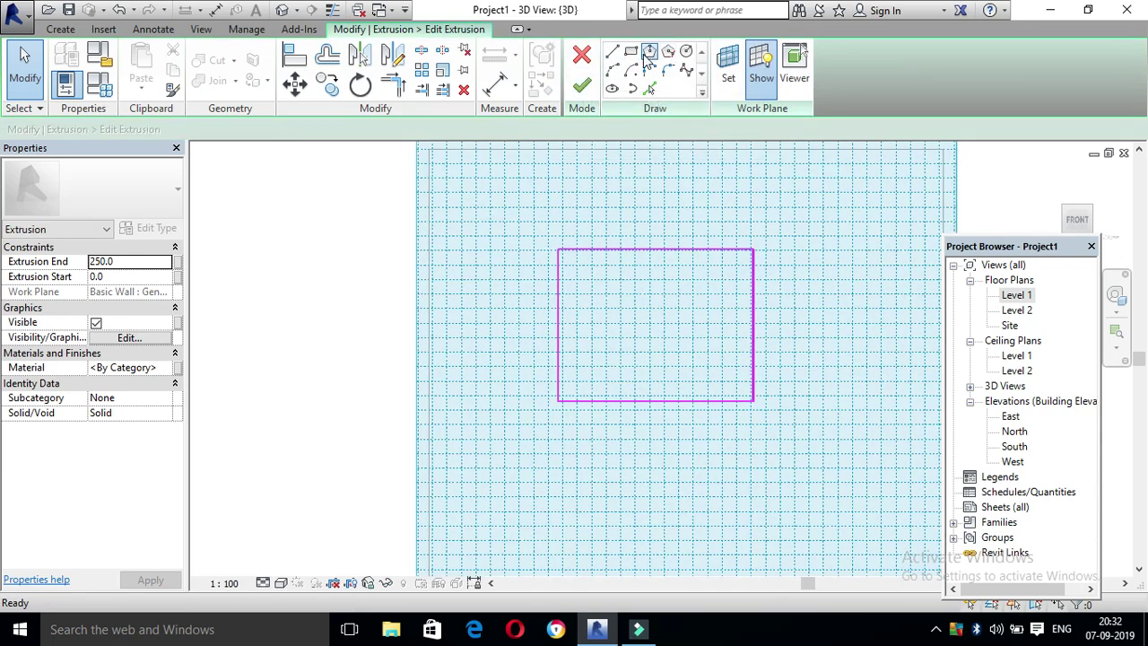
pyautogui.click(632, 52)
pyautogui.click(607, 266)
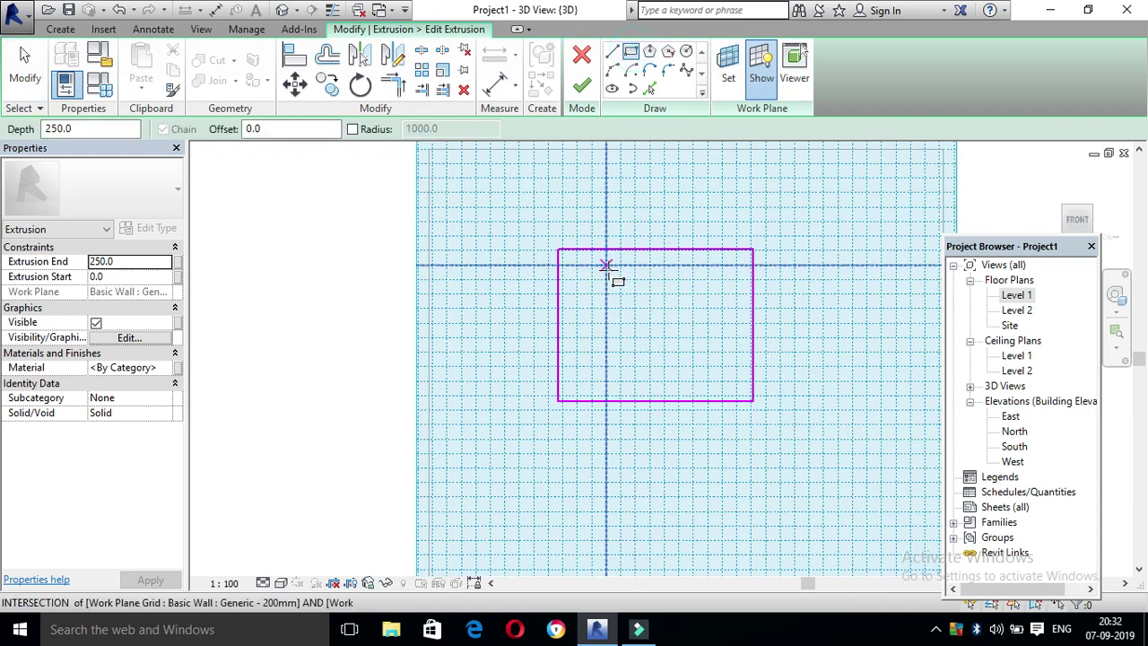
pyautogui.click(635, 293)
pyautogui.click(635, 323)
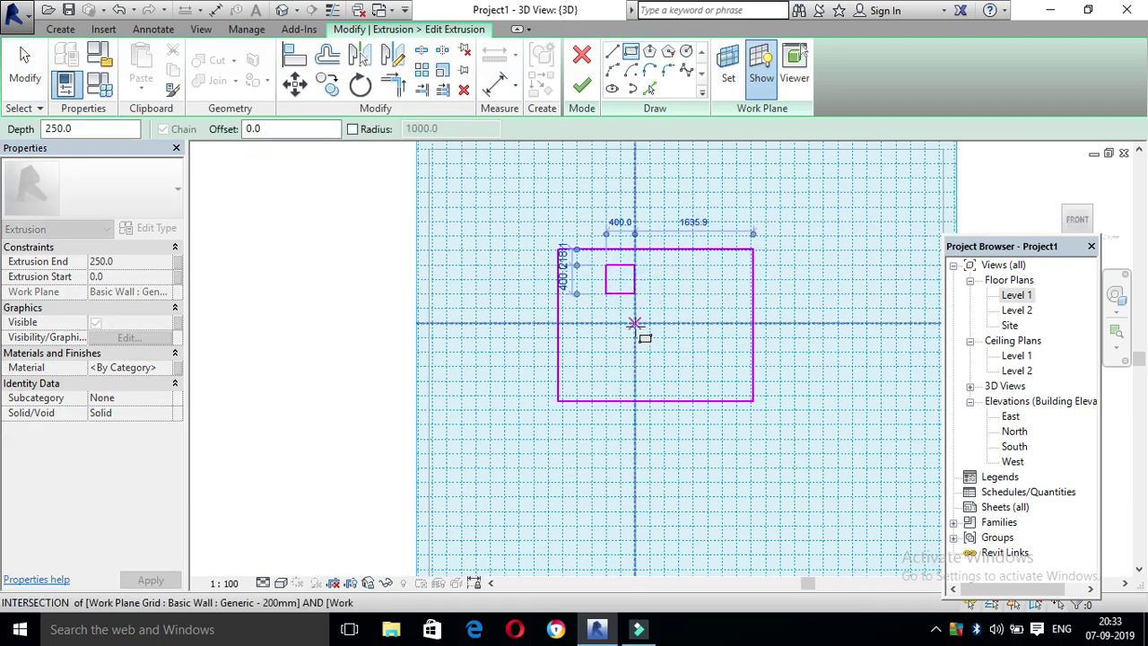
pyautogui.click(693, 352)
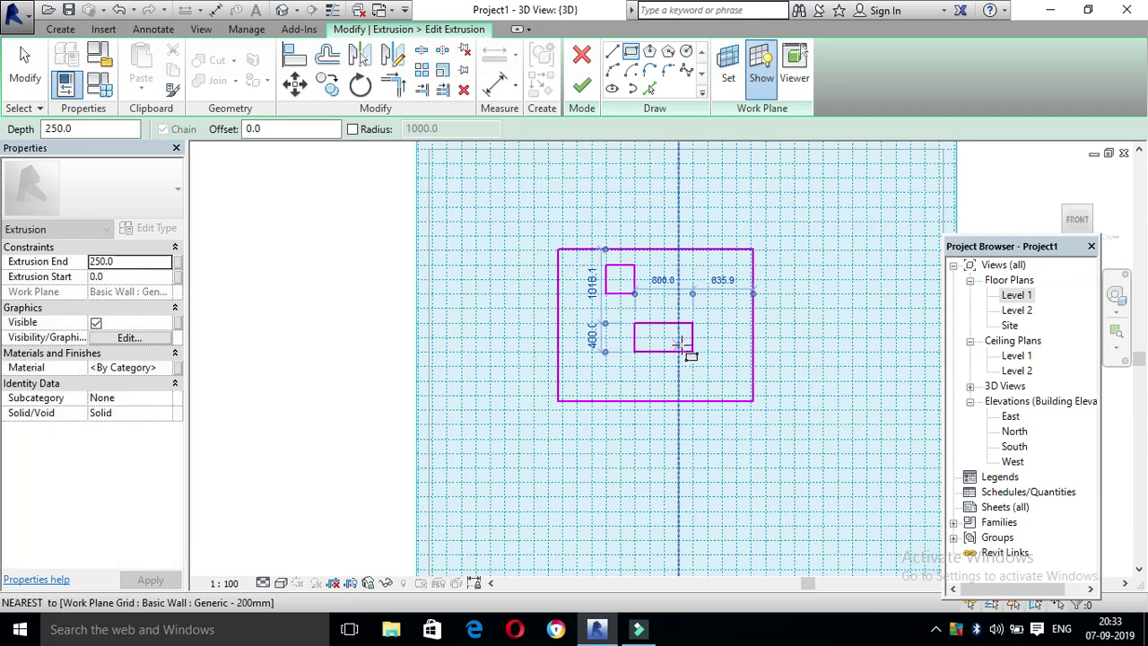
pyautogui.click(581, 86)
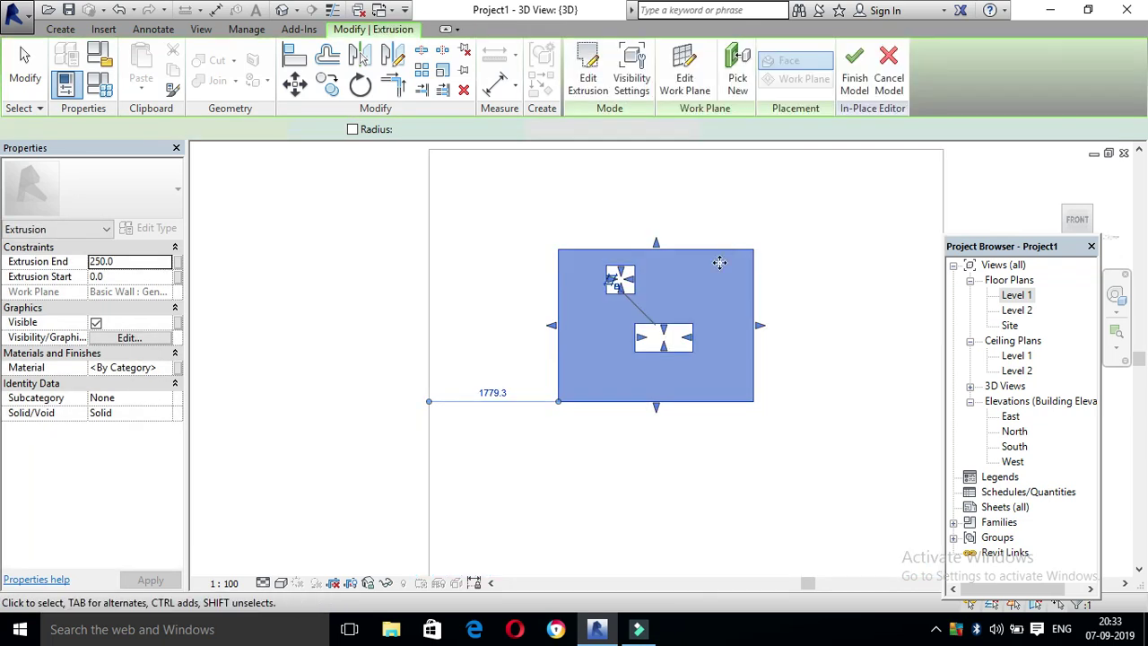
# Check the panel's depth from an angle, then finish the in-place casework model.
pyautogui.click(1064, 210)
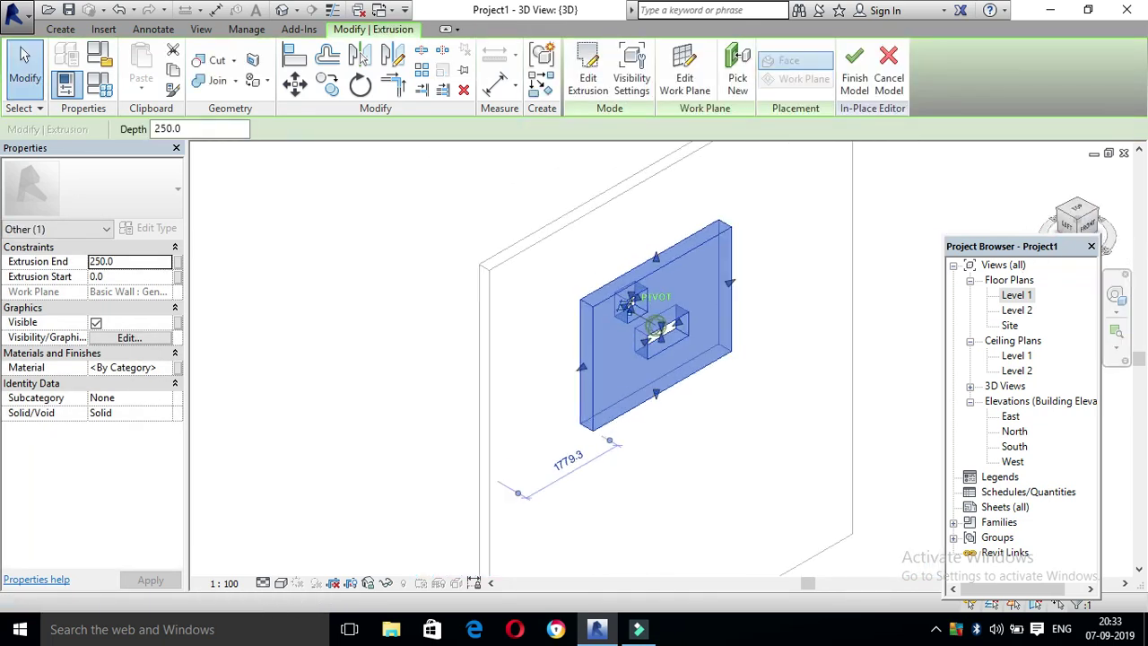
pyautogui.scroll(2, 698, 401)
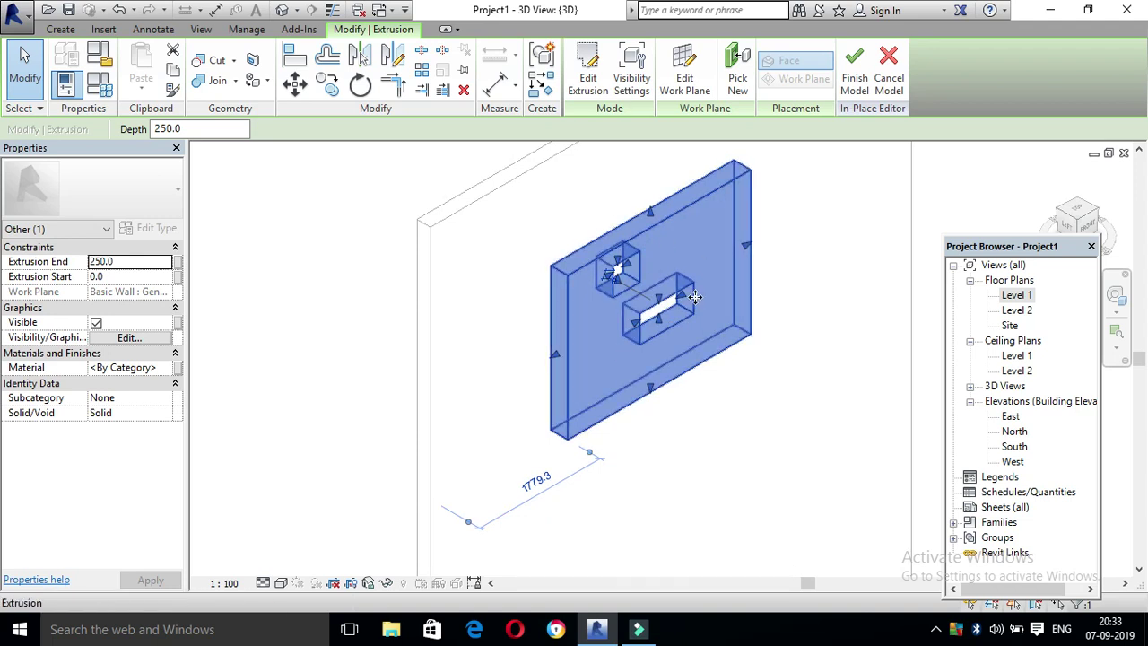
pyautogui.click(1087, 228)
pyautogui.click(854, 65)
# Create a second in-place Casework model named Casework 2 and start a Blend.
pyautogui.scroll(-2, 628, 265)
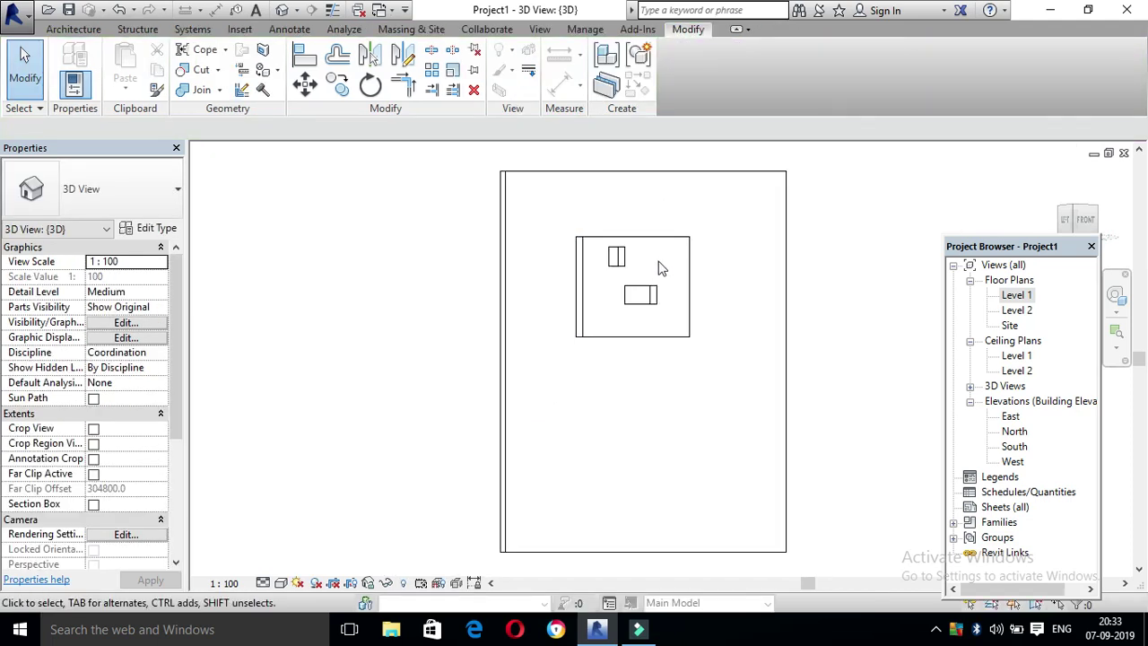
pyautogui.scroll(-2, 658, 263)
pyautogui.click(1049, 177)
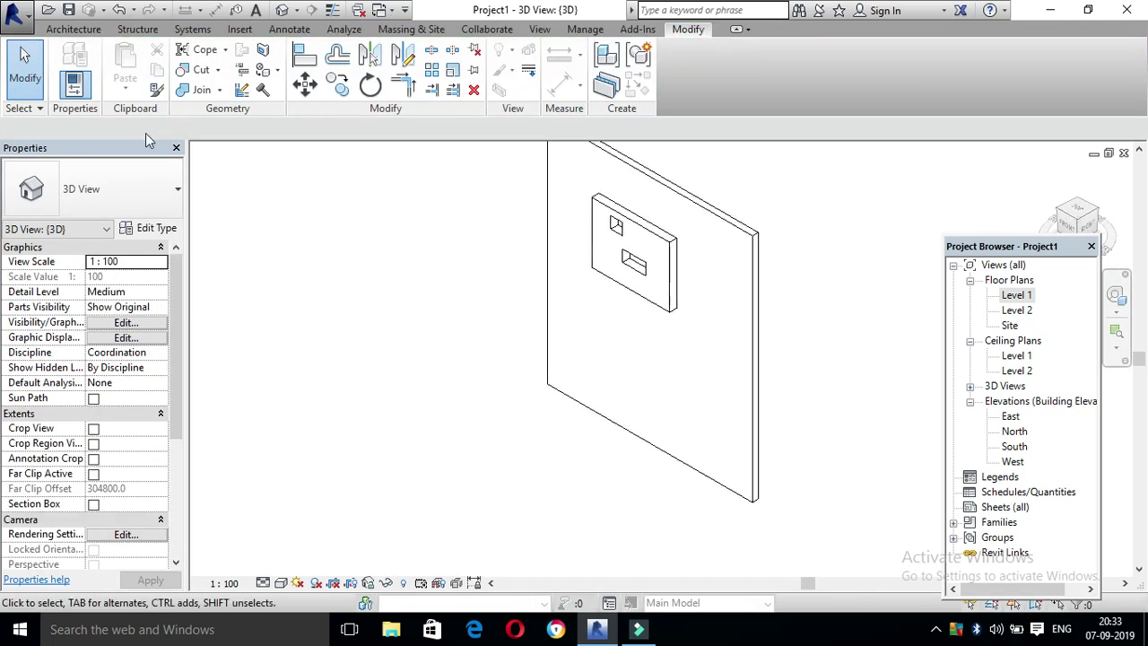
pyautogui.click(73, 29)
pyautogui.click(180, 90)
pyautogui.click(228, 158)
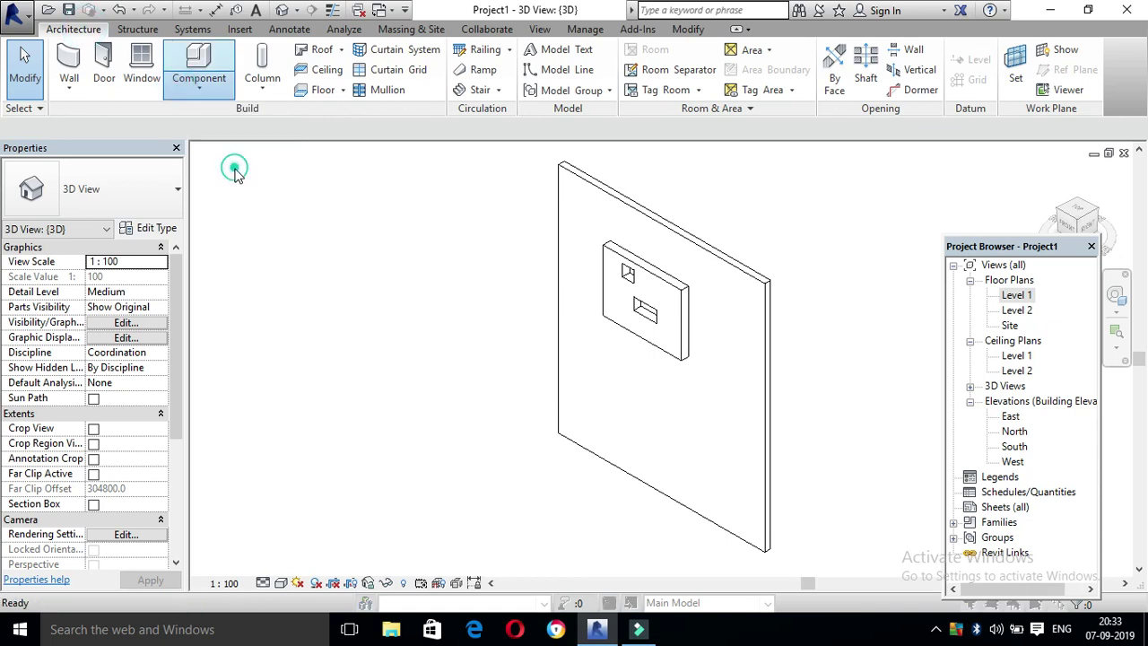
pyautogui.click(584, 496)
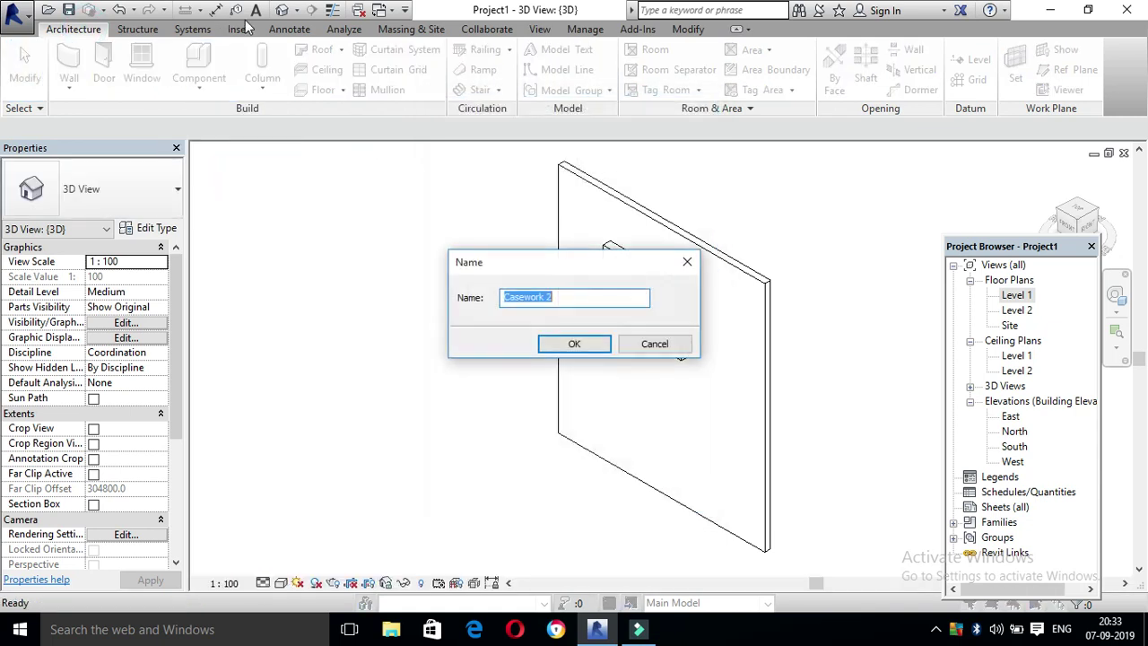
pyautogui.click(561, 345)
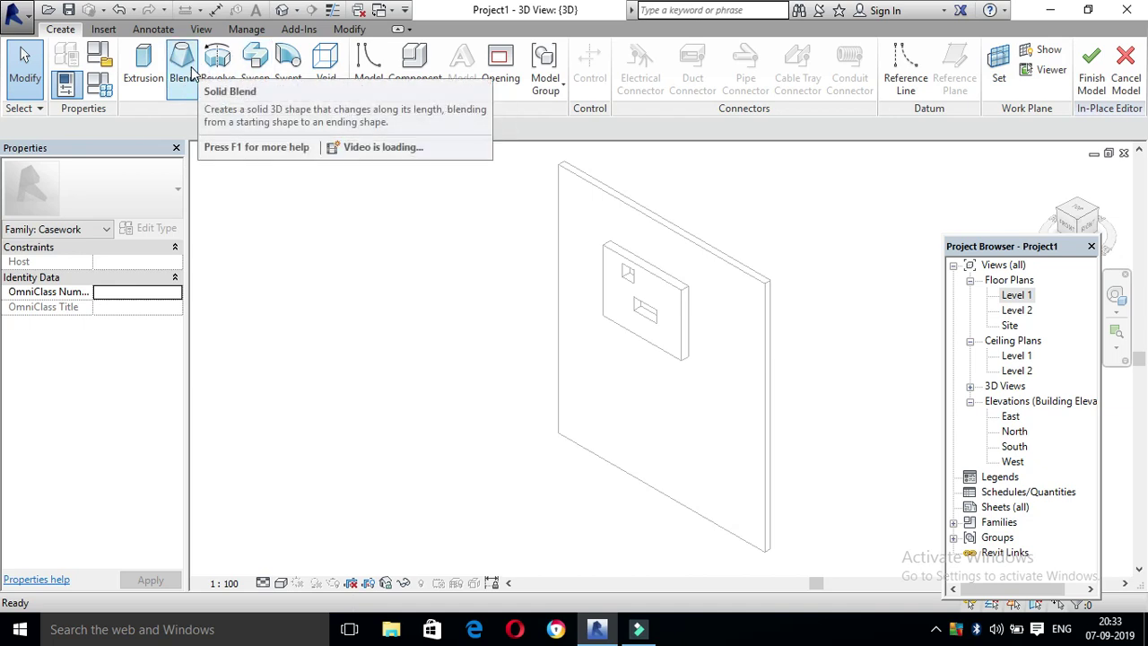
pyautogui.click(191, 73)
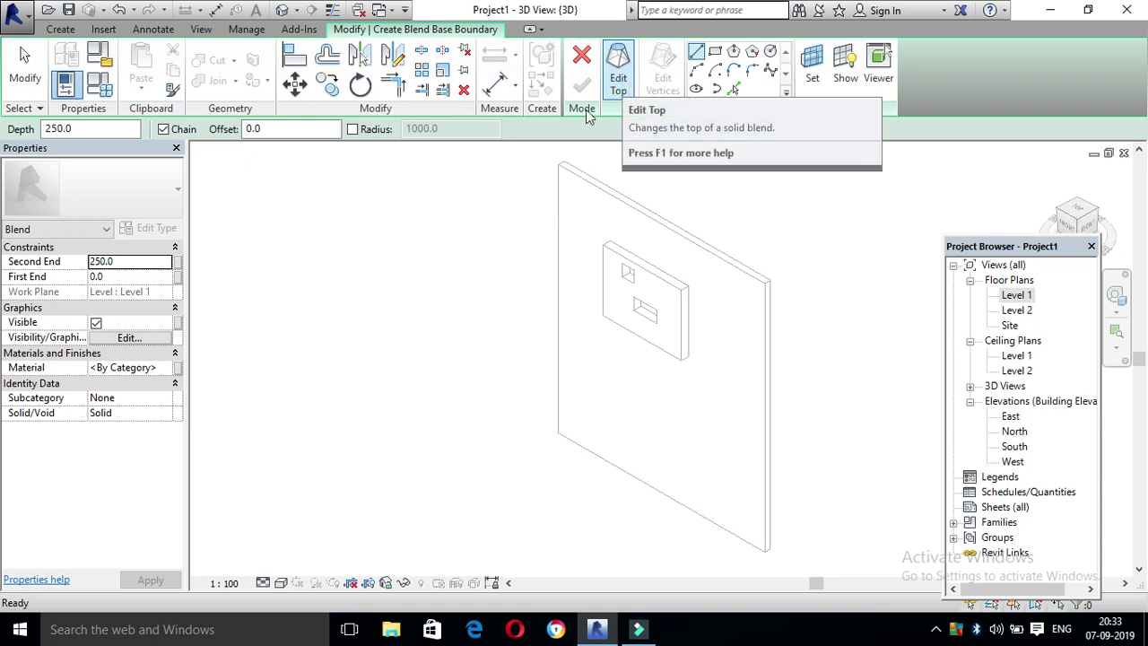
# Sketch the blend's large rectangular base boundary.
pyautogui.click(715, 52)
pyautogui.click(359, 388)
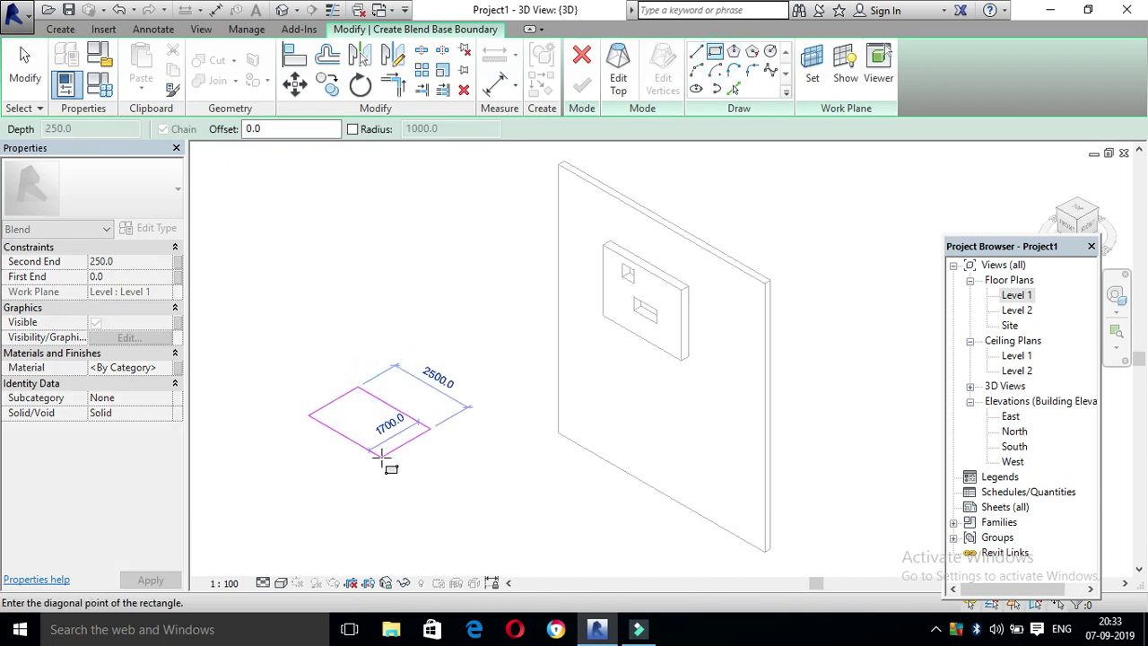
pyautogui.click(382, 454)
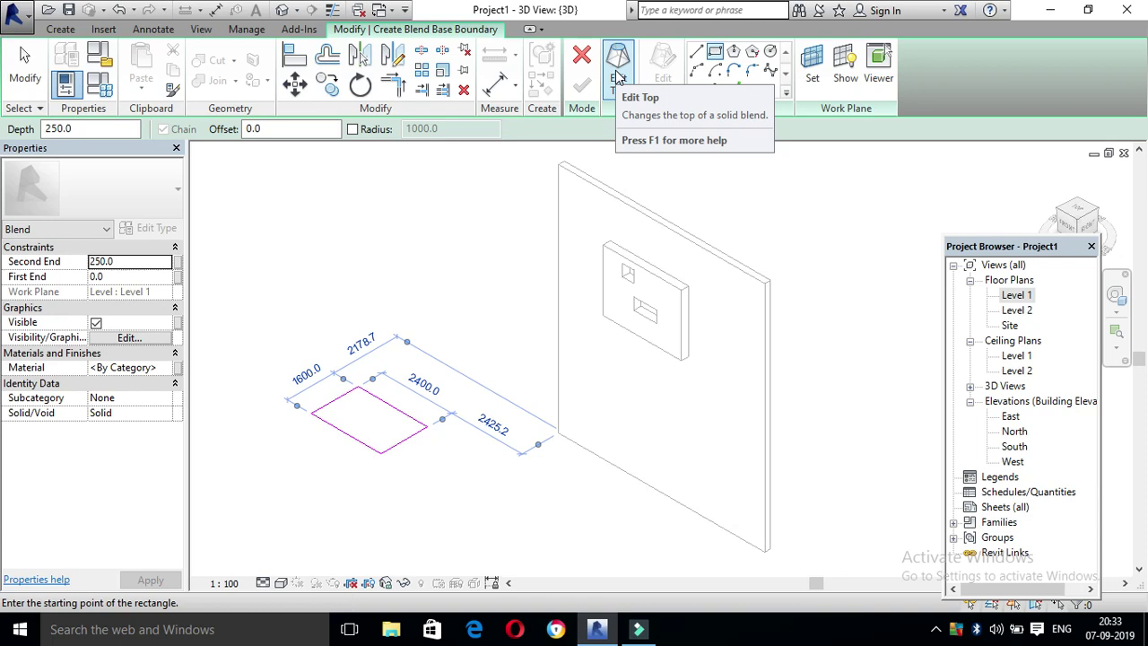
# Sketch a smaller top rectangle, finish the blend, and stretch it to 4684.7 high.
pyautogui.click(618, 75)
pyautogui.click(716, 52)
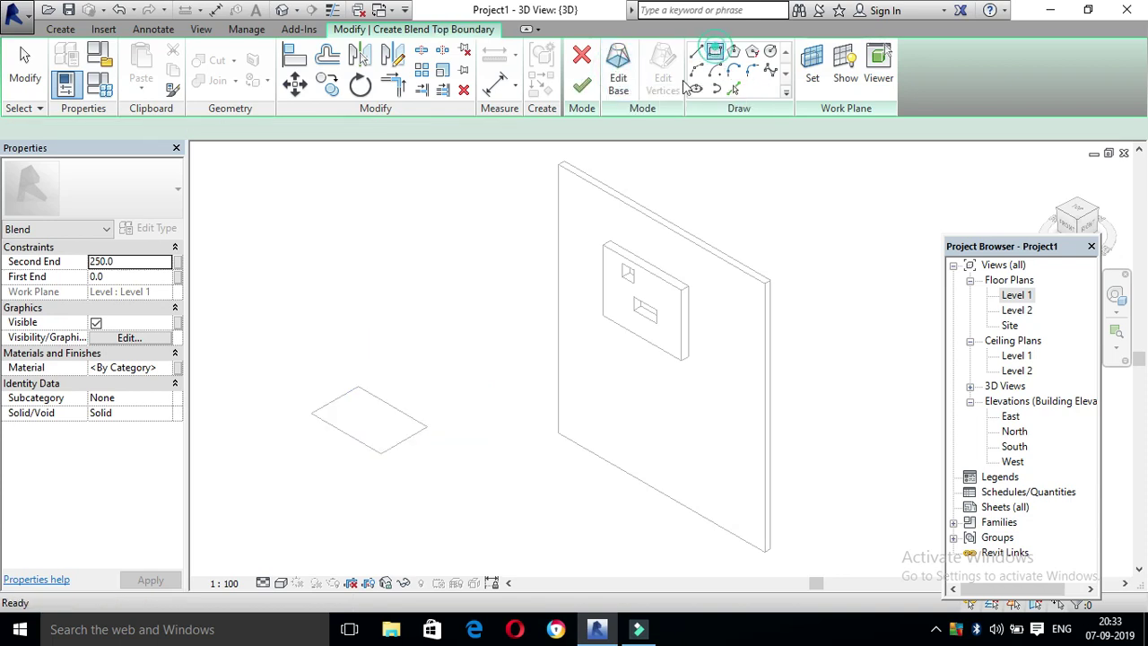
pyautogui.click(355, 411)
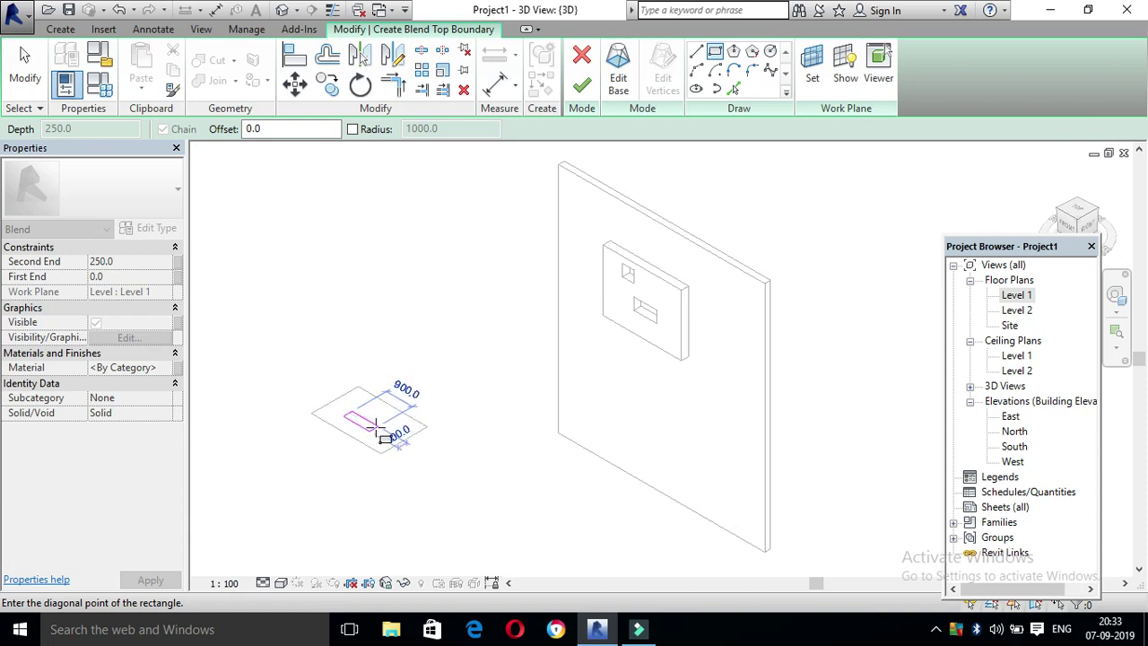
pyautogui.click(387, 420)
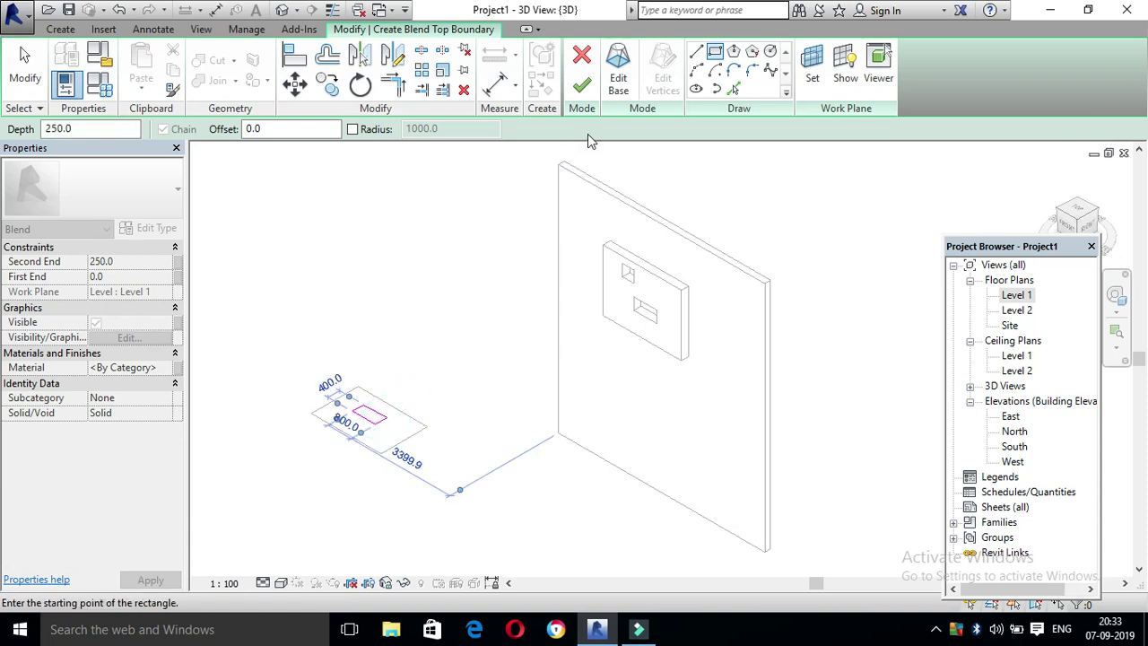
pyautogui.click(583, 85)
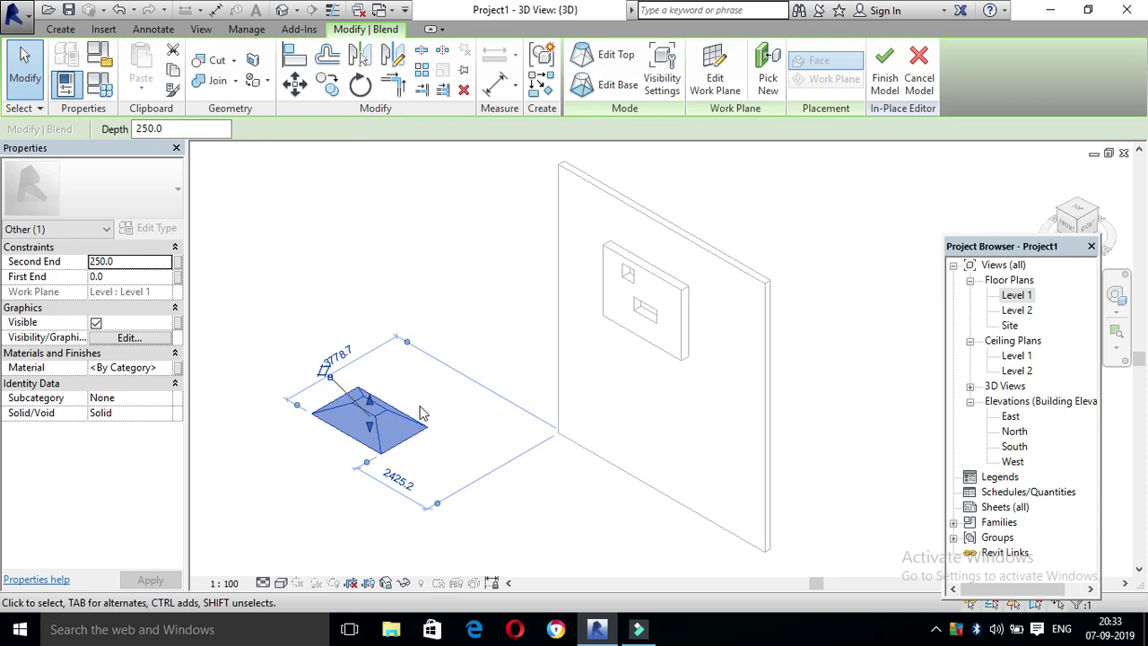
pyautogui.moveTo(375, 407); pyautogui.dragTo(366, 242)
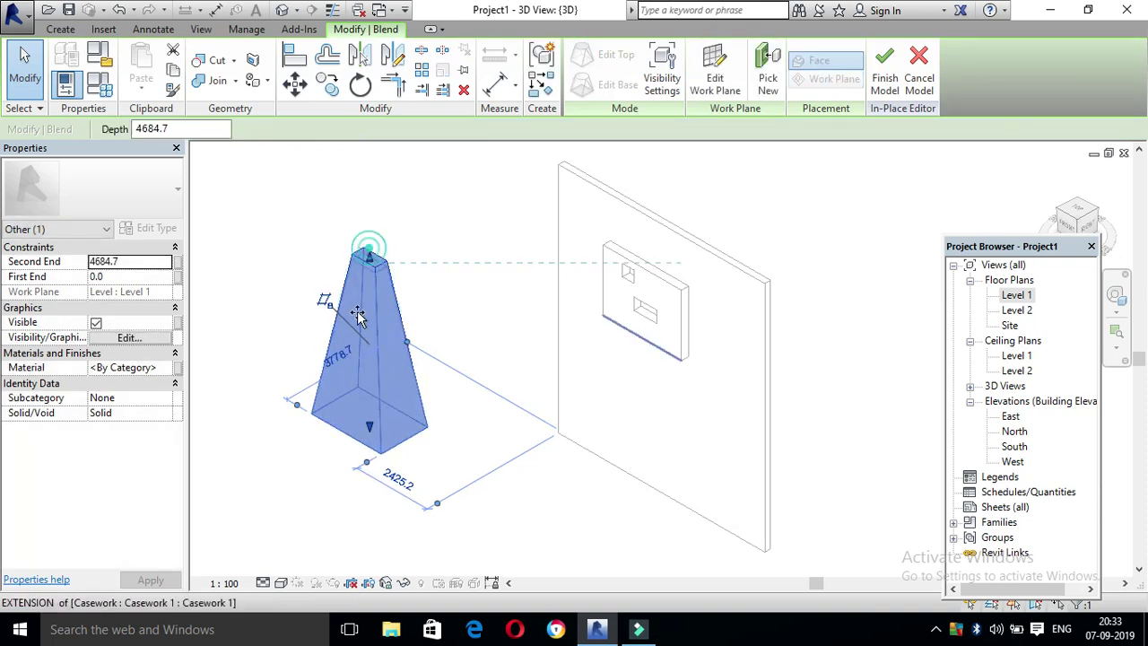
pyautogui.moveTo(361, 250); pyautogui.dragTo(360, 257)
# Finish the tapered blend model and start a new in-place Casework model named Casework 3.
pyautogui.click(453, 220)
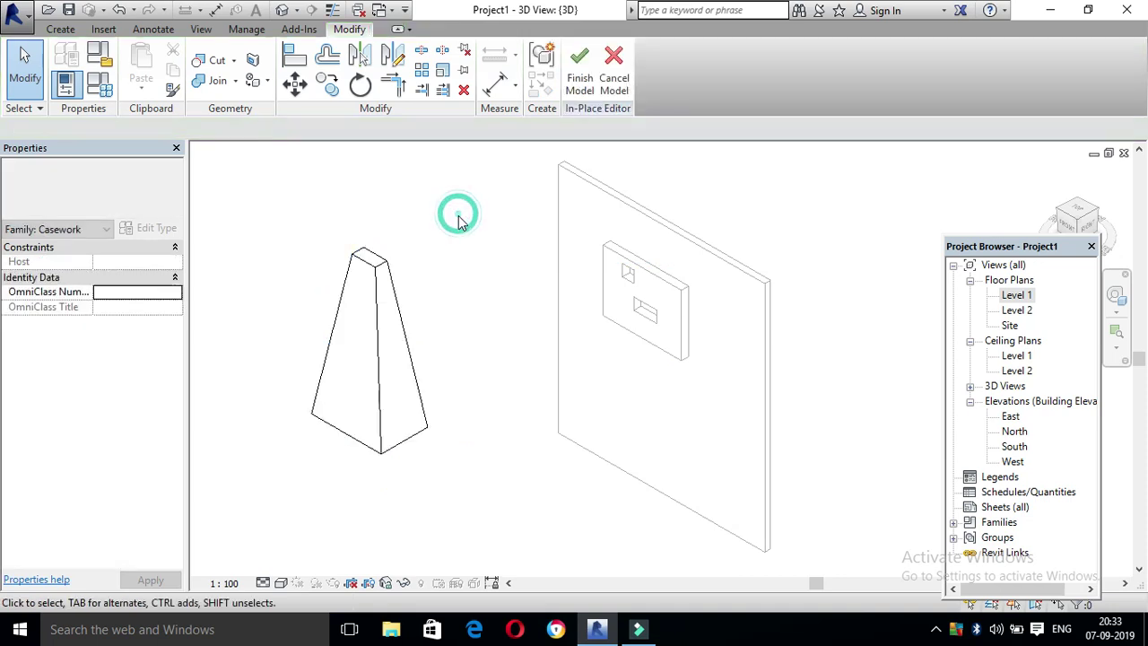
pyautogui.click(581, 80)
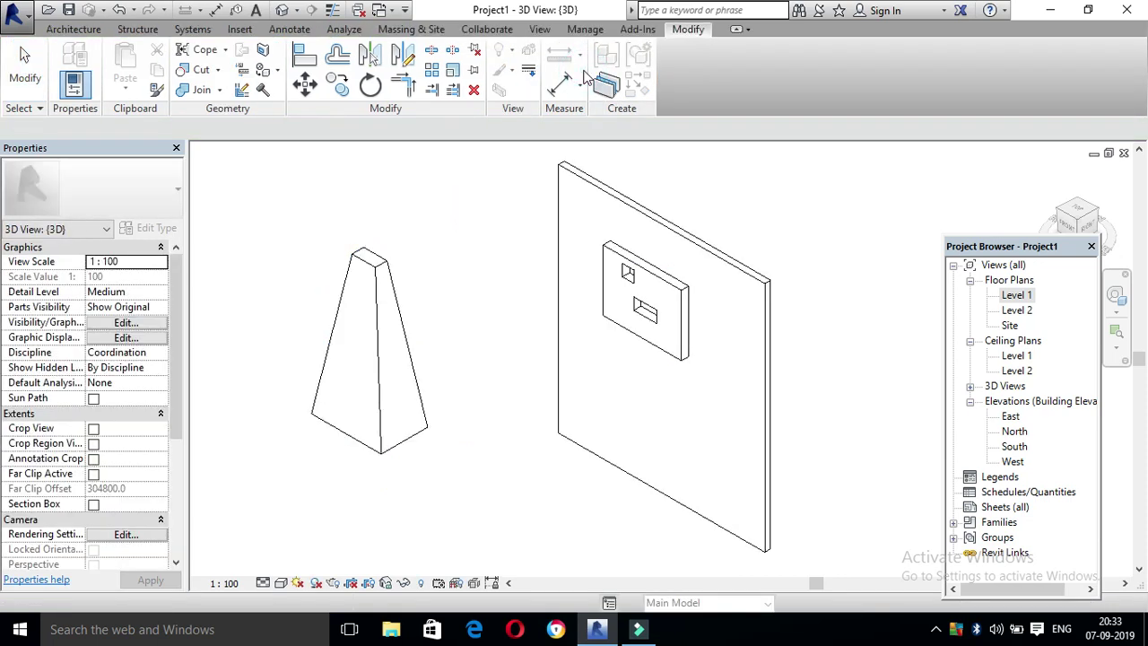
pyautogui.click(85, 29)
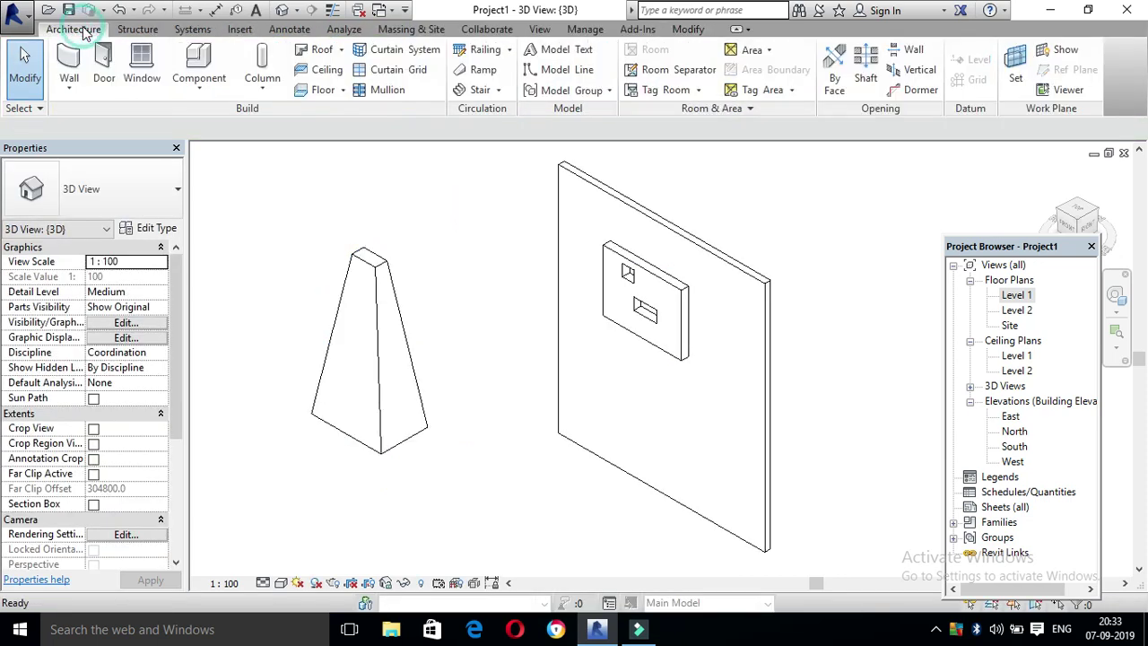
pyautogui.click(221, 98)
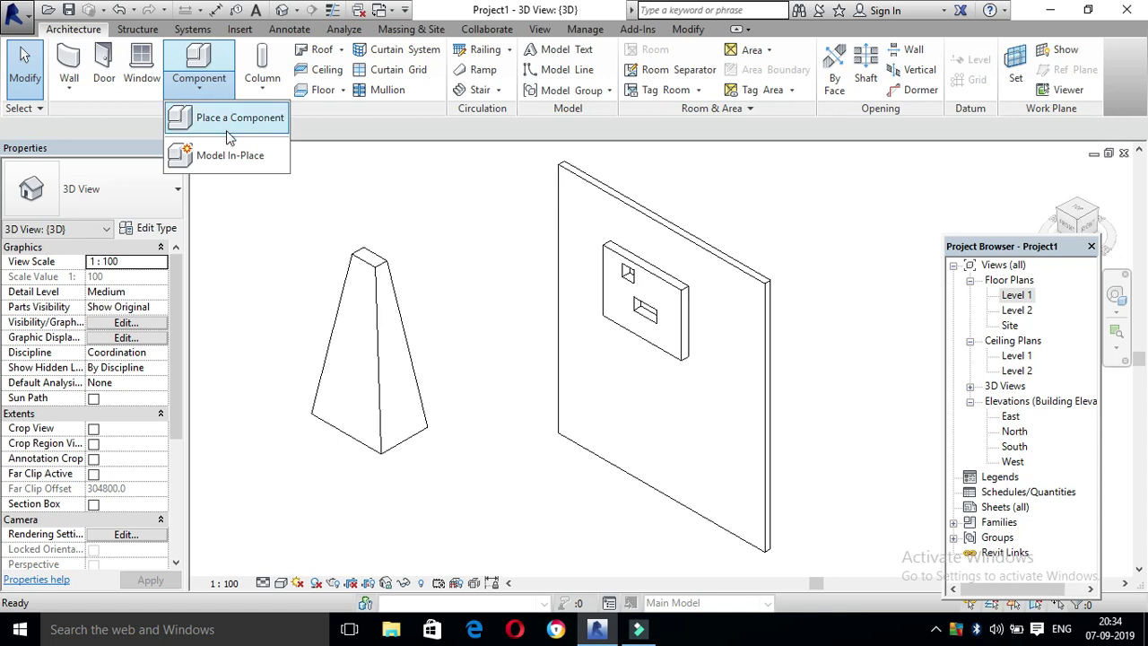
pyautogui.click(230, 158)
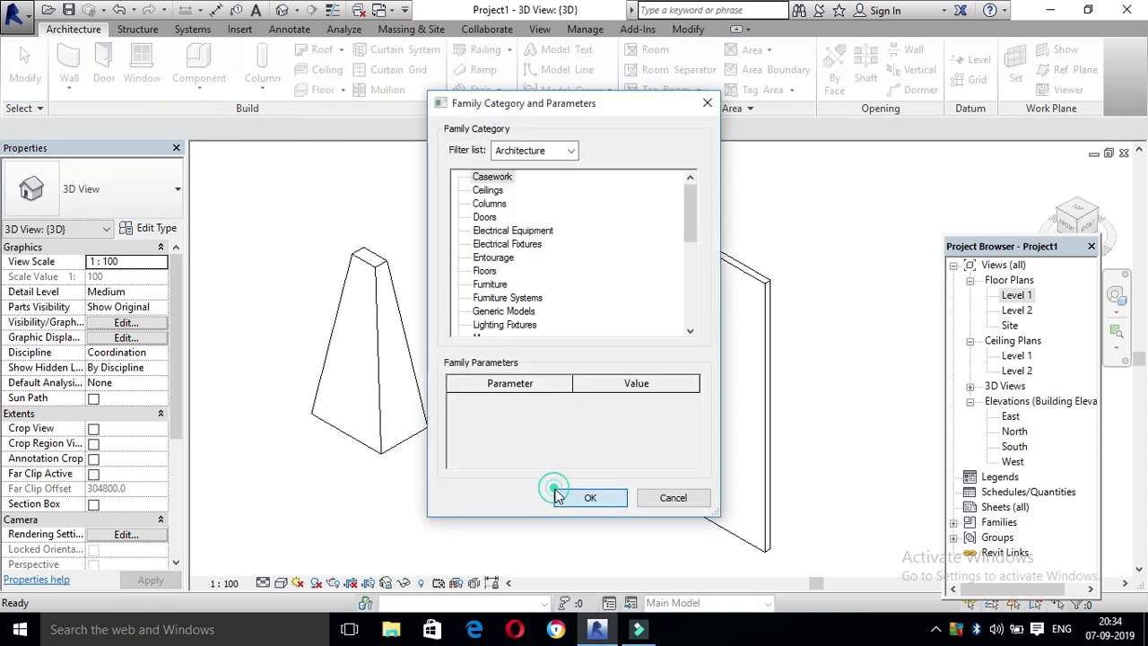
pyautogui.click(557, 493)
pyautogui.click(578, 343)
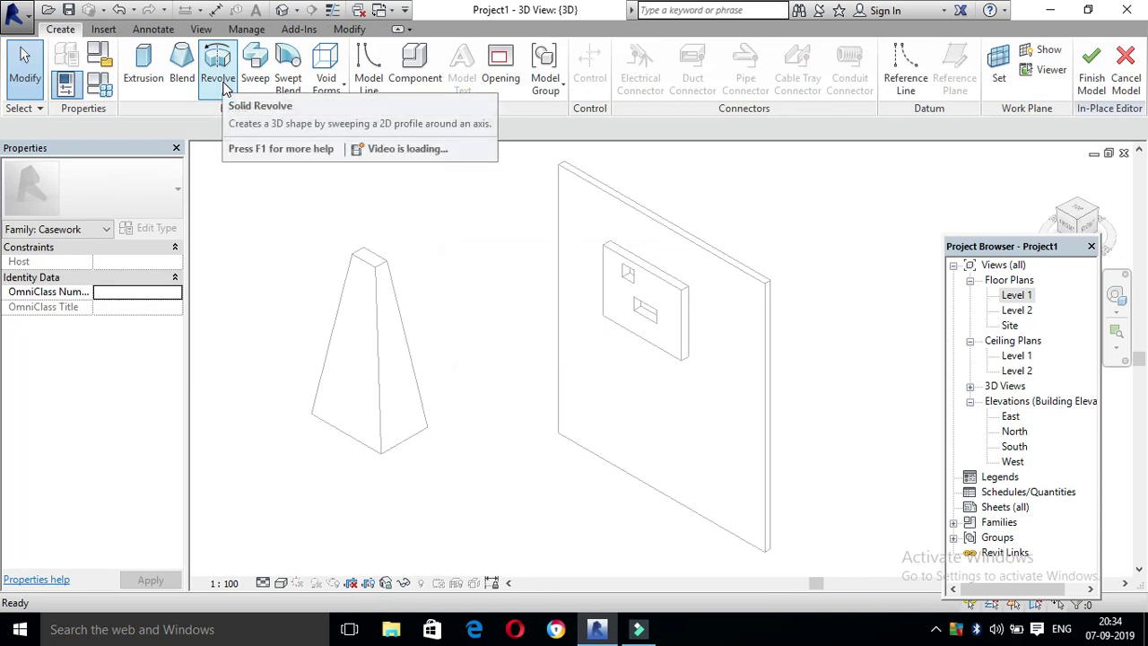
pyautogui.moveTo(218, 67)
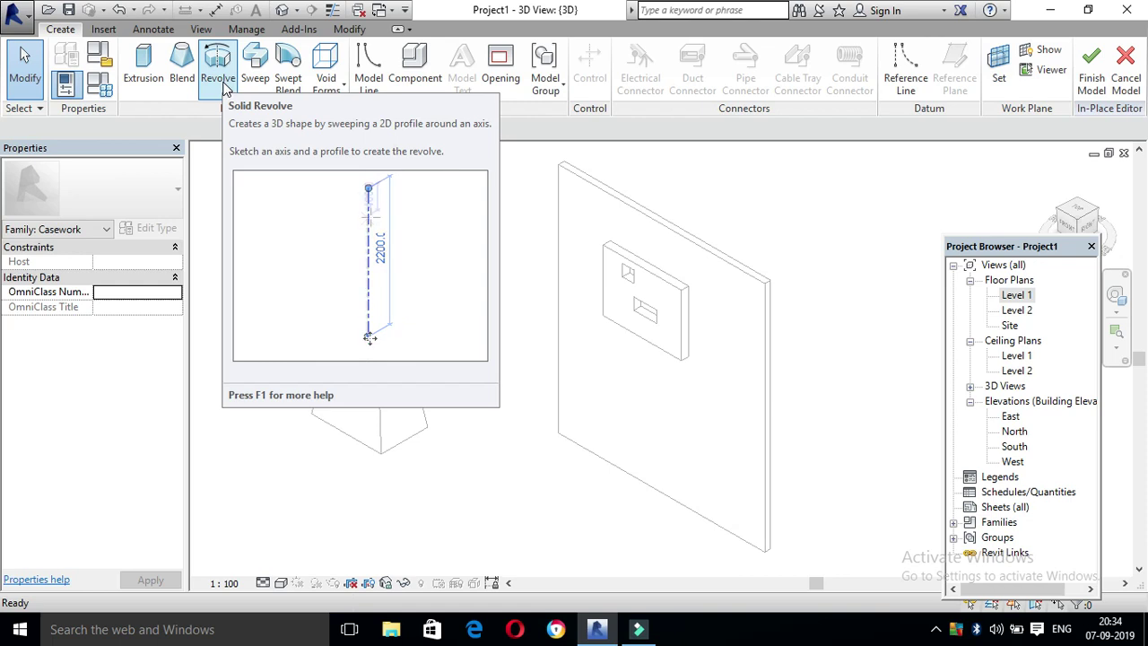
# Start a Revolve and draw a vertical axis line in the Level 1 plan.
pyautogui.click(224, 86)
pyautogui.scroll(-3, 266, 269)
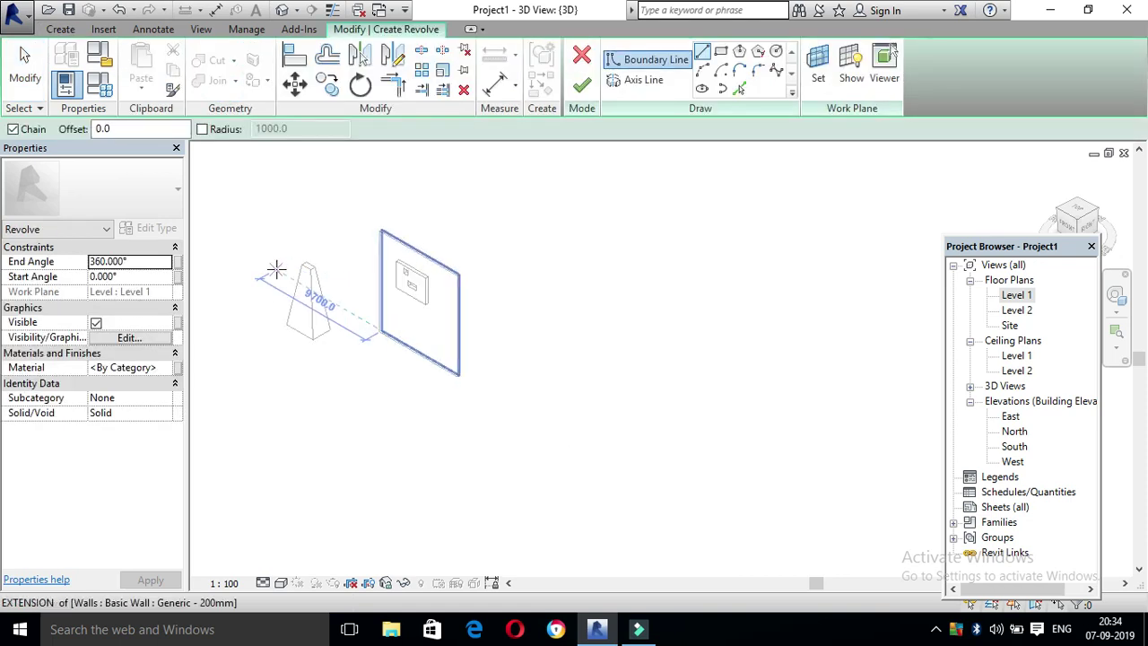
pyautogui.click(1069, 232)
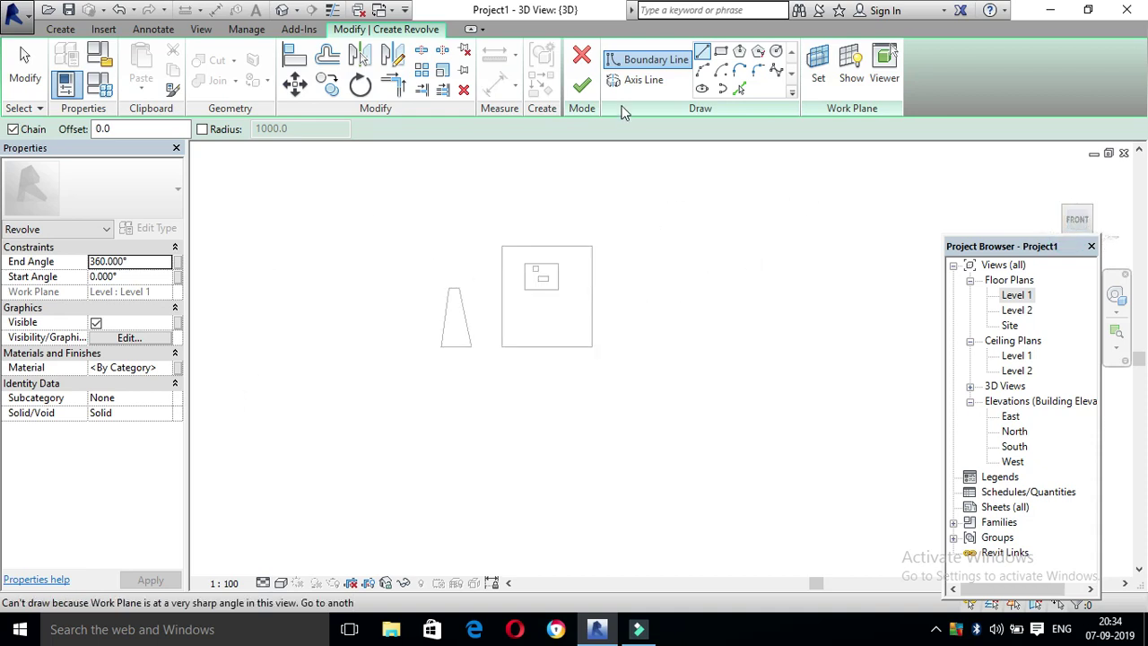
pyautogui.click(639, 80)
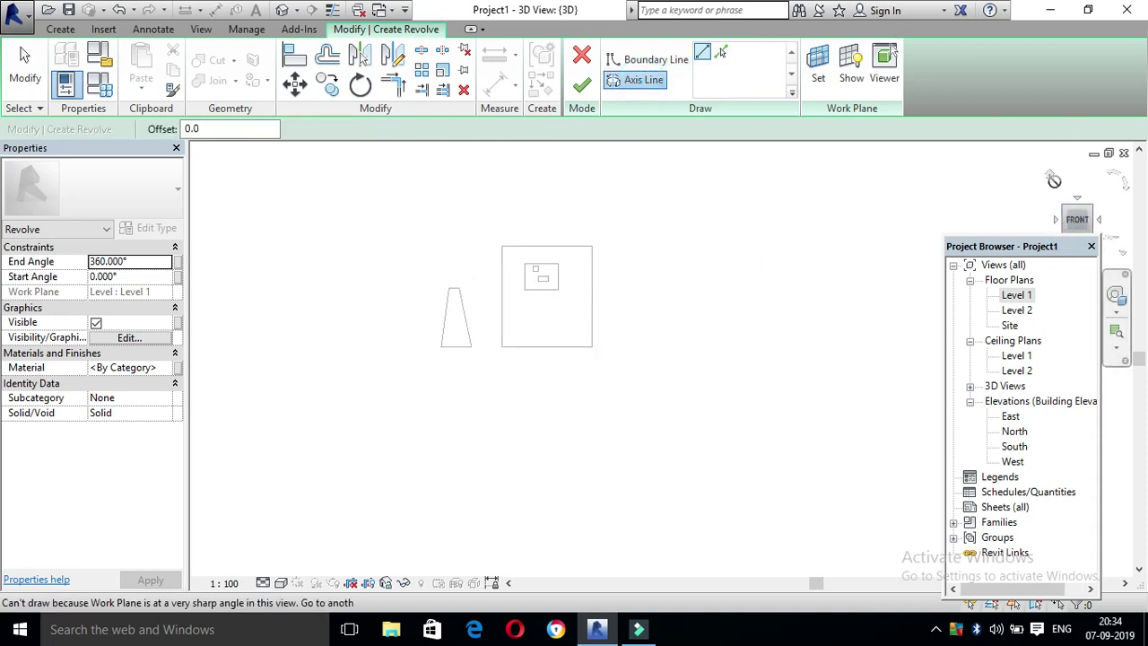
pyautogui.click(1052, 176)
pyautogui.keyDown('shift'); pyautogui.moveTo(739, 261); pyautogui.dragTo(750, 345, button='middle'); pyautogui.keyUp('shift')
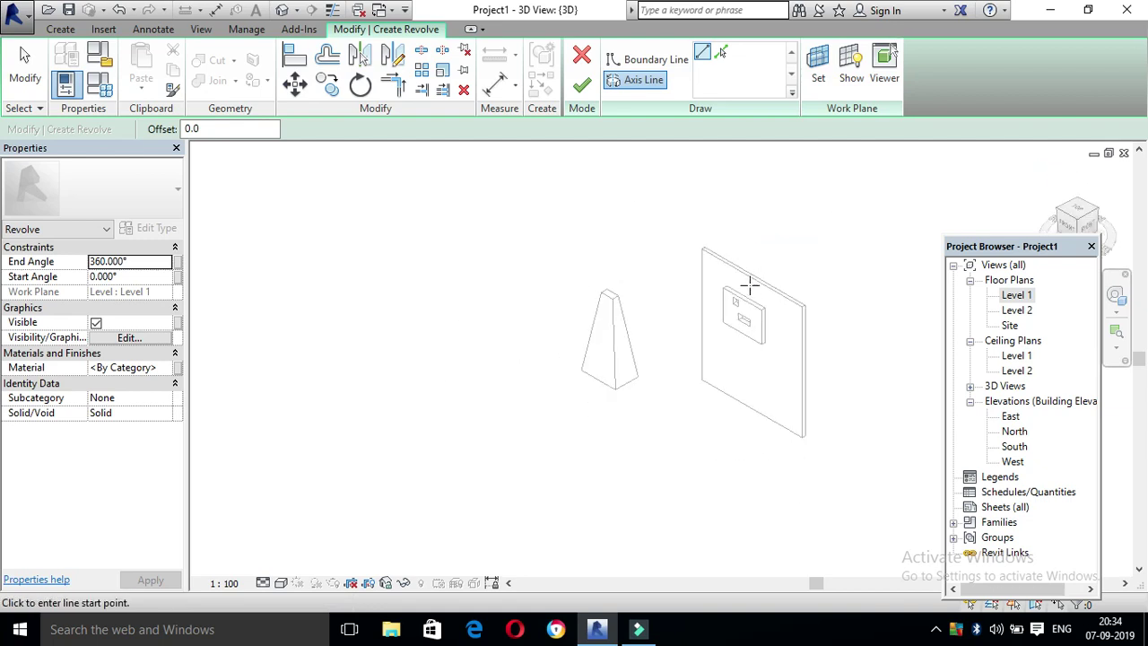
pyautogui.doubleClick(1014, 296)
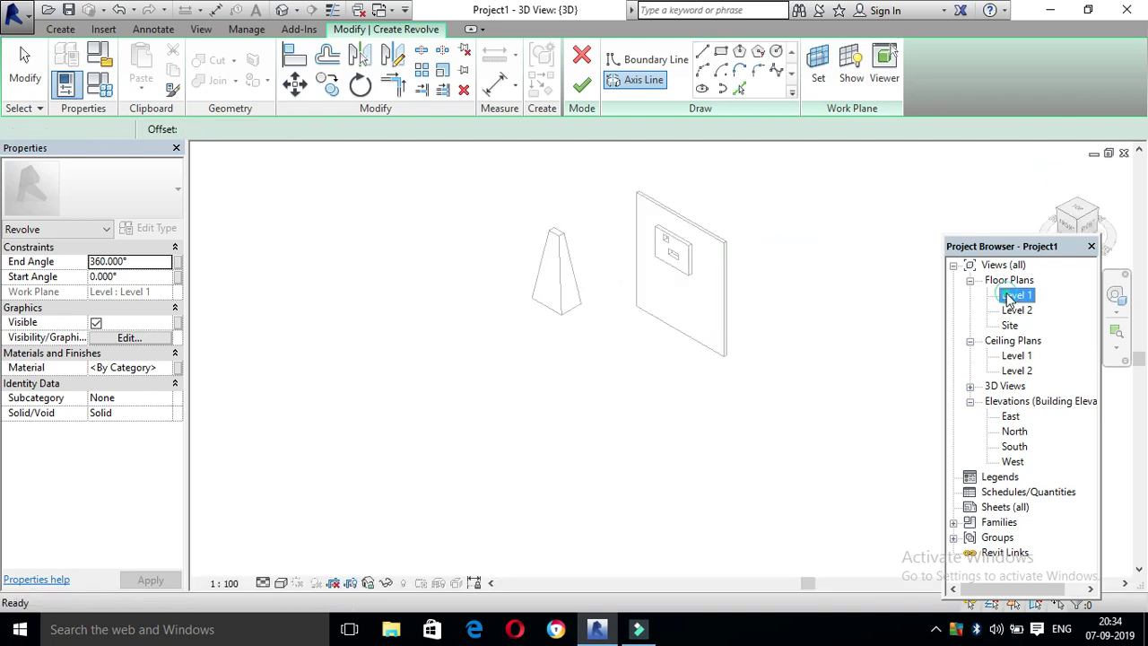
pyautogui.click(634, 79)
pyautogui.click(671, 260)
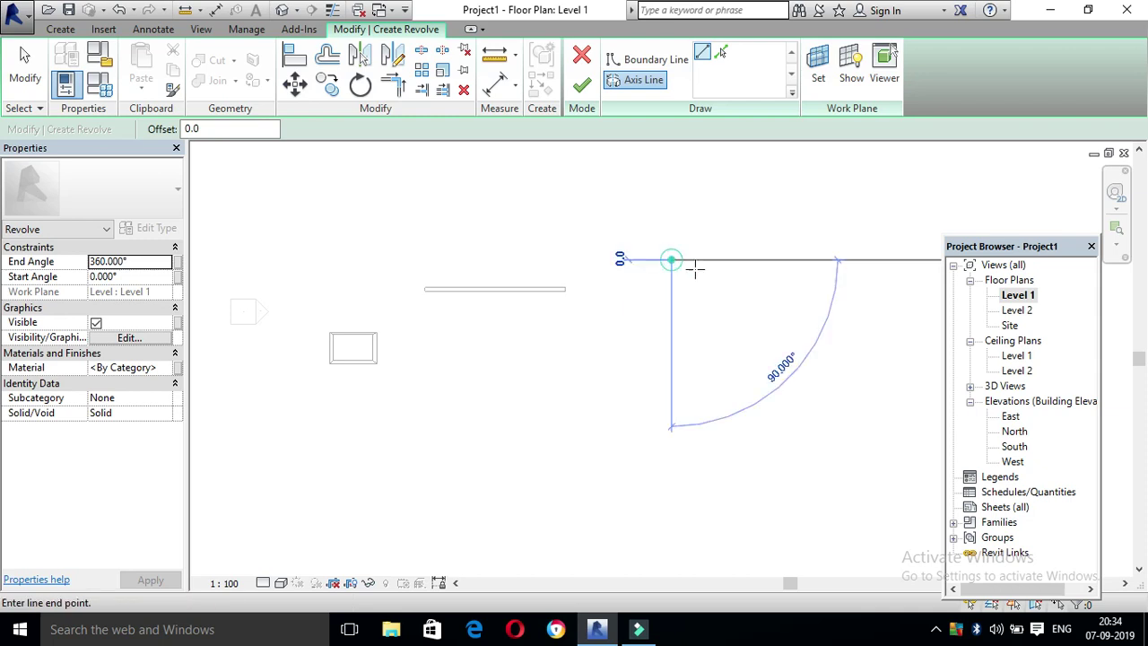
pyautogui.click(671, 372)
# Sketch the knob profile's rounded upper bulge and lower curve with arcs beside the axis.
pyautogui.click(651, 59)
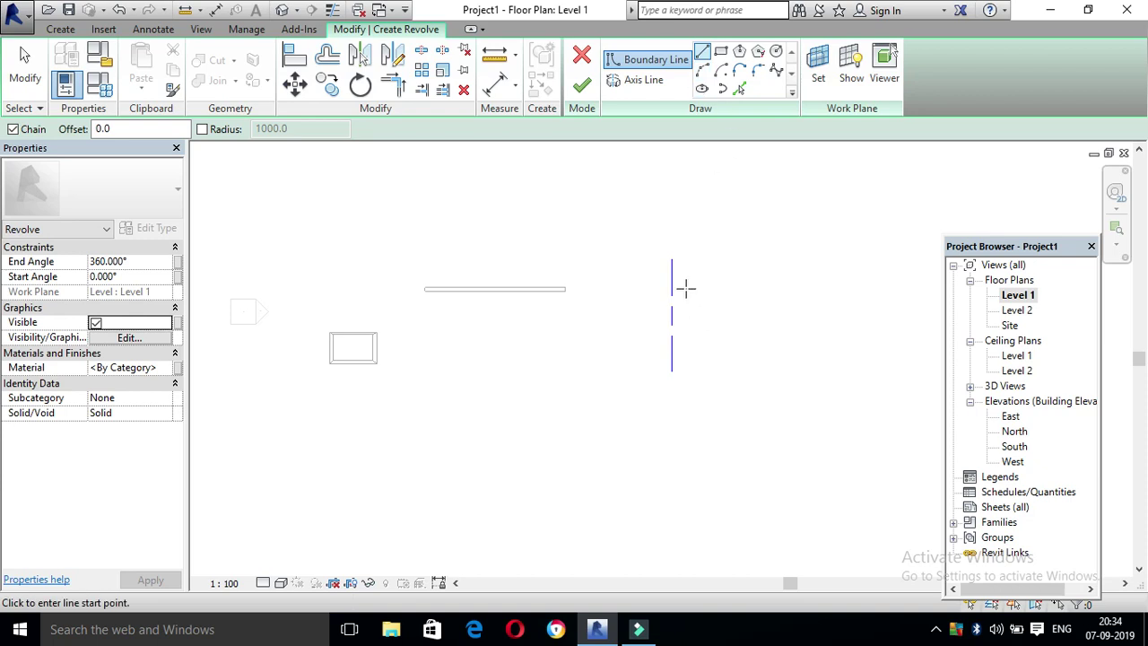
pyautogui.click(702, 70)
pyautogui.click(672, 260)
pyautogui.click(692, 265)
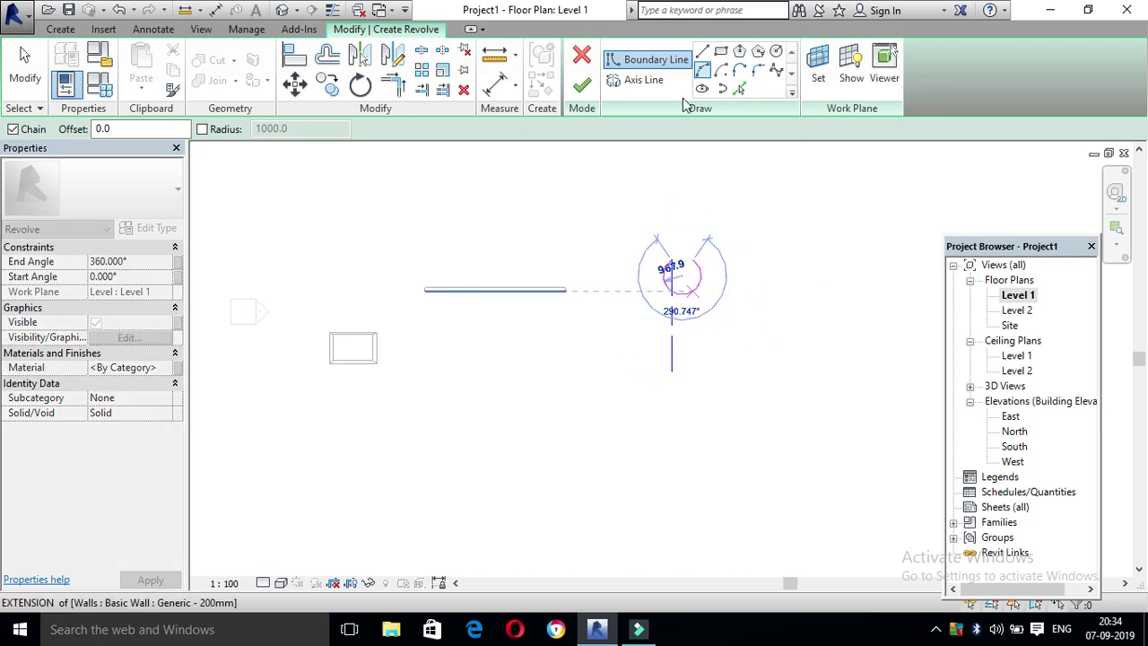
pyautogui.click(702, 50)
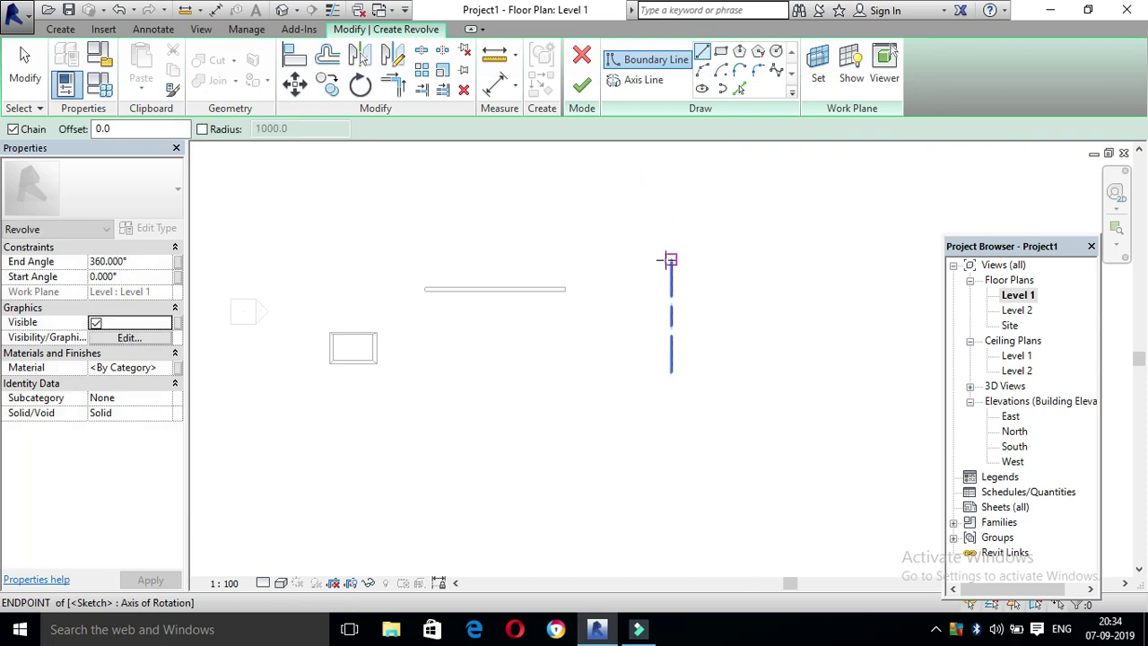
pyautogui.click(702, 261)
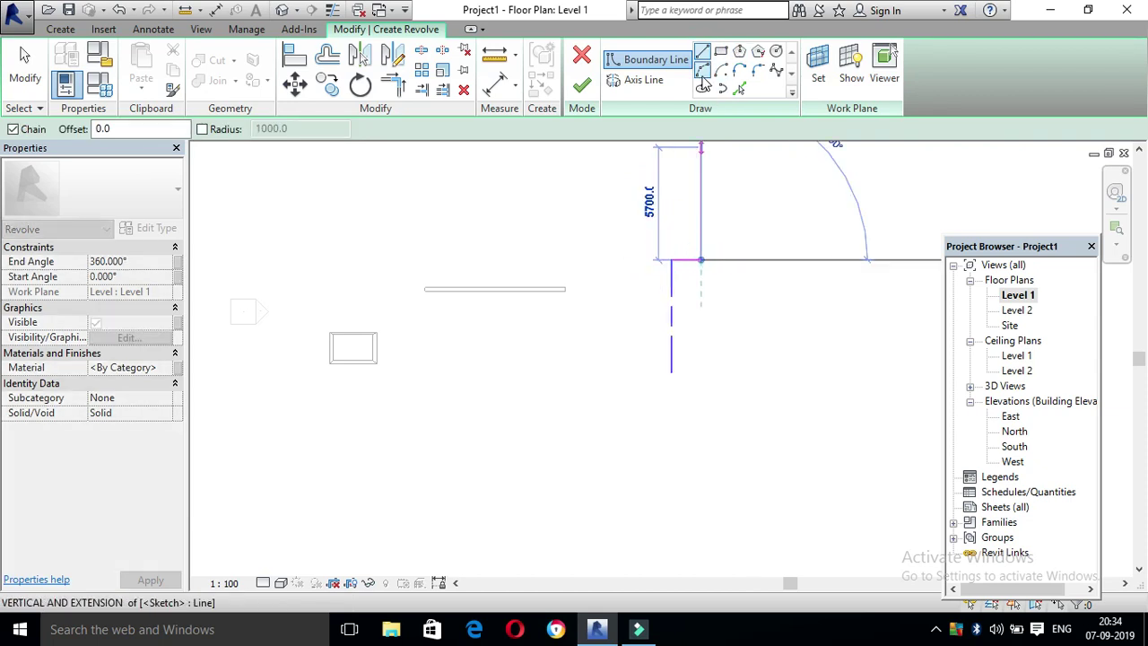
pyautogui.click(703, 70)
pyautogui.click(720, 322)
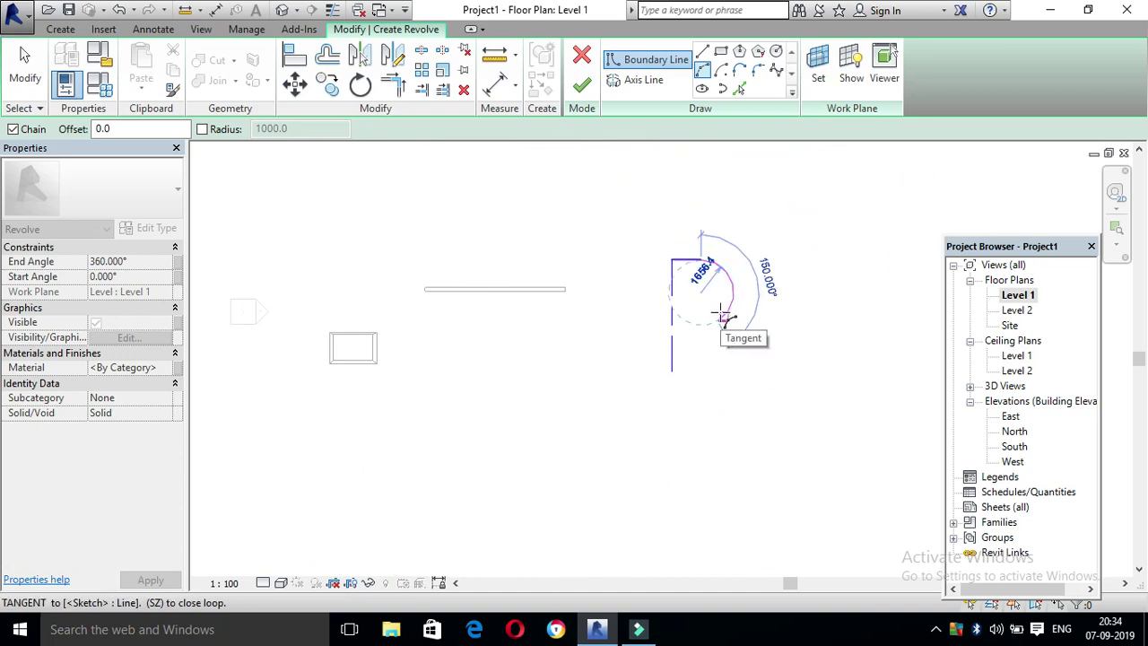
pyautogui.click(721, 317)
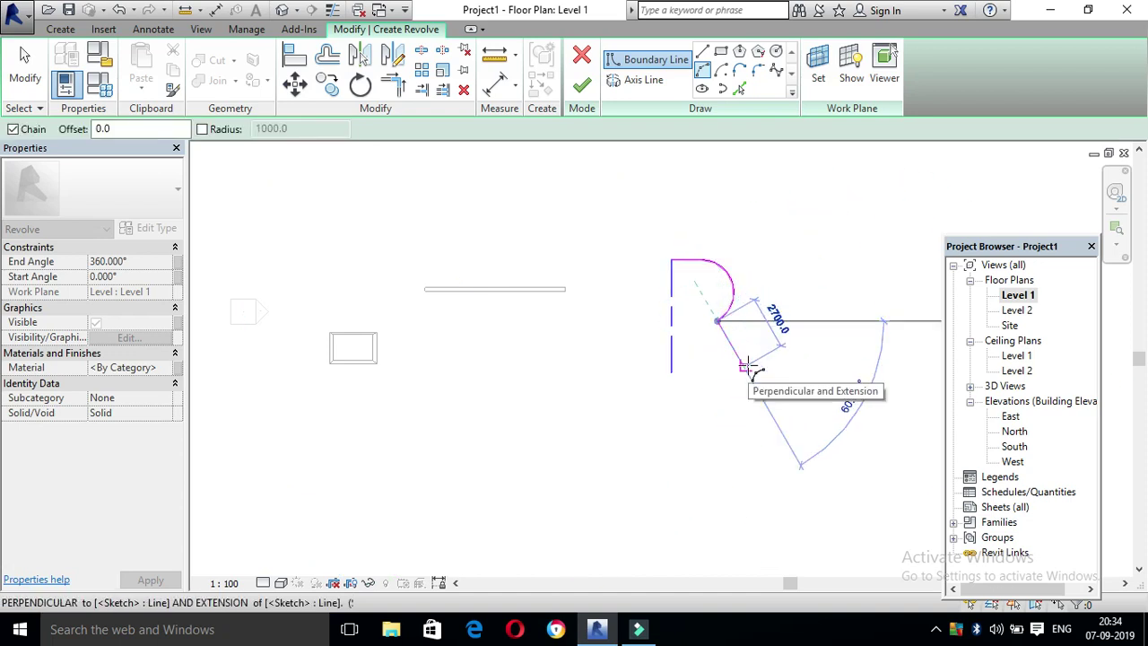
pyautogui.click(749, 366)
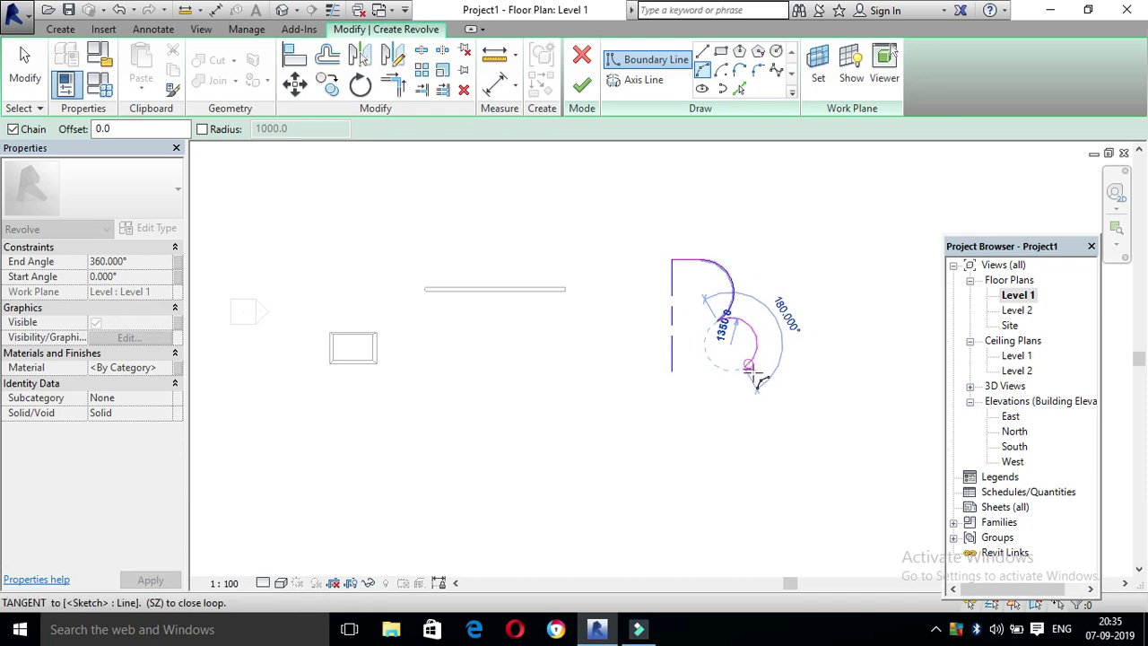
pyautogui.click(743, 346)
pyautogui.click(741, 367)
# Close the profile with straight edges back to the axis and finish the solid revolve.
pyautogui.click(702, 51)
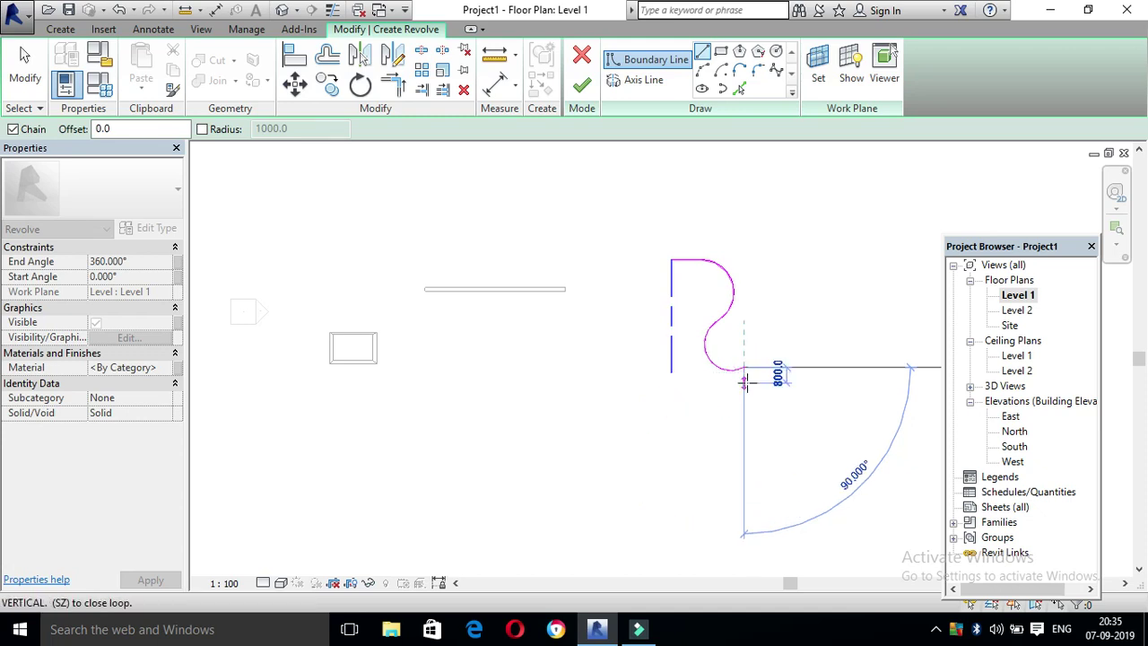
pyautogui.click(743, 381)
pyautogui.click(669, 371)
pyautogui.scroll(2, 693, 303)
pyautogui.scroll(2, 693, 303)
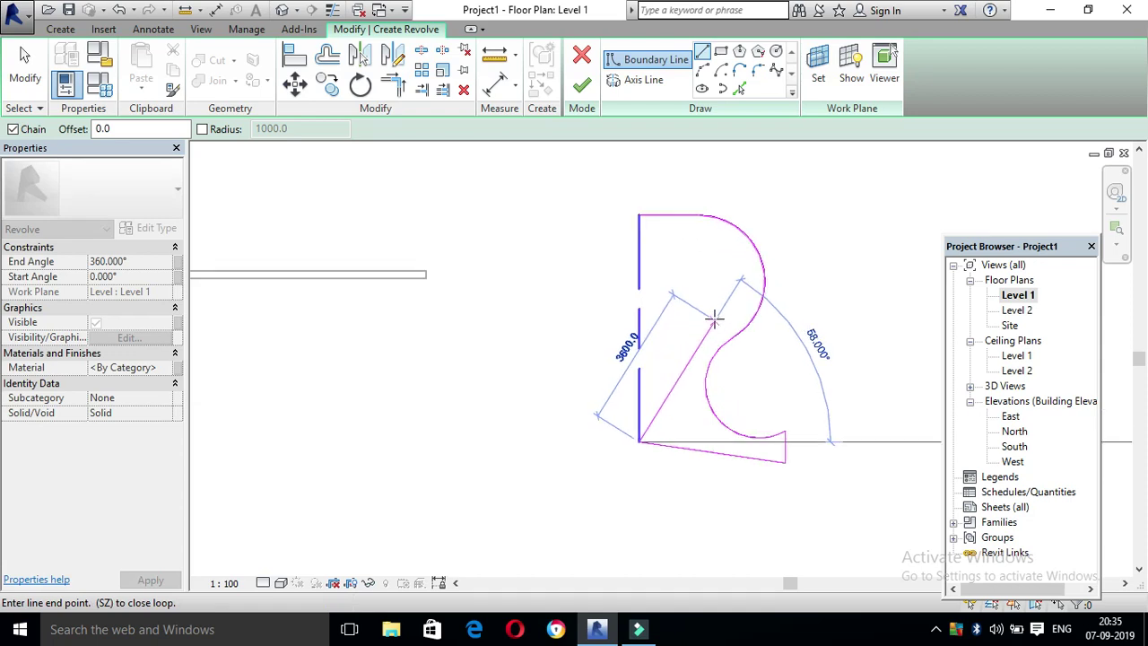
pyautogui.click(639, 215)
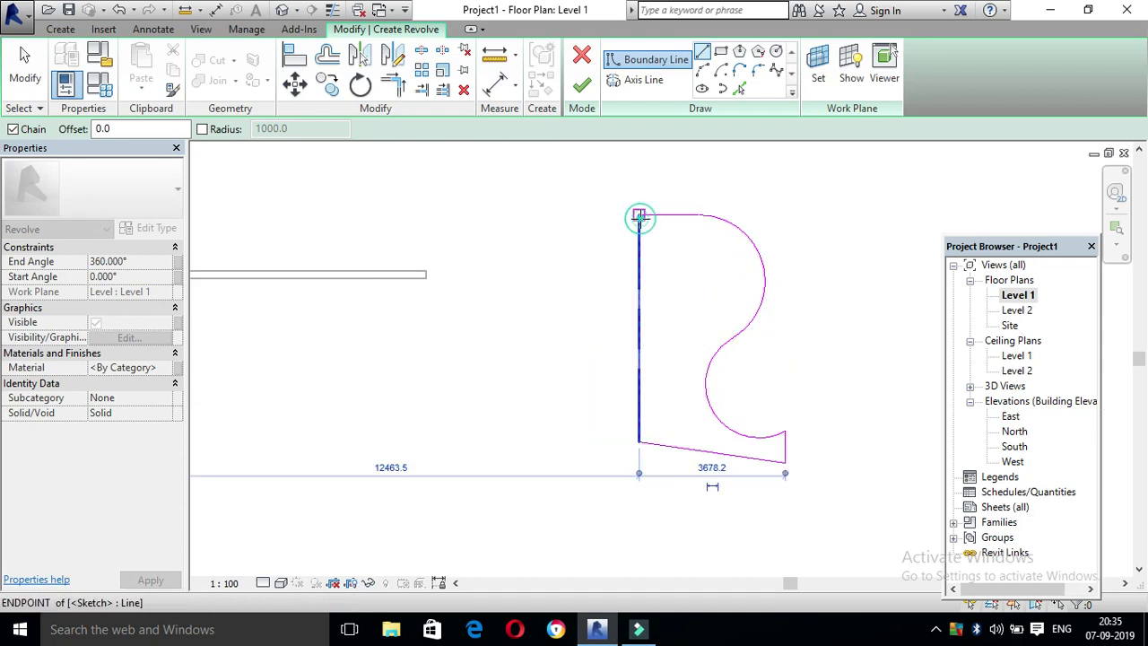
pyautogui.click(582, 84)
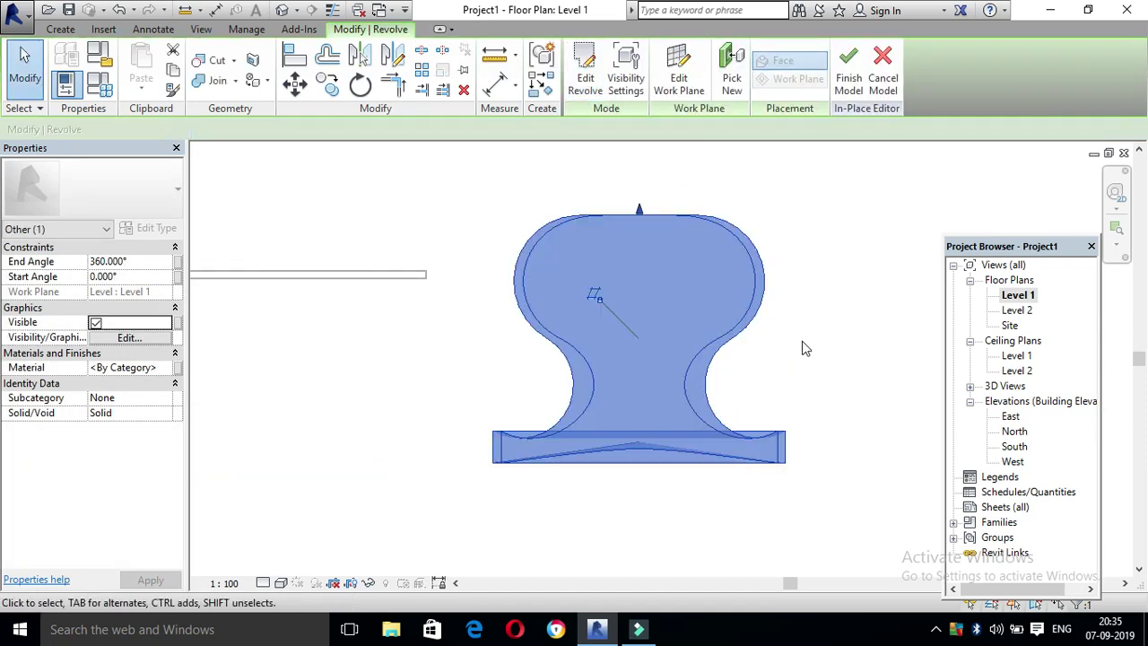
# Finish the Casework 3 in-place model holding the knob.
pyautogui.click(816, 321)
pyautogui.scroll(-3, 698, 321)
pyautogui.click(579, 67)
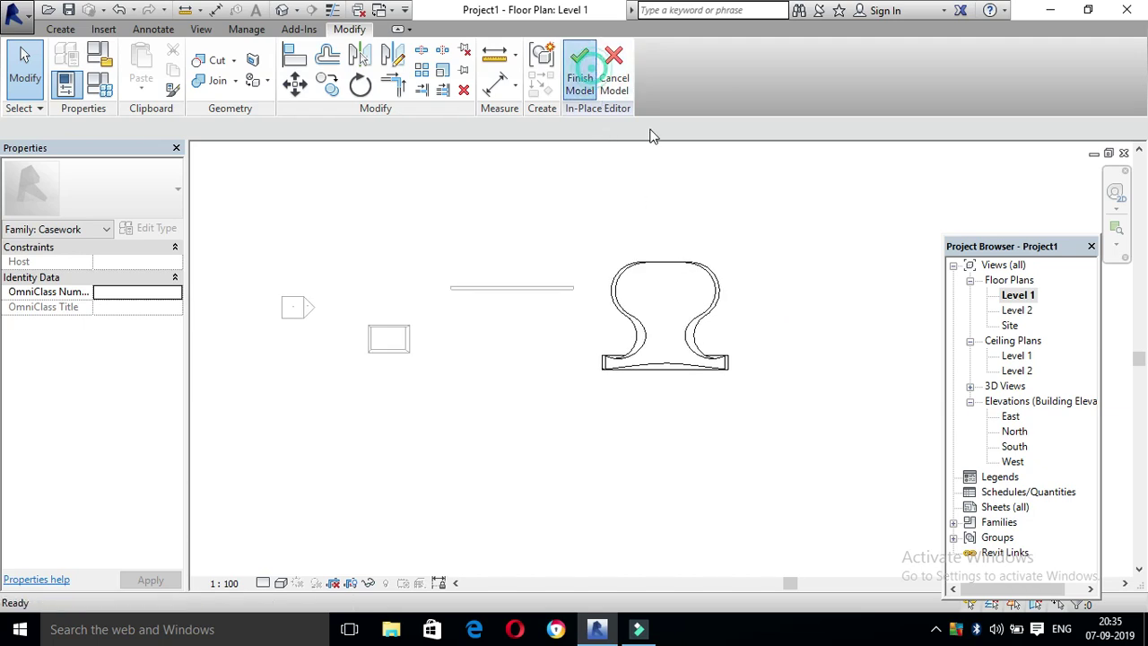
# Orbit the 3D view to inspect the revolved knob, then reopen the Level 1 floor plan.
pyautogui.click(281, 9)
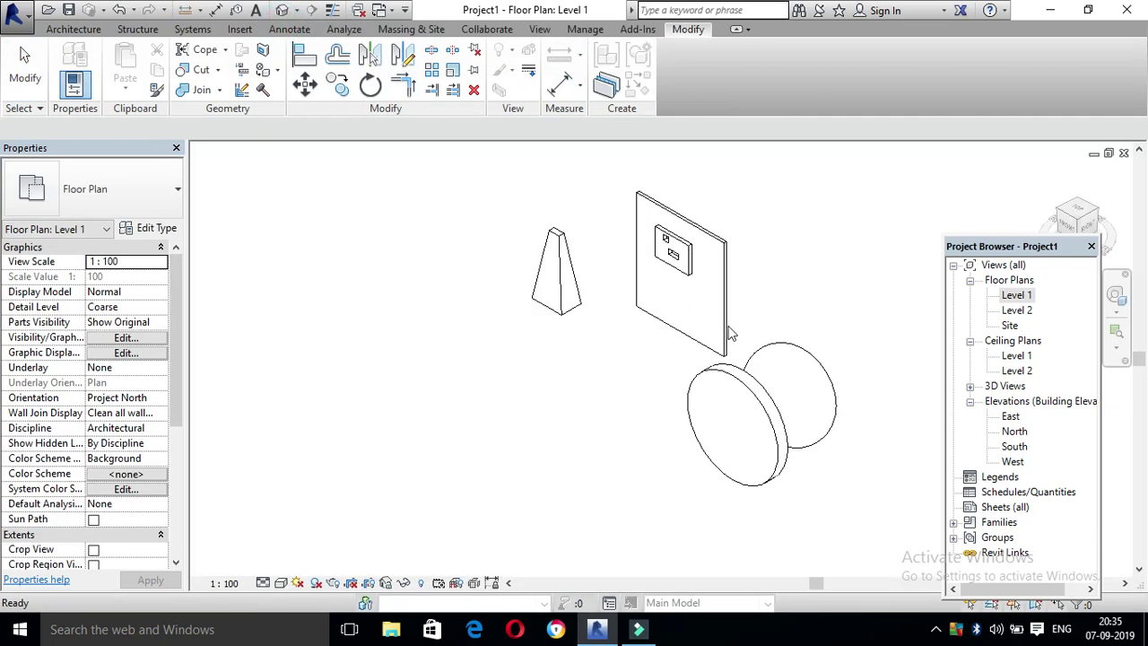
pyautogui.click(836, 378)
pyautogui.moveTo(836, 379)
pyautogui.keyDown('shift'); pyautogui.mouseDown(button='middle')
pyautogui.moveTo(790, 377)
pyautogui.moveTo(891, 353)
pyautogui.mouseUp(button='middle'); pyautogui.keyUp('shift')
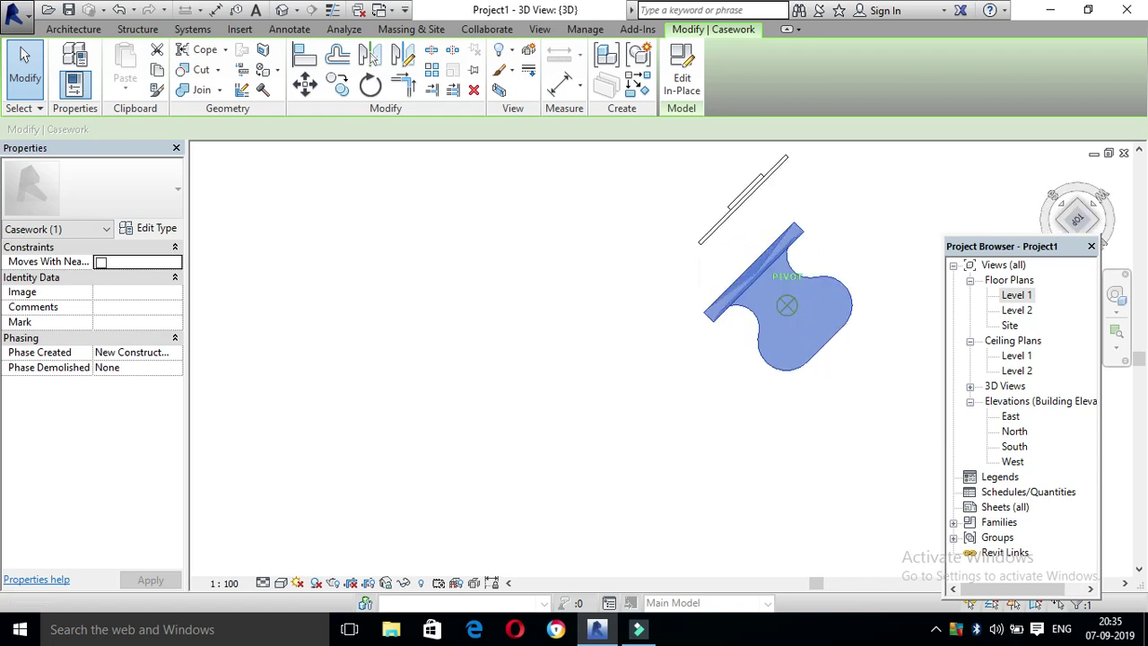
pyautogui.click(817, 400)
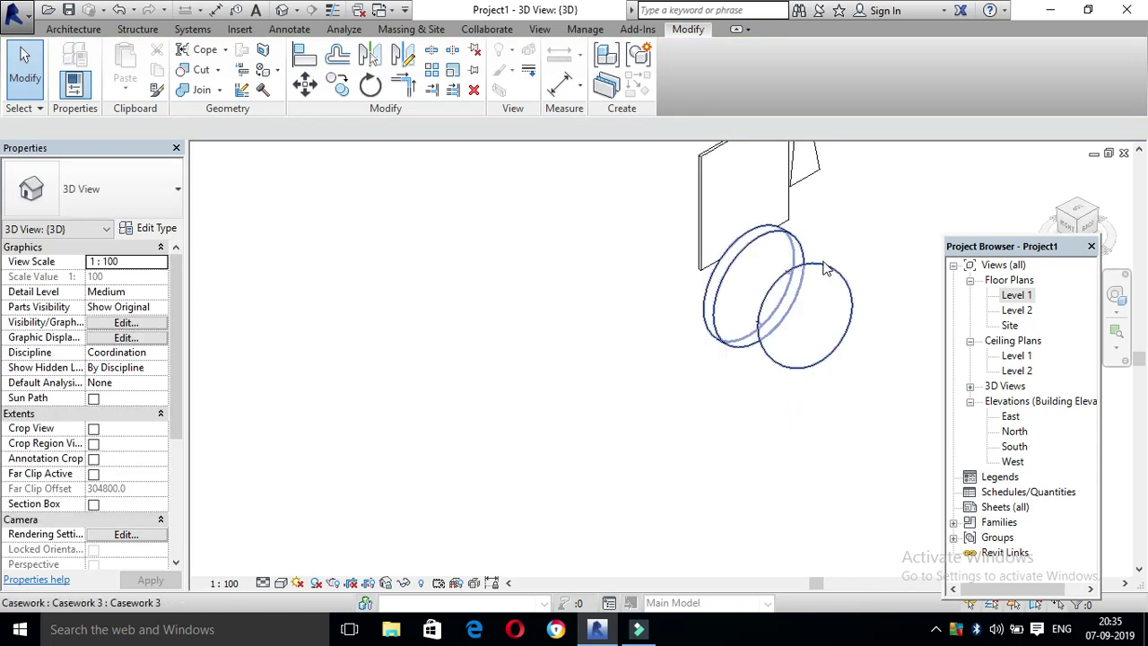
pyautogui.click(826, 269)
pyautogui.click(879, 403)
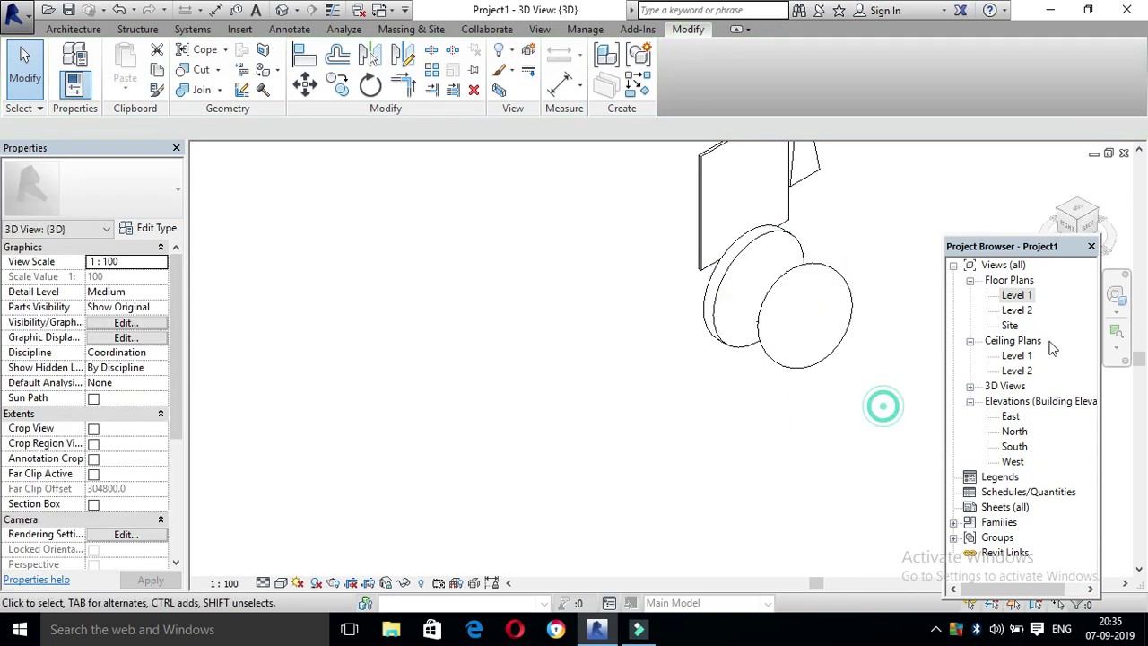
pyautogui.doubleClick(1019, 296)
# Create an in-place Casework model named Casework 4, then start and cancel a Sweep.
pyautogui.click(86, 27)
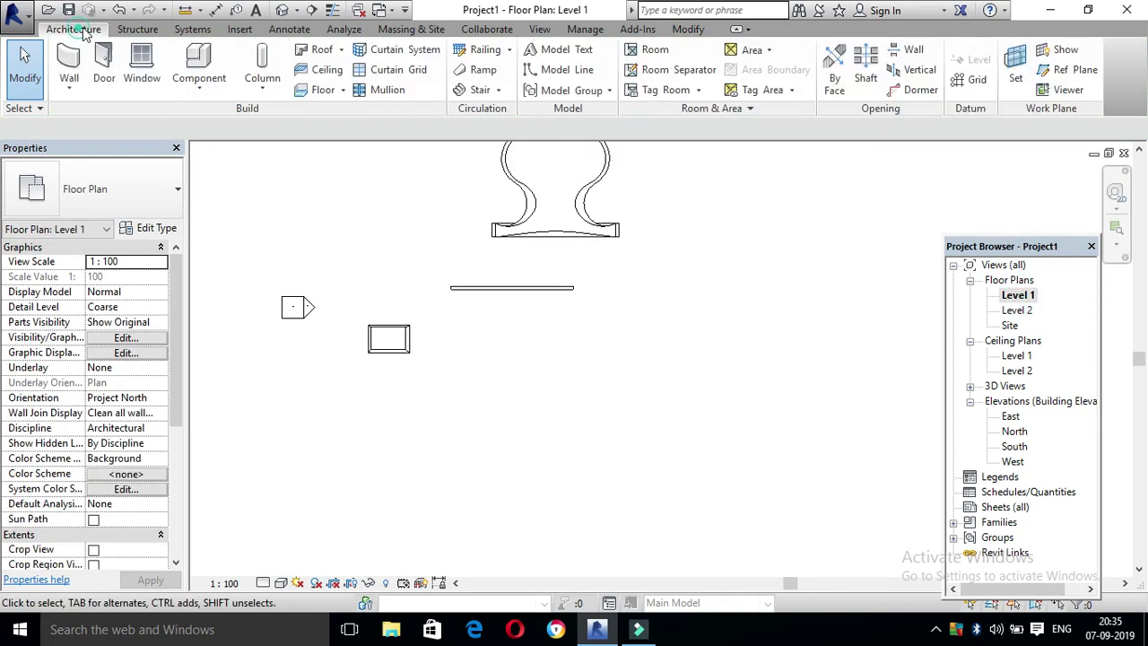
pyautogui.click(200, 81)
pyautogui.click(269, 151)
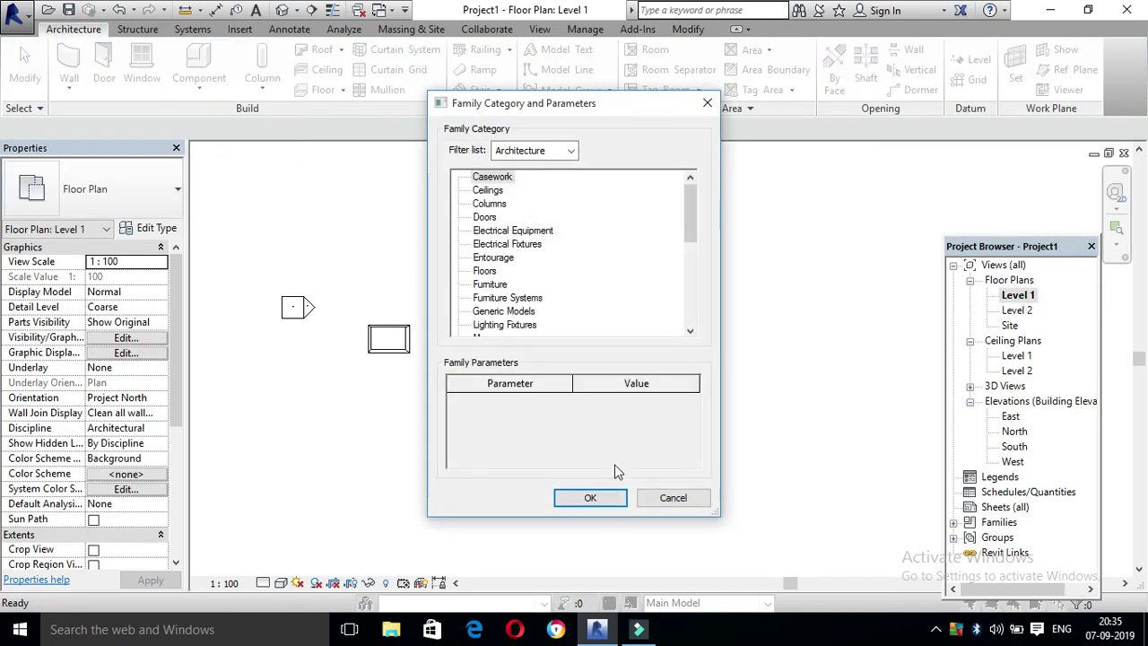
pyautogui.click(591, 499)
pyautogui.click(579, 348)
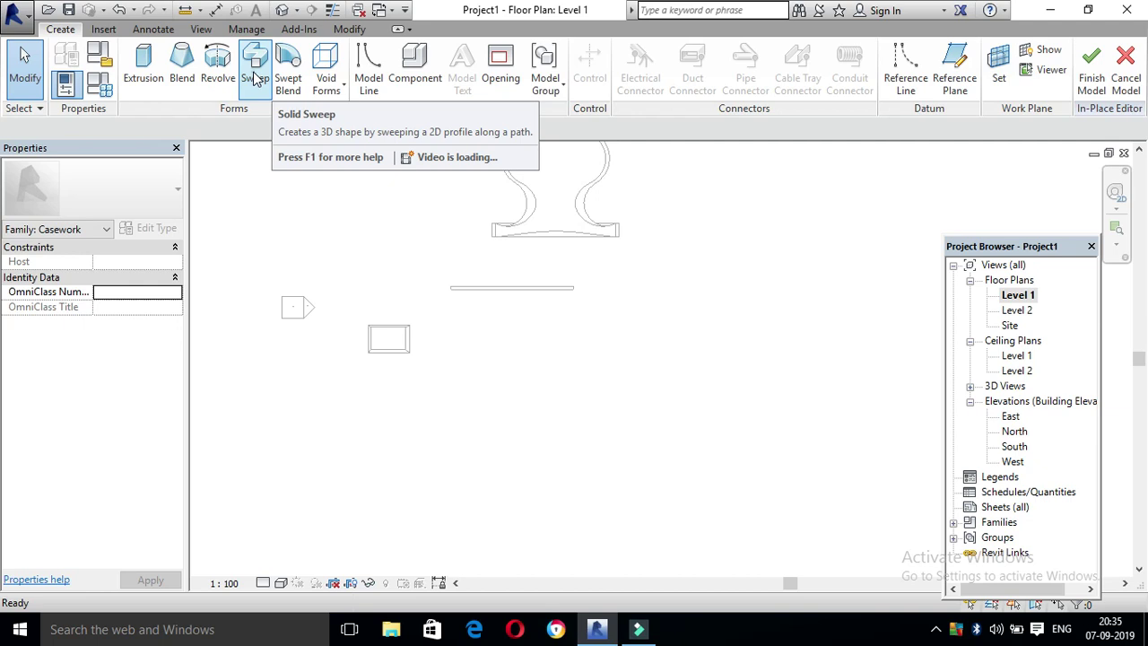
pyautogui.click(256, 79)
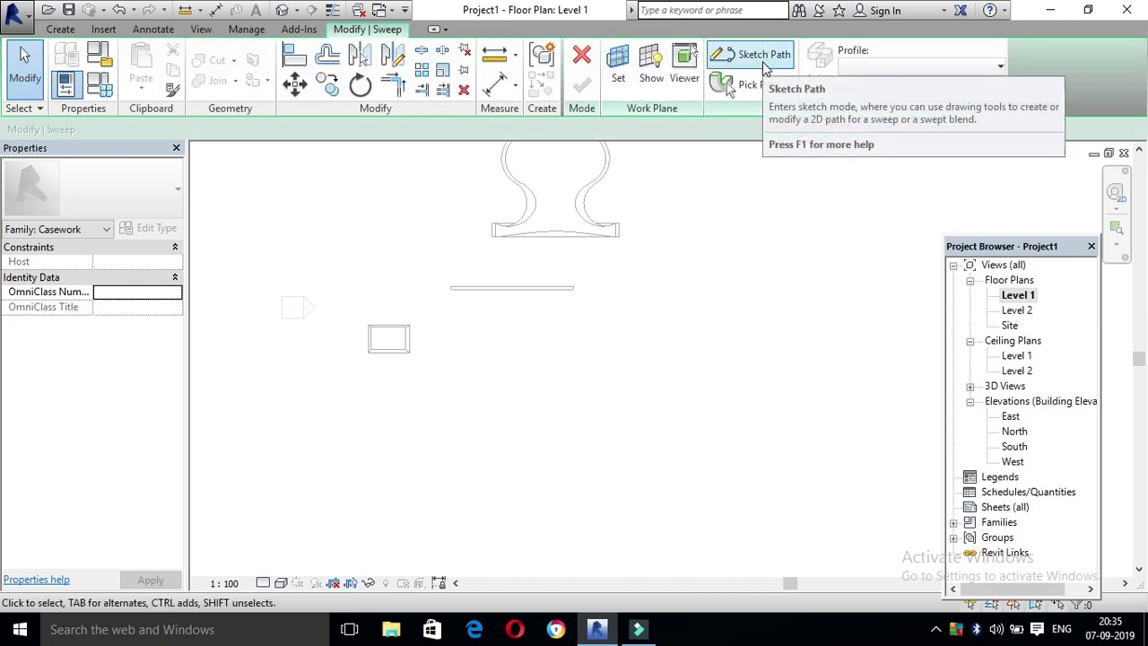
pyautogui.click(582, 63)
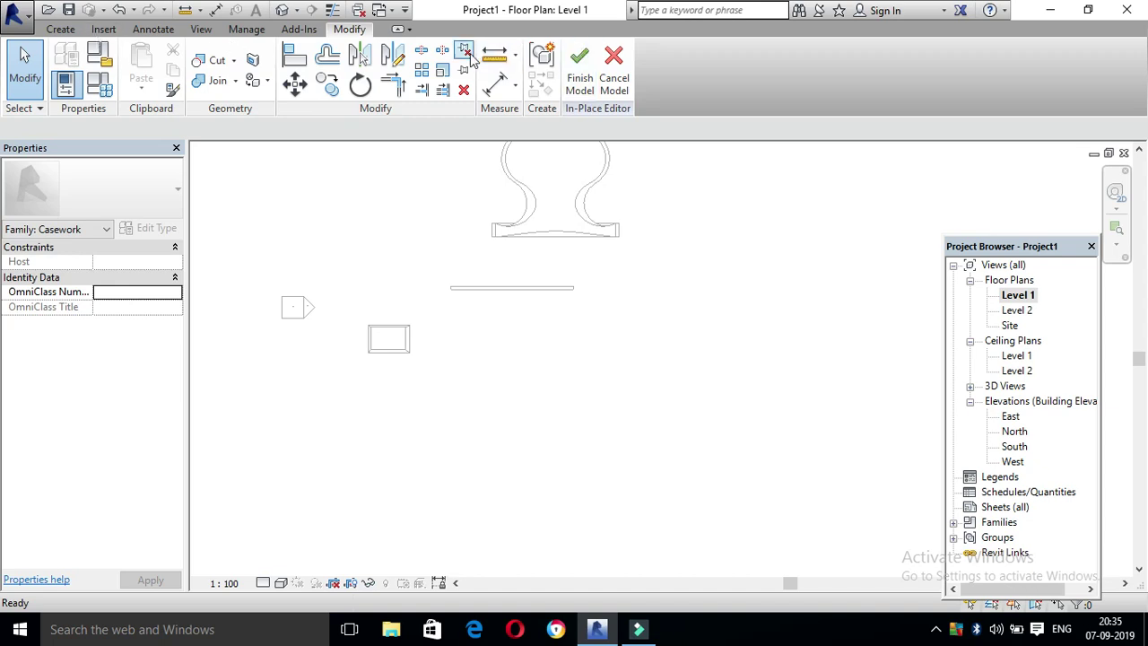
# Start a sweep and sketch a short straight path line on Level 1.
pyautogui.click(72, 32)
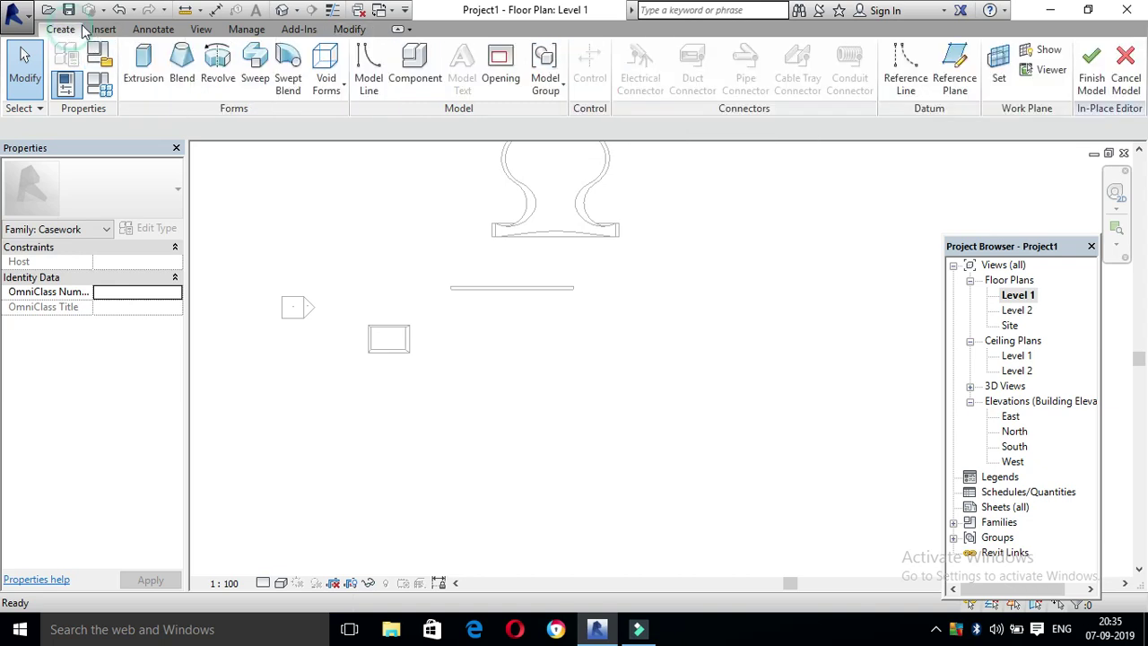
pyautogui.click(256, 70)
pyautogui.click(764, 56)
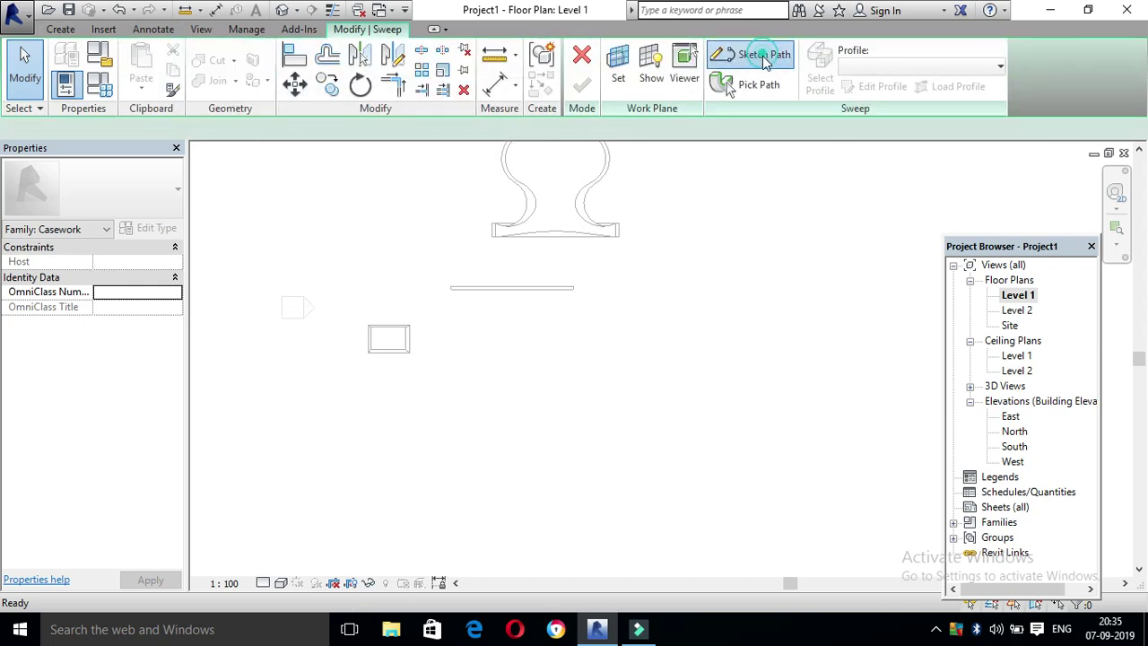
pyautogui.click(570, 374)
pyautogui.click(697, 373)
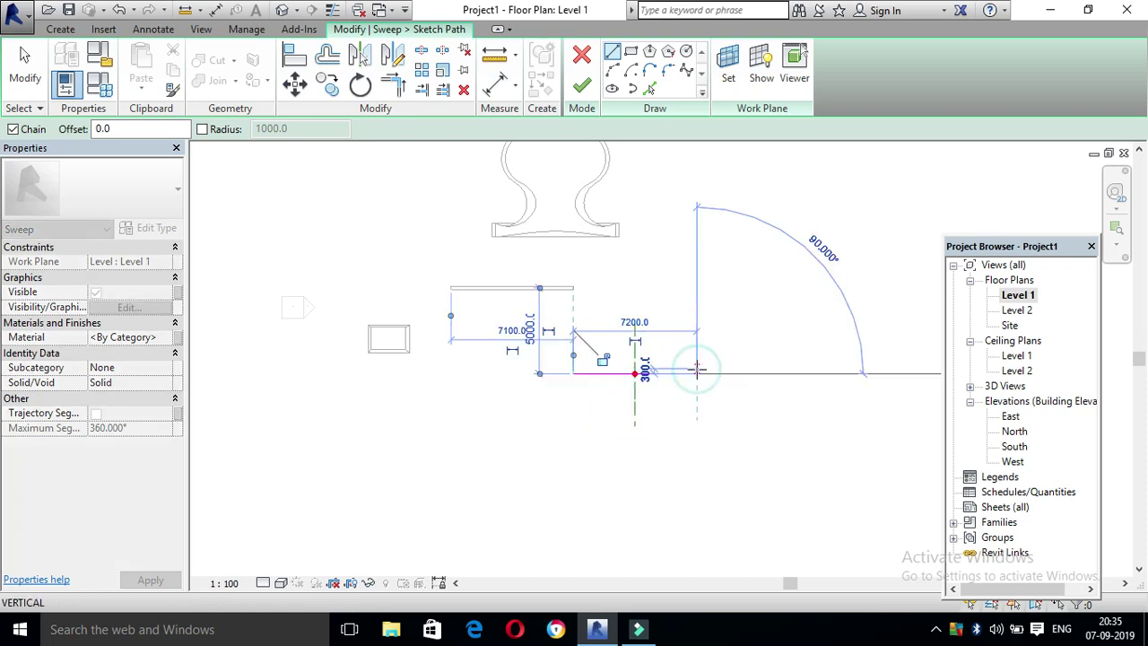
pyautogui.click(662, 147)
pyautogui.click(582, 86)
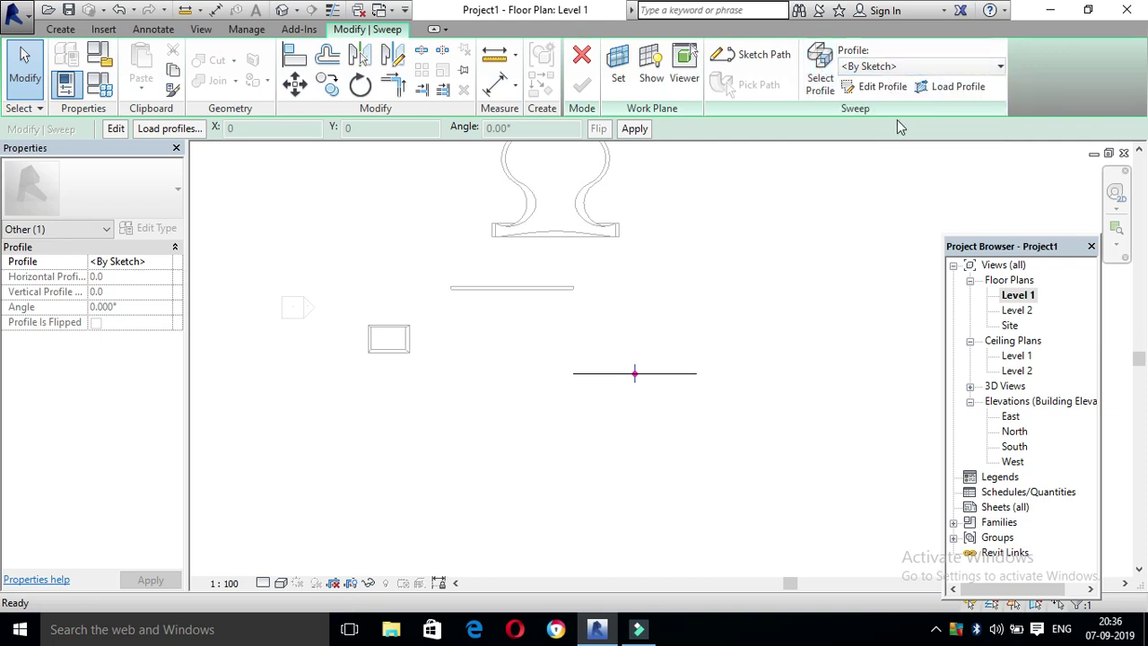
# Check the sweep path in the 3D view, reopening and finishing the path sketch.
pyautogui.click(820, 77)
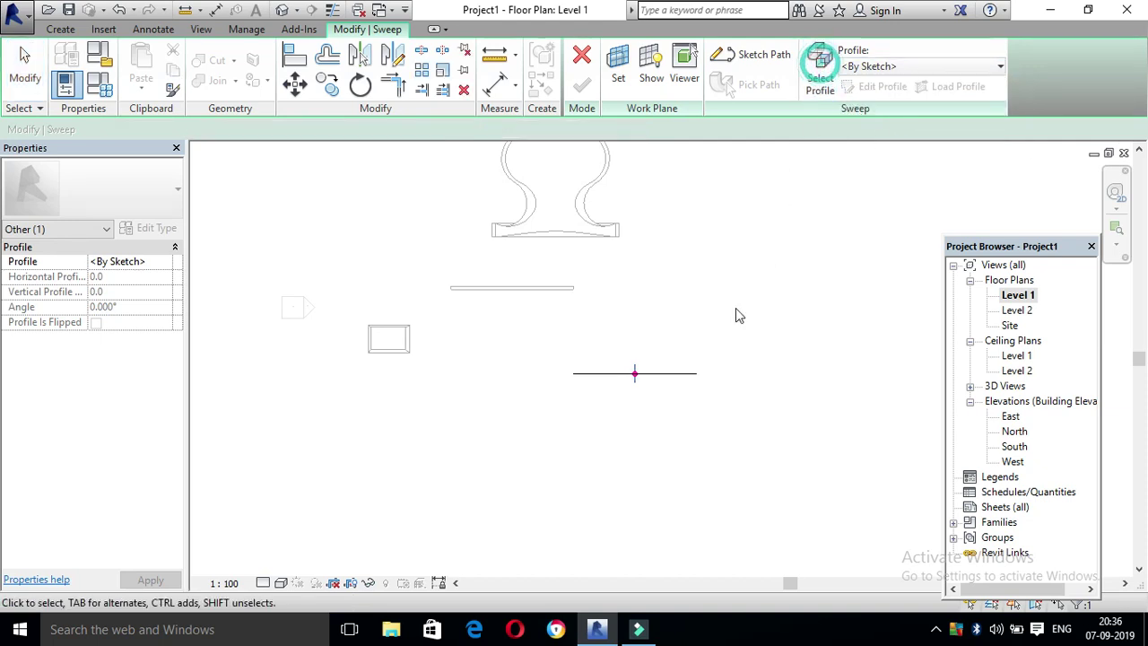
pyautogui.click(679, 372)
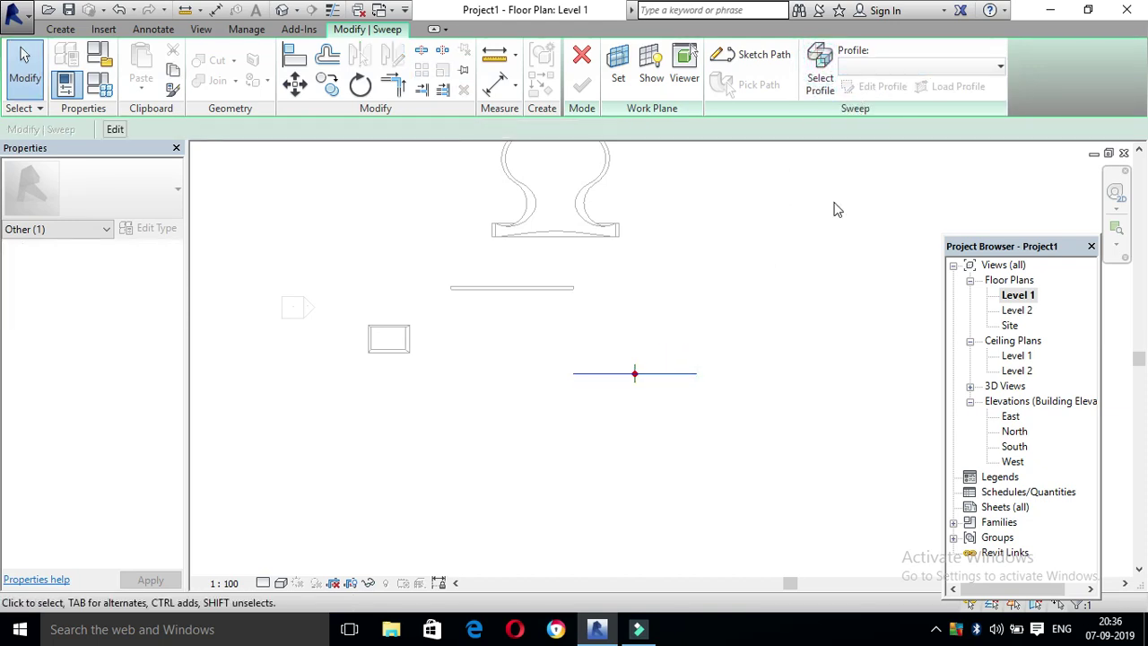
pyautogui.click(813, 278)
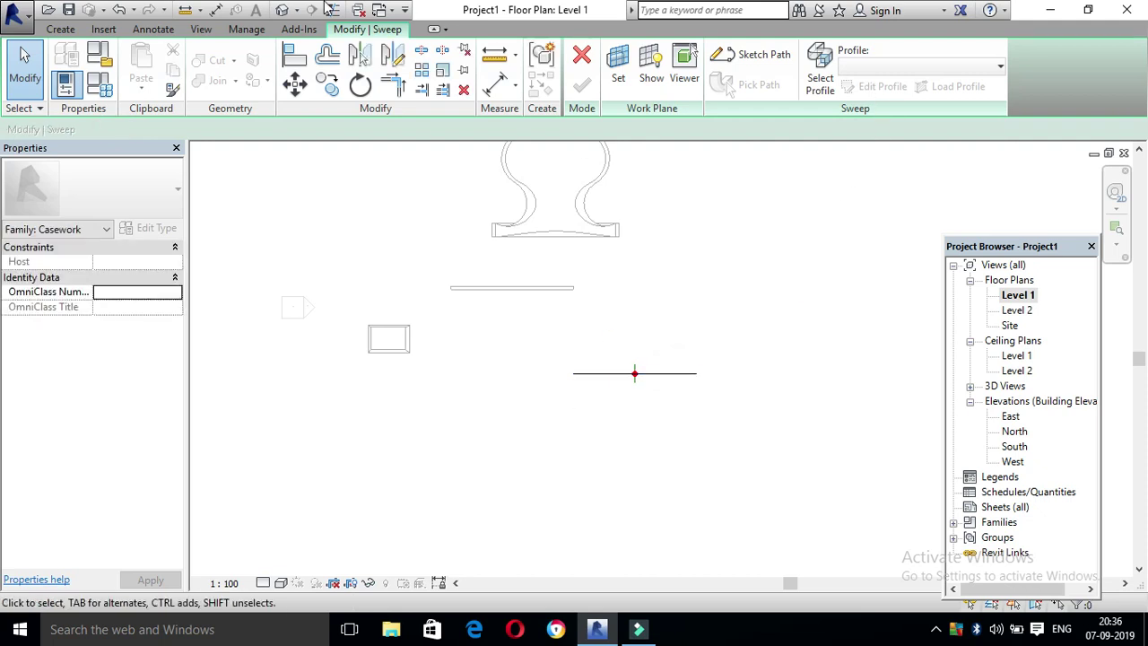
pyautogui.click(281, 9)
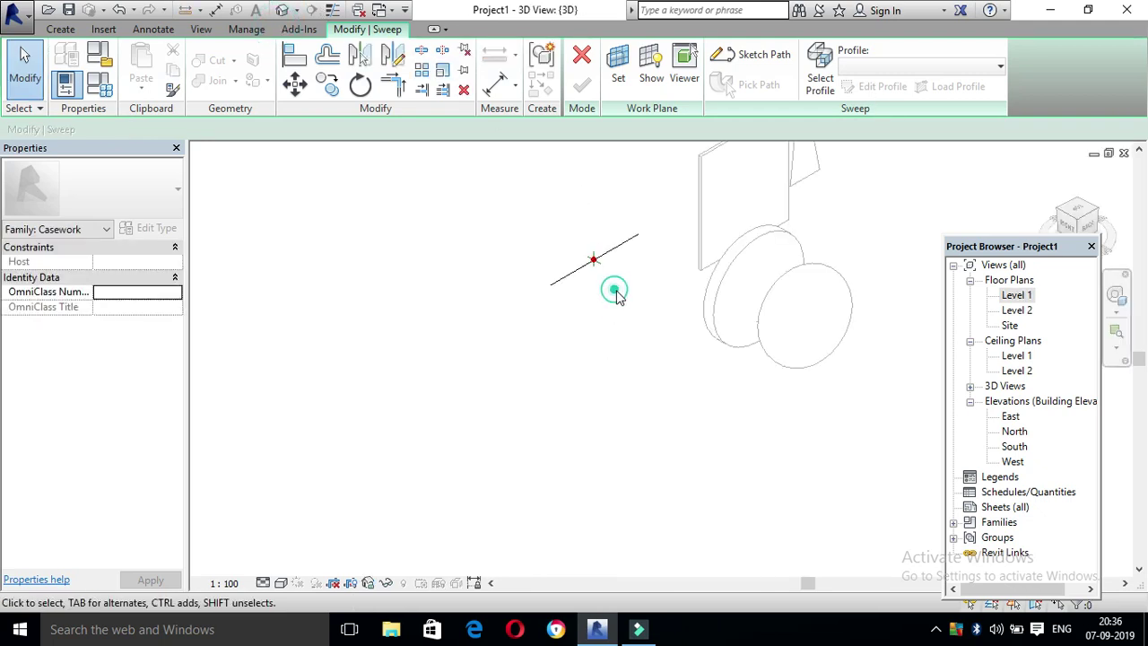
pyautogui.click(626, 243)
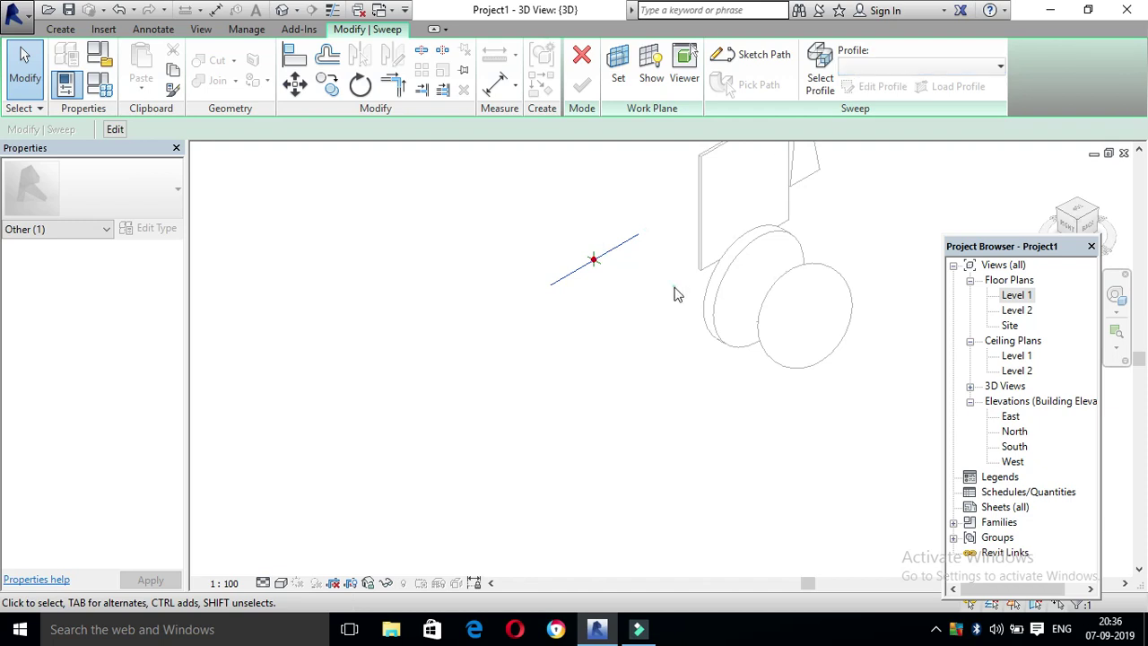
pyautogui.click(649, 312)
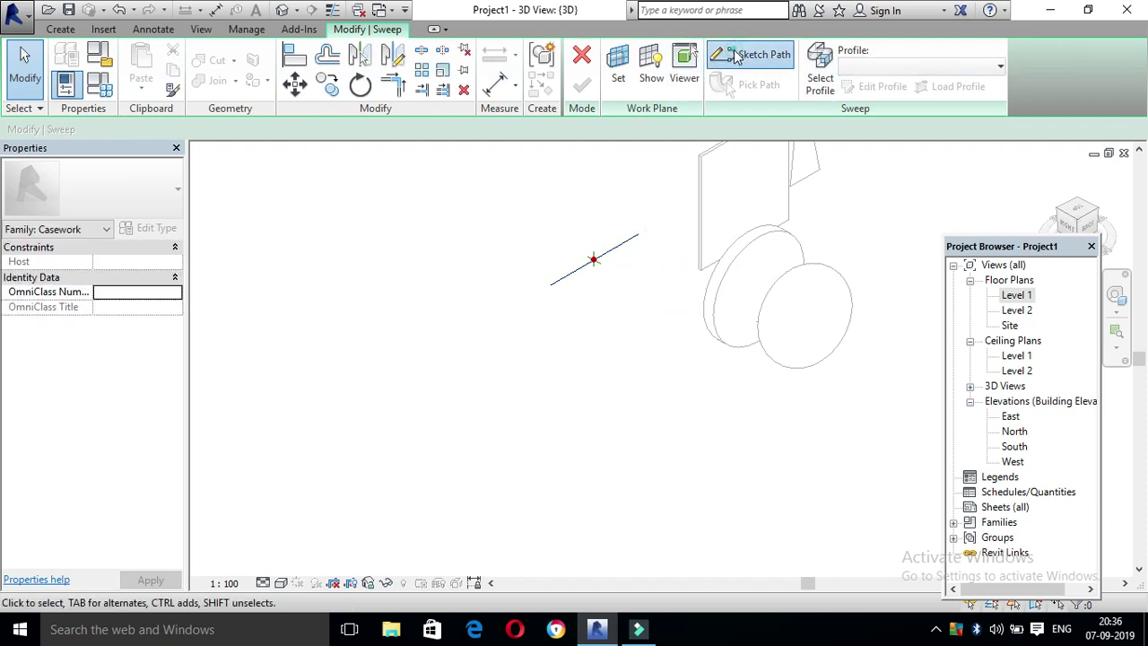
pyautogui.click(750, 55)
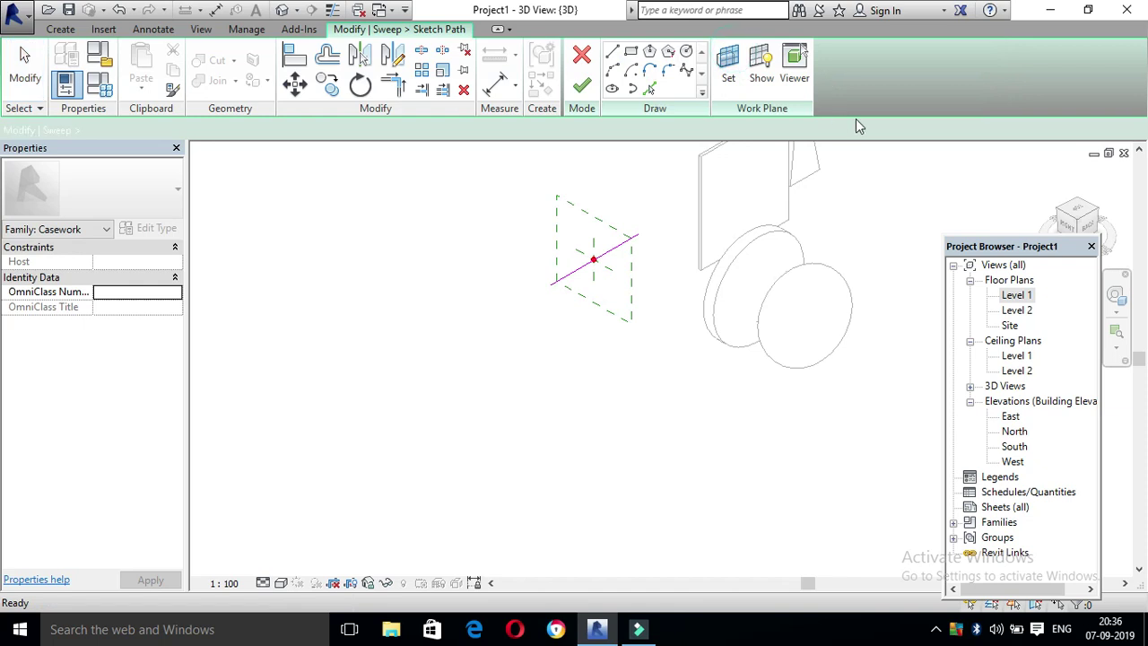
pyautogui.click(581, 84)
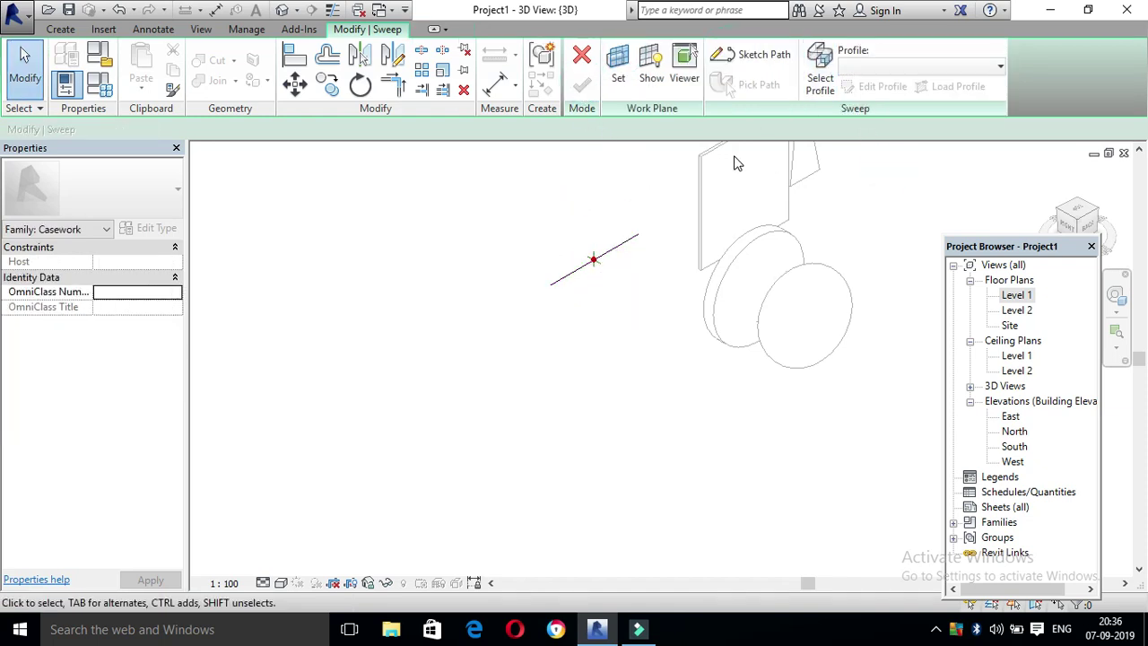
# Sketch a circular sweep profile of radius 1400 centred on the path.
pyautogui.click(884, 90)
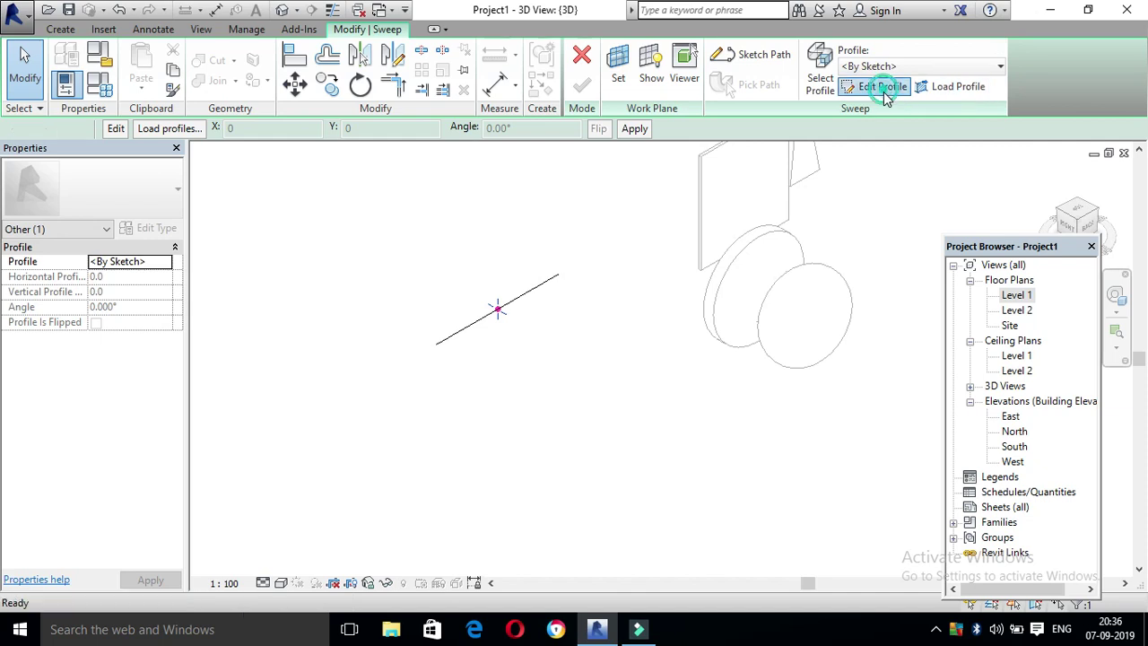
pyautogui.click(631, 52)
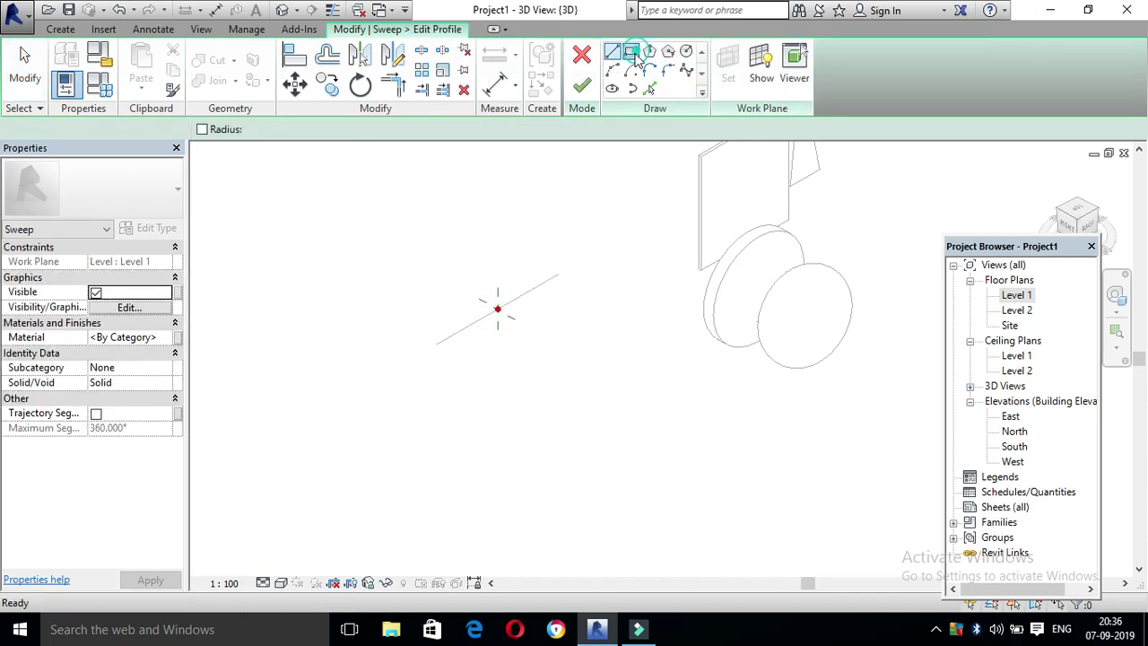
pyautogui.scroll(2, 467, 314)
pyautogui.scroll(1, 480, 328)
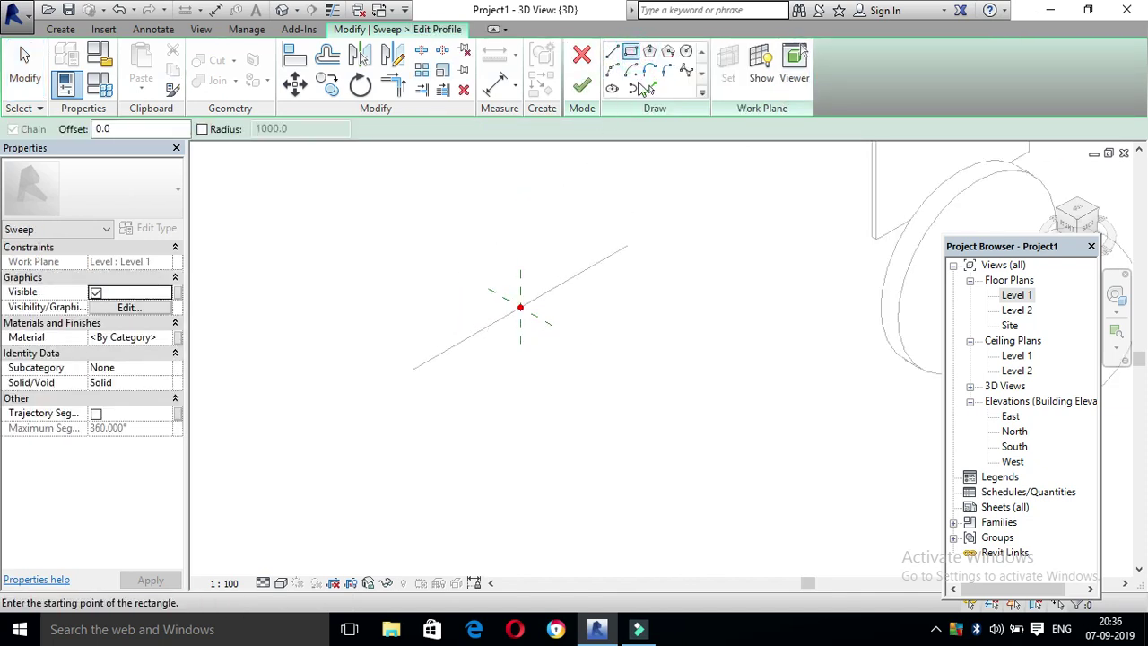
pyautogui.click(686, 51)
pyautogui.click(521, 307)
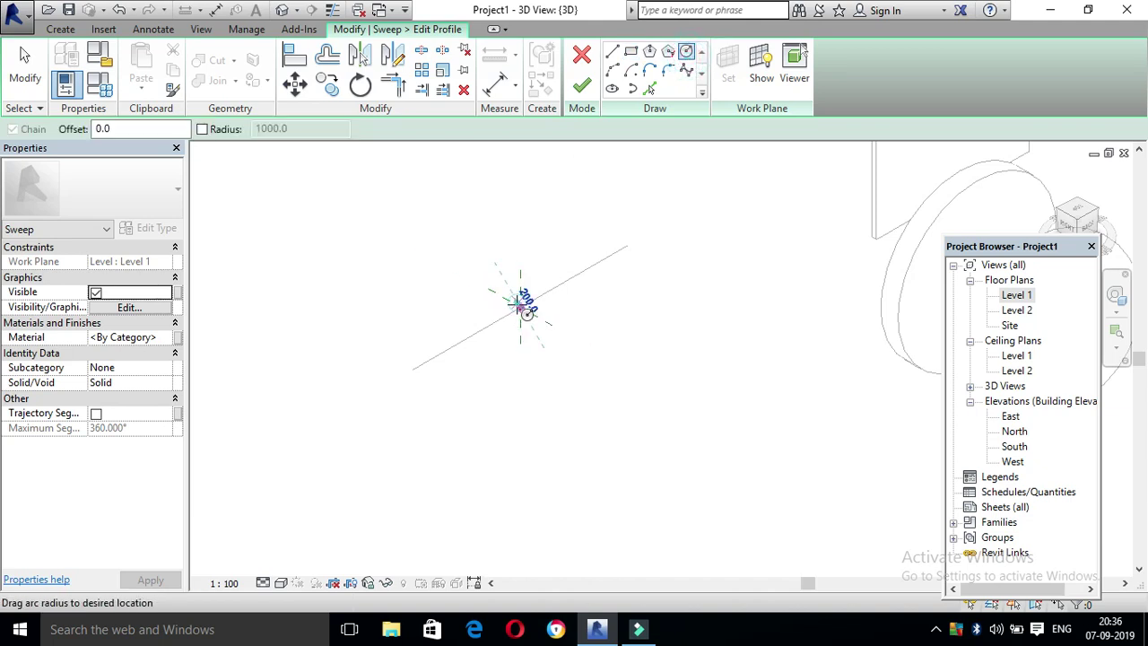
pyautogui.click(514, 272)
pyautogui.scroll(2, 525, 287)
pyautogui.scroll(2, 543, 314)
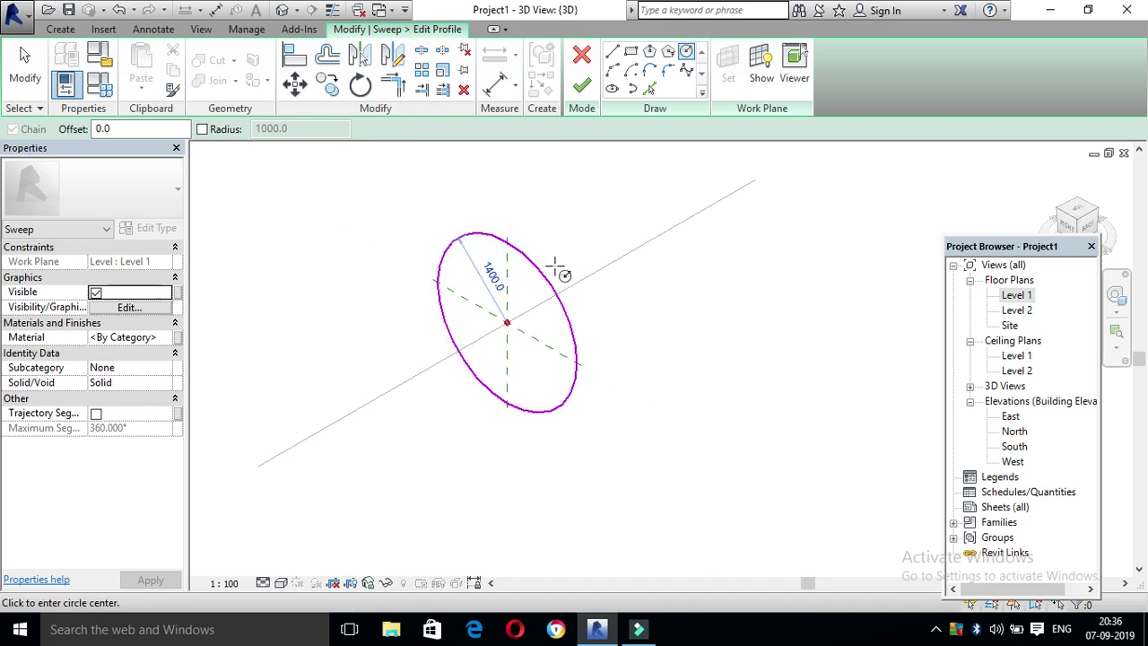
# Finish the profile and sweep to create the cylinder, then finish the in-place model.
pyautogui.click(585, 89)
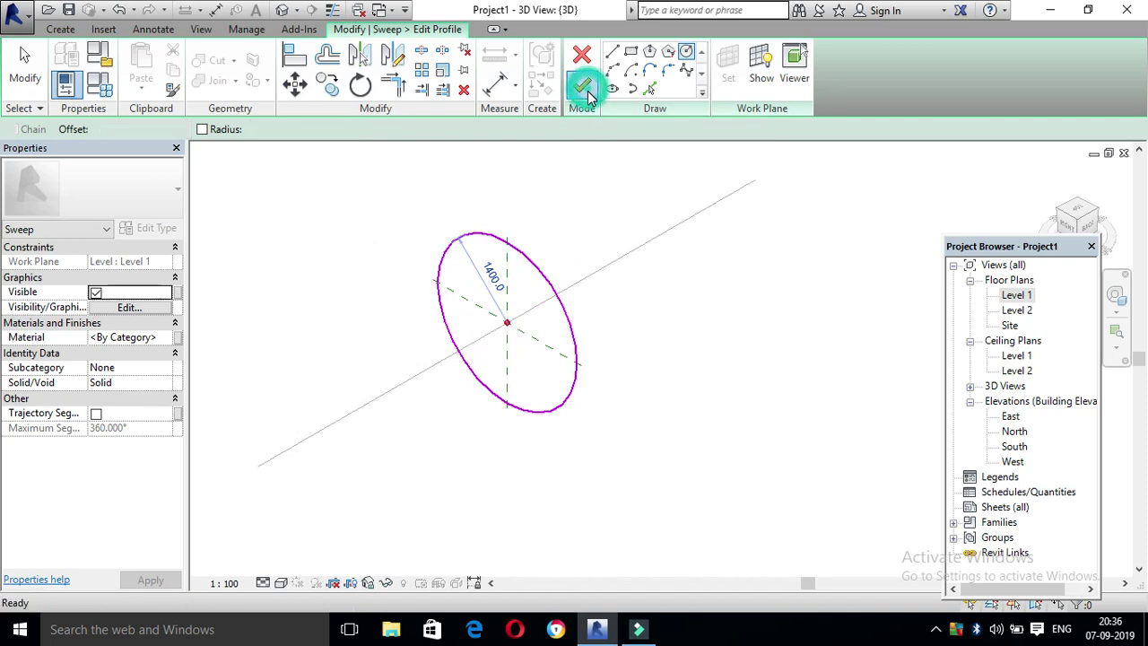
pyautogui.click(583, 85)
pyautogui.scroll(-3, 485, 357)
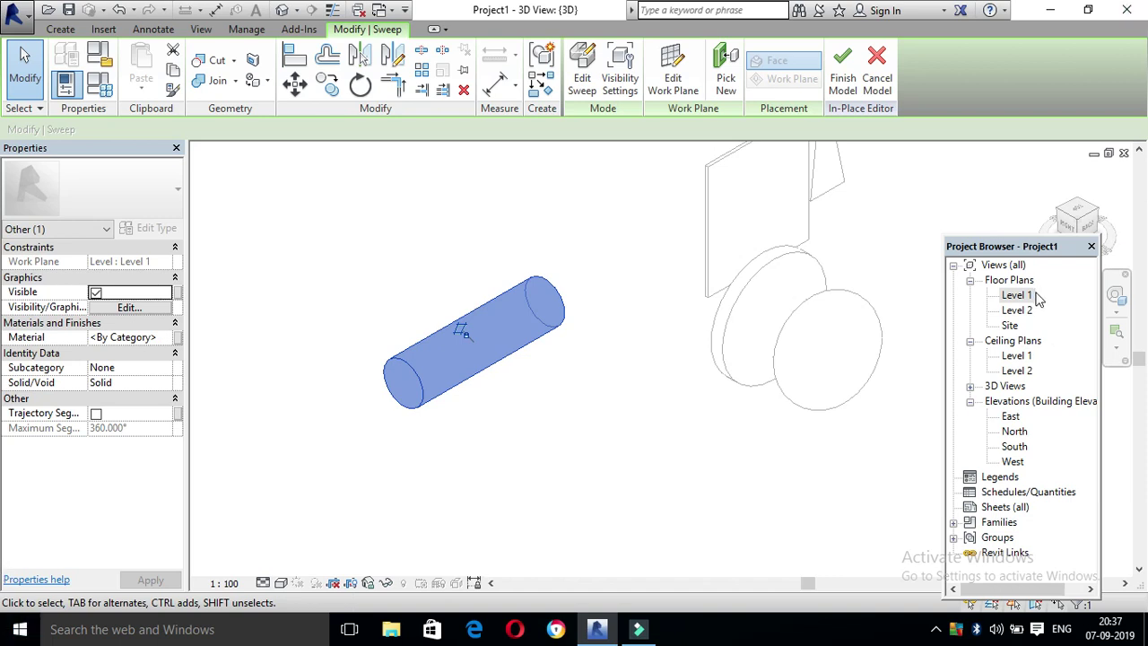
pyautogui.click(844, 72)
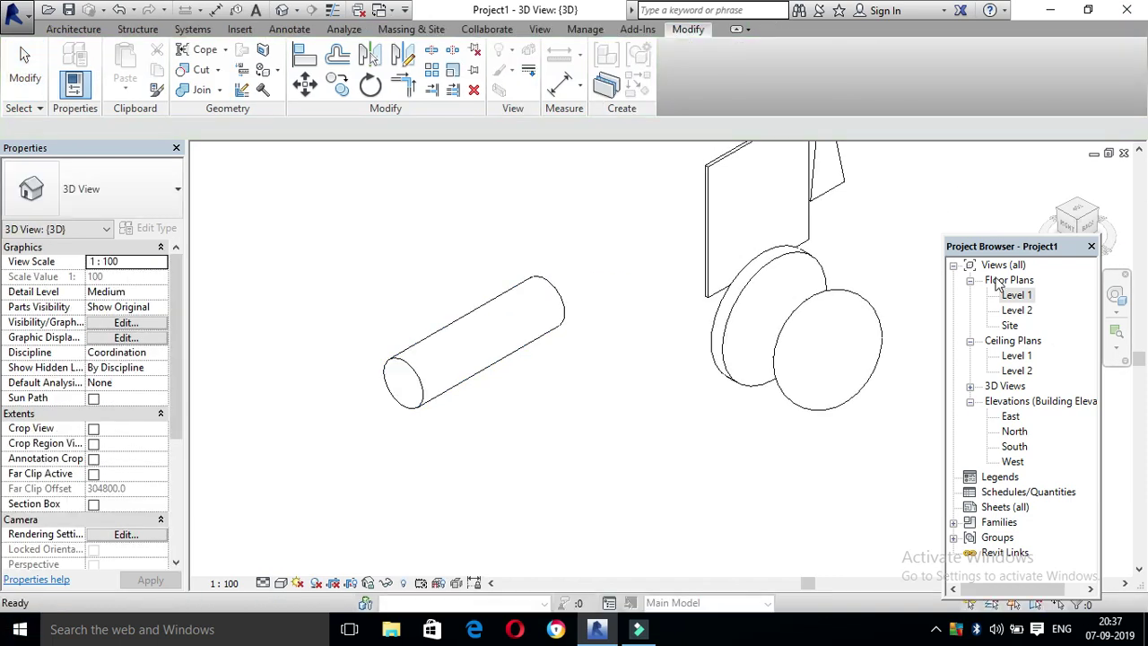
# On the Level 1 plan, create another default-named in-place Casework model and start a Swept Blend.
pyautogui.doubleClick(1016, 310)
pyautogui.doubleClick(1016, 296)
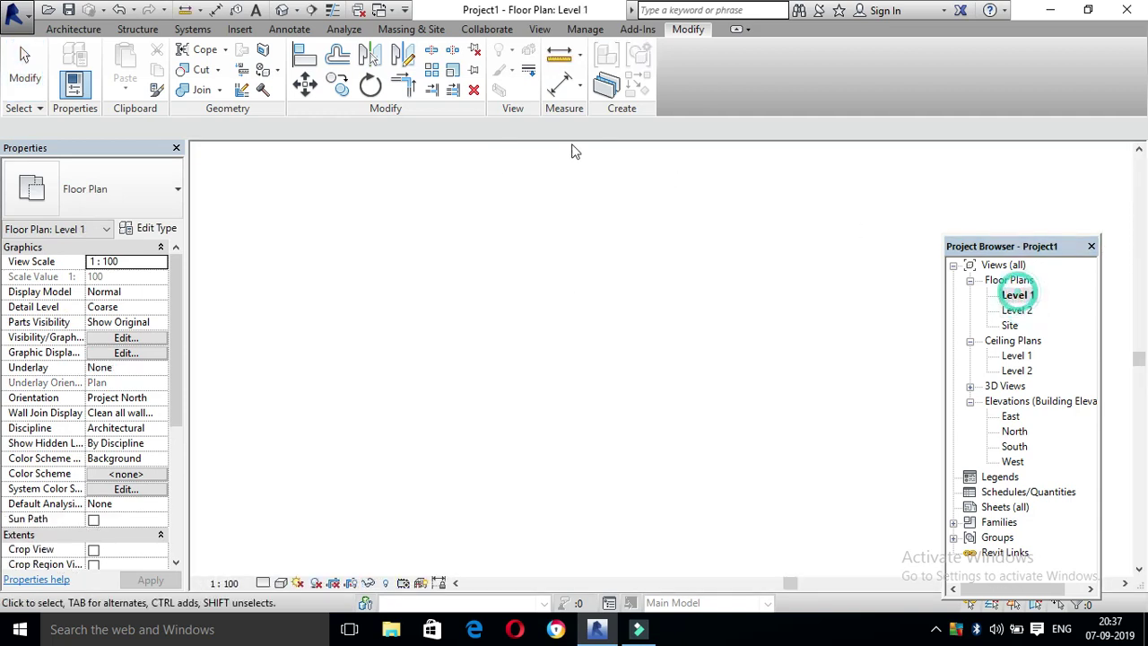
pyautogui.click(80, 31)
pyautogui.click(215, 77)
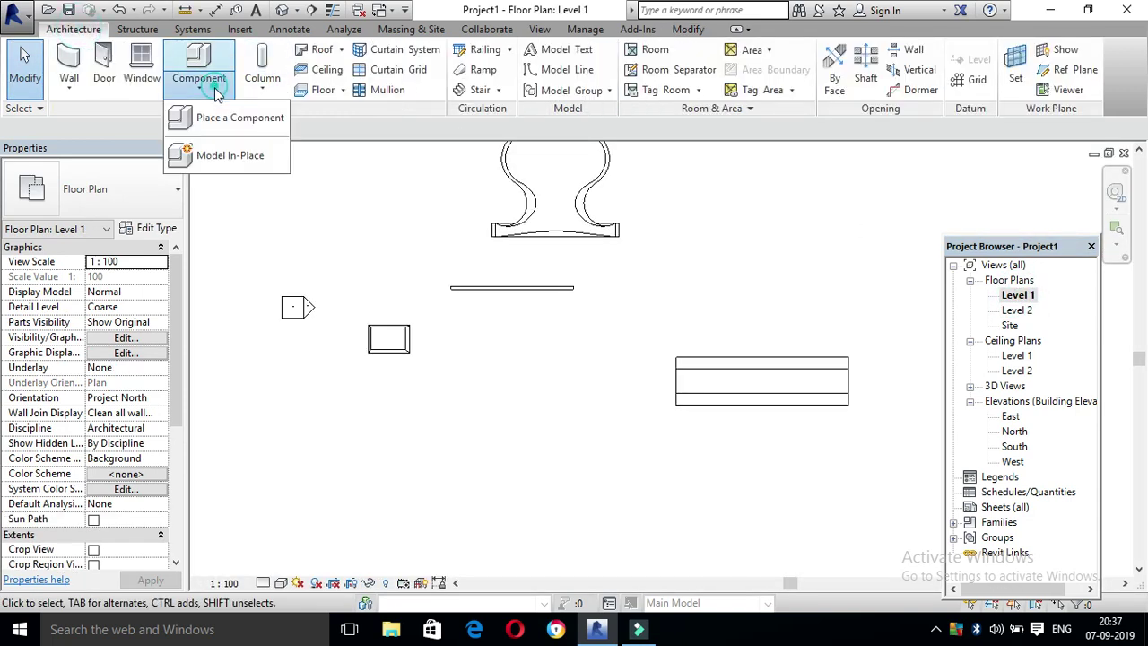
pyautogui.click(221, 153)
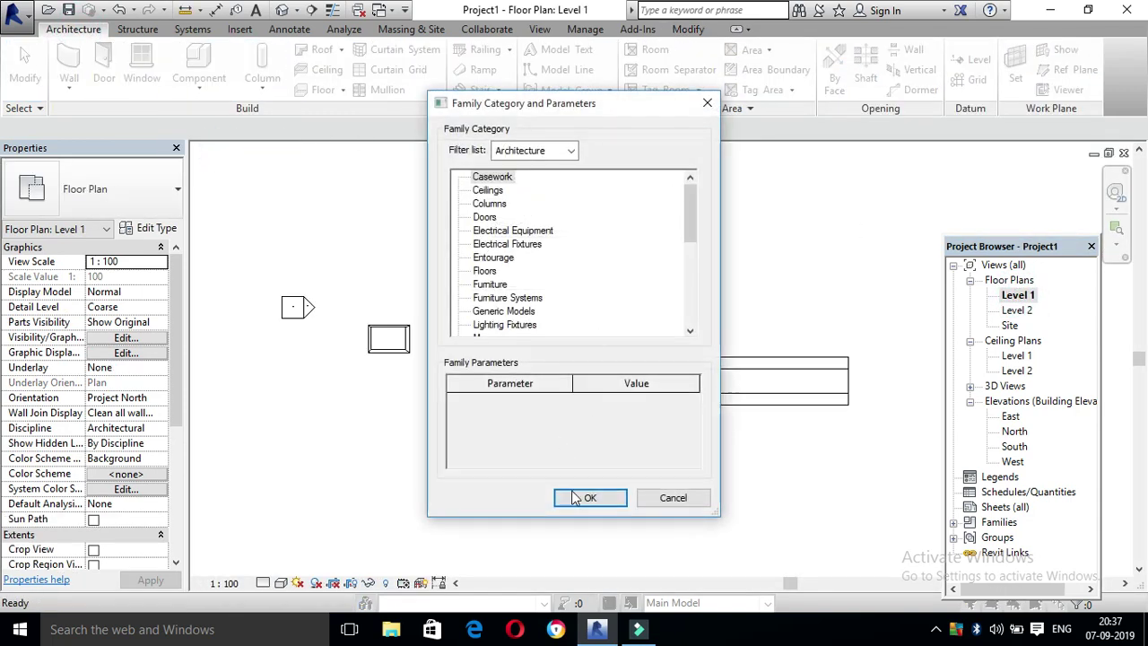
pyautogui.click(575, 499)
pyautogui.click(575, 346)
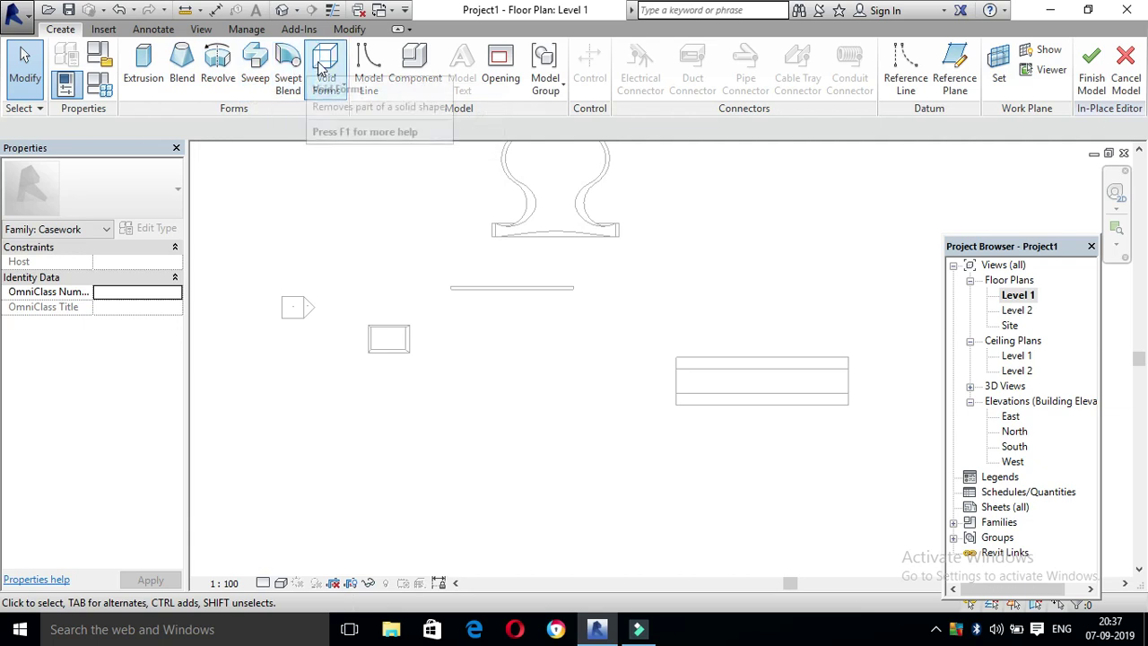
pyautogui.click(296, 77)
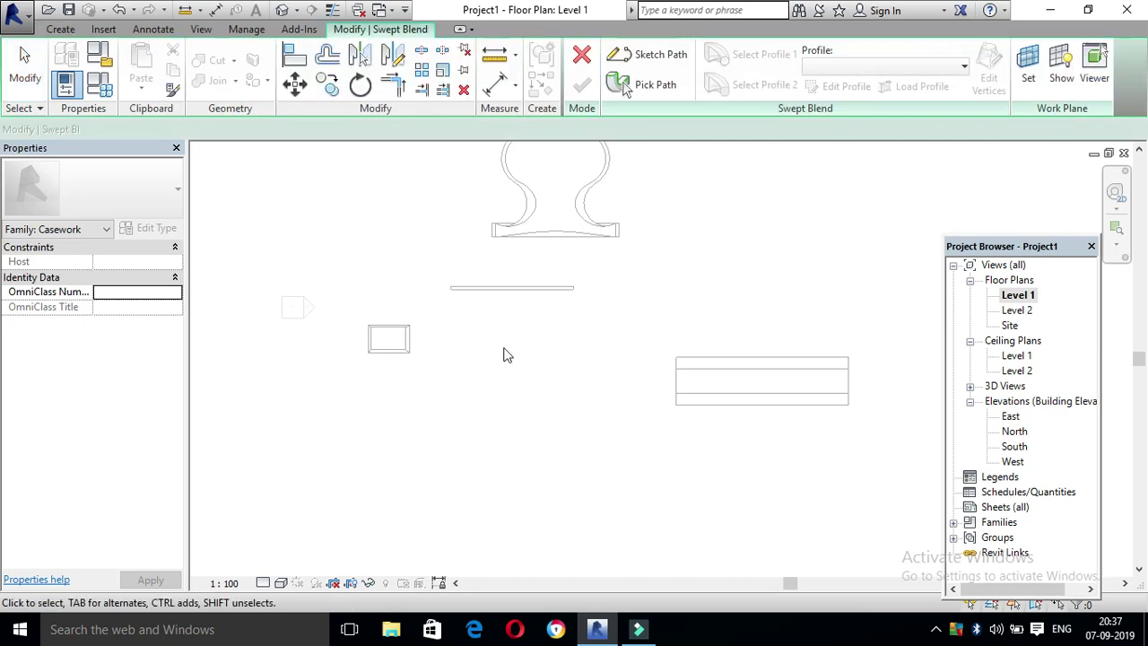
# Sketch and finish the swept blend's straight path on the Level 1 plan.
pyautogui.click(659, 54)
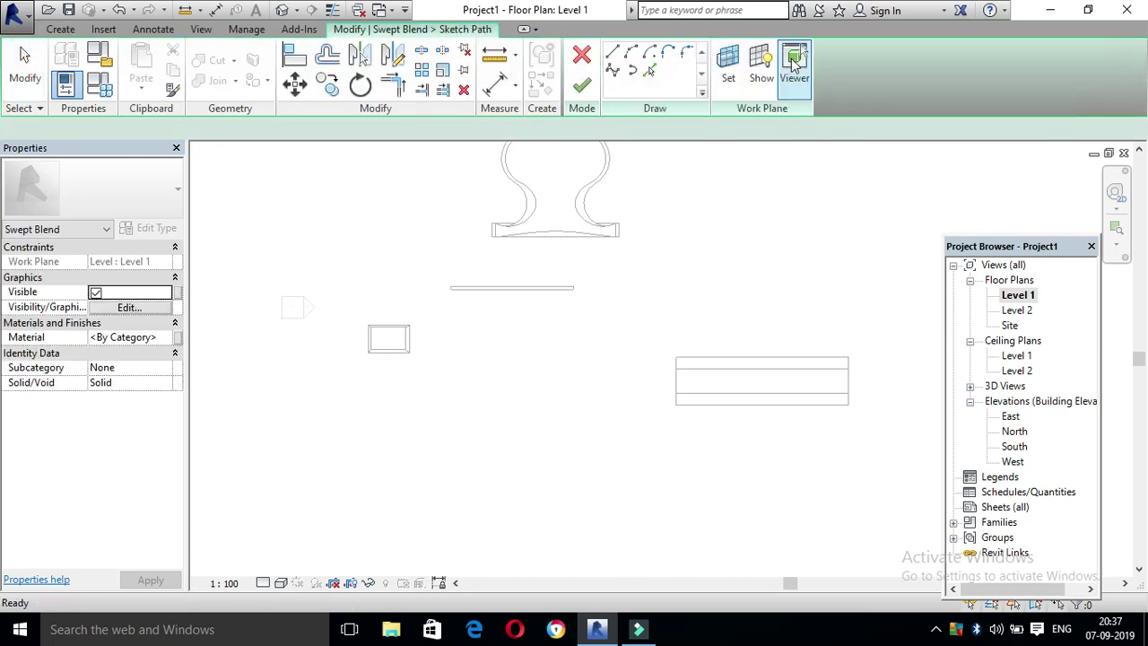
pyautogui.click(473, 369)
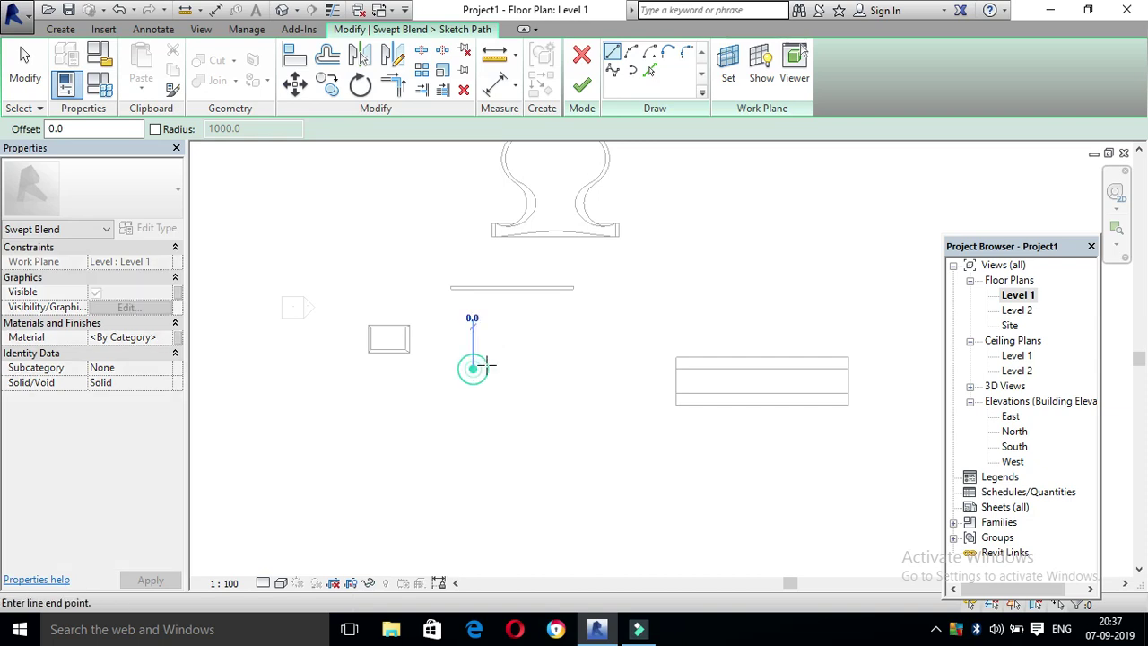
pyautogui.click(594, 368)
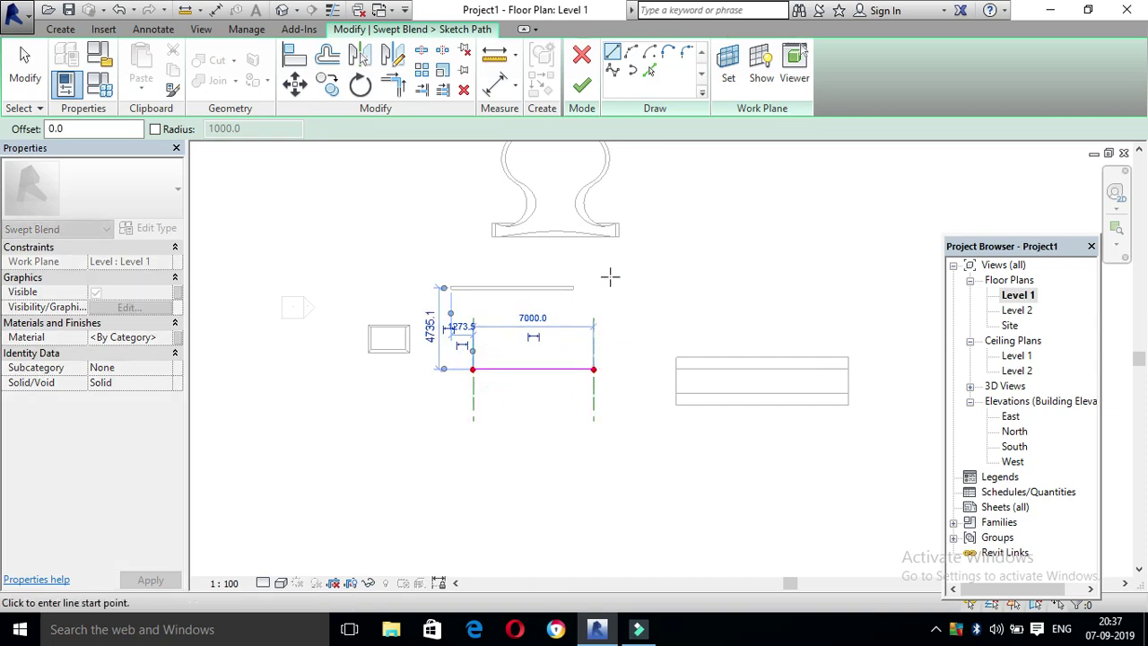
pyautogui.click(639, 54)
pyautogui.click(658, 254)
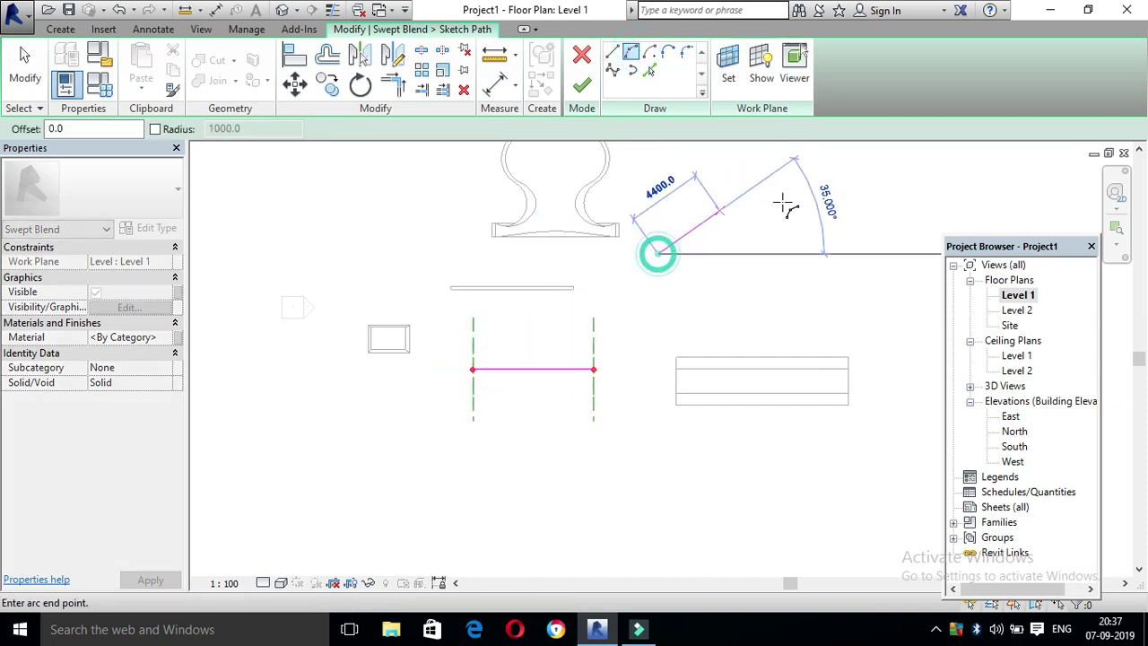
pyautogui.click(790, 253)
pyautogui.click(585, 79)
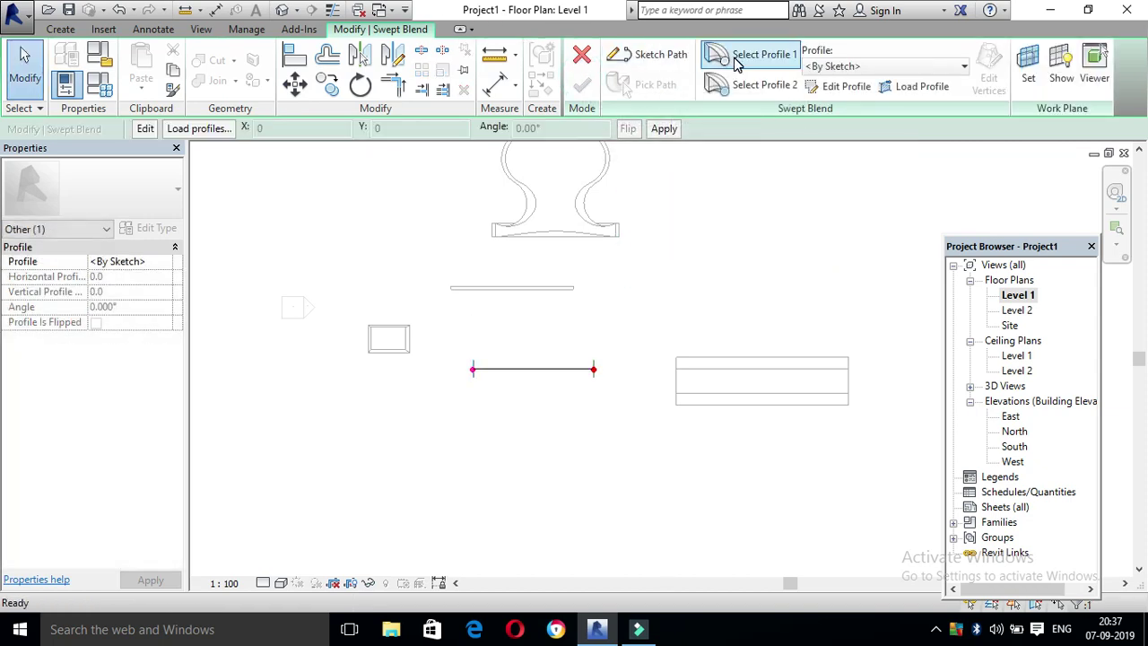
# Zoom in and select Profile 1 of the swept blend.
pyautogui.scroll(2, 597, 377)
pyautogui.scroll(2, 610, 367)
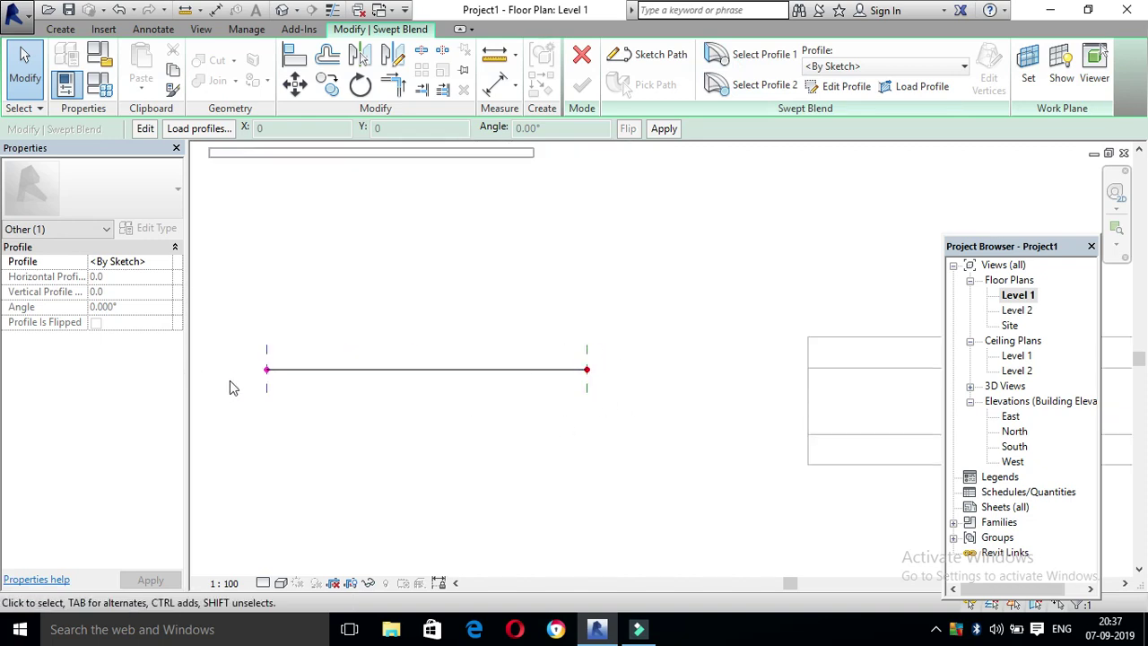
pyautogui.scroll(1, 213, 381)
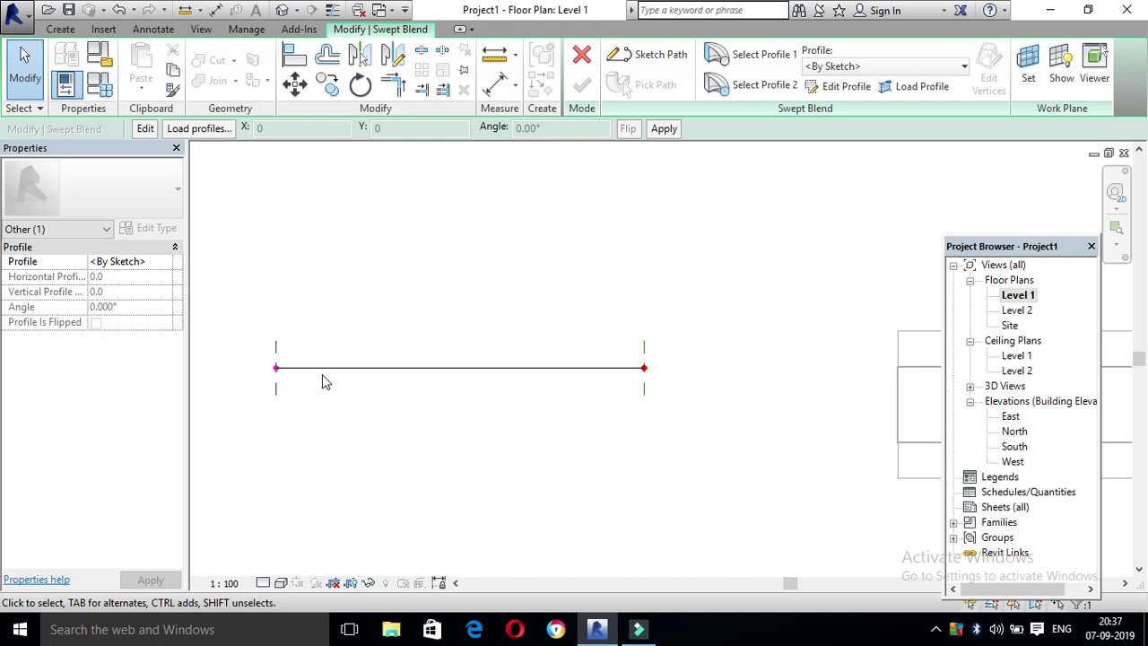
pyautogui.click(725, 58)
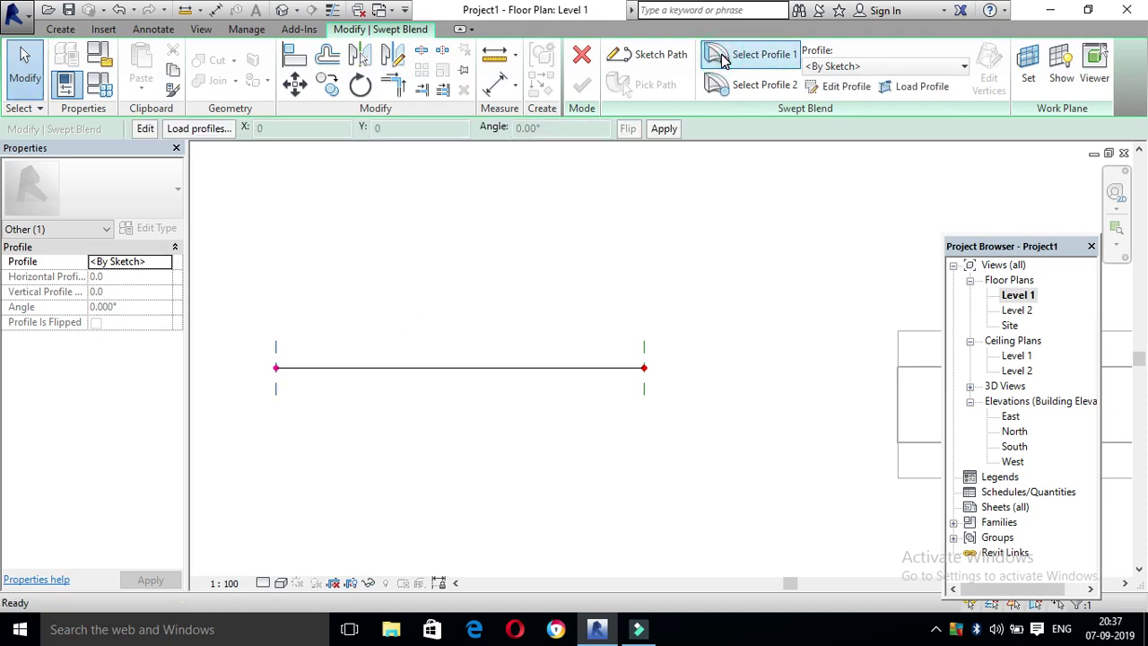
# In the East elevation, sketch the first profile as a 700-radius circle.
pyautogui.click(820, 88)
pyautogui.click(579, 480)
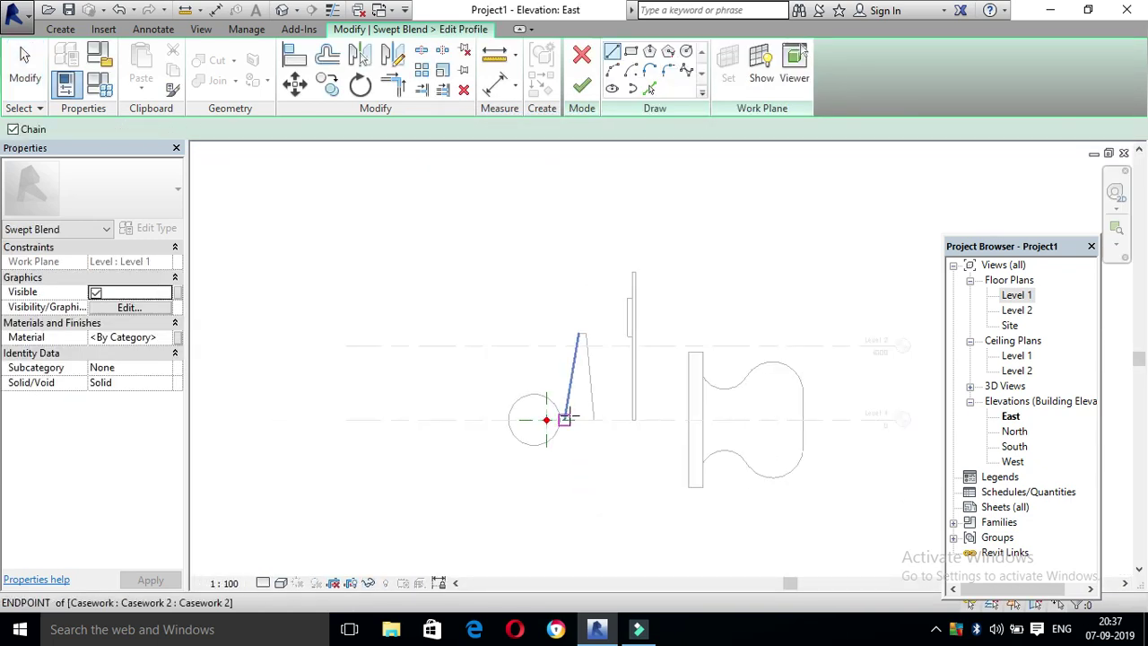
pyautogui.scroll(3, 554, 428)
pyautogui.click(550, 408)
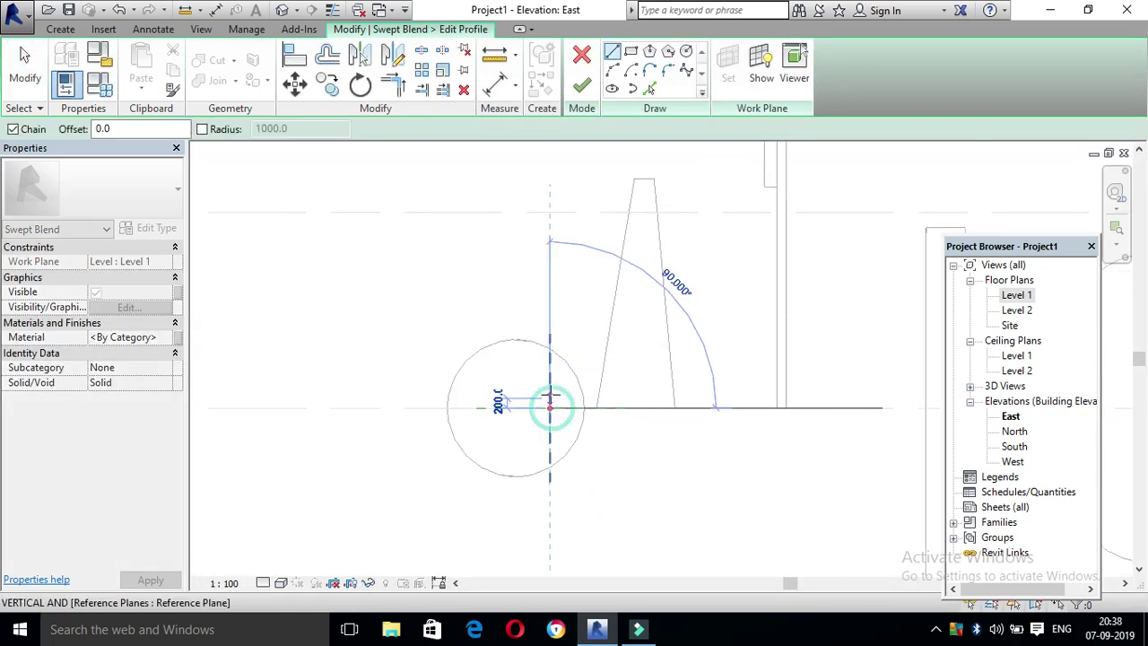
pyautogui.click(686, 51)
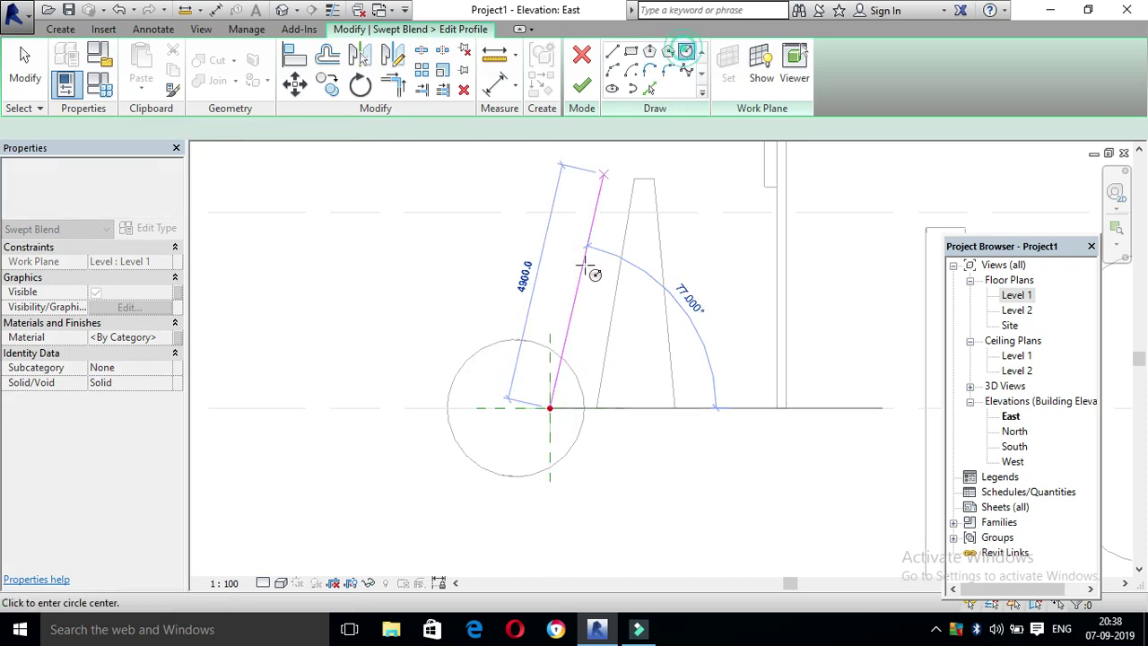
pyautogui.click(550, 408)
pyautogui.click(574, 384)
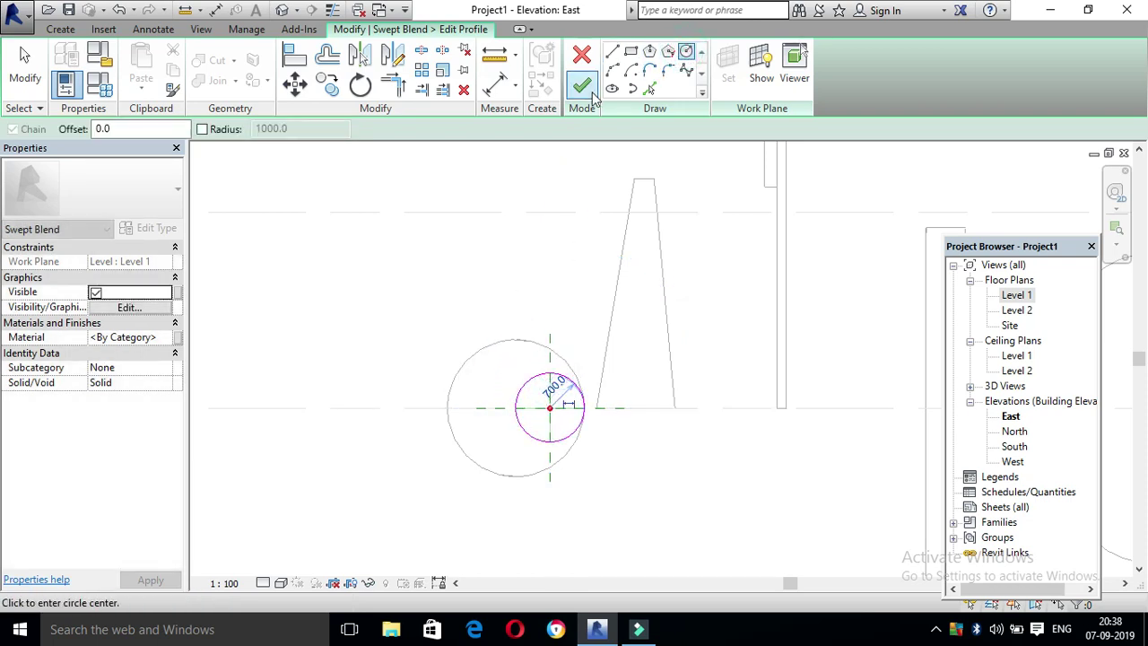
pyautogui.click(585, 85)
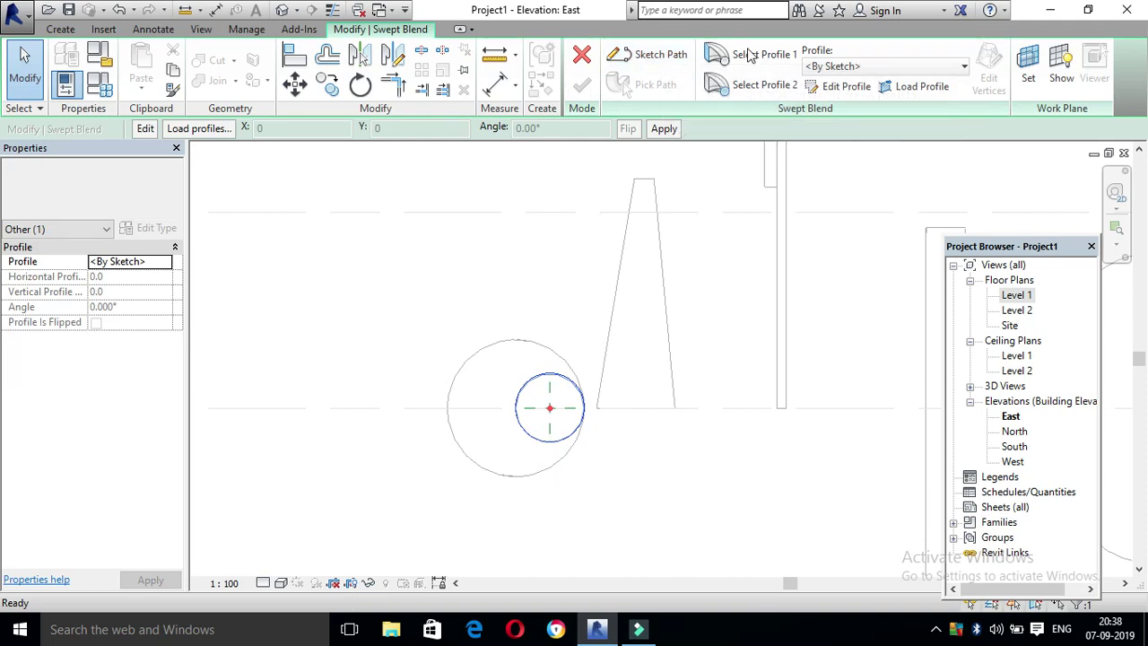
# Sketch Profile 2 as a 300-radius circle and finish the swept blend.
pyautogui.click(754, 82)
pyautogui.click(840, 86)
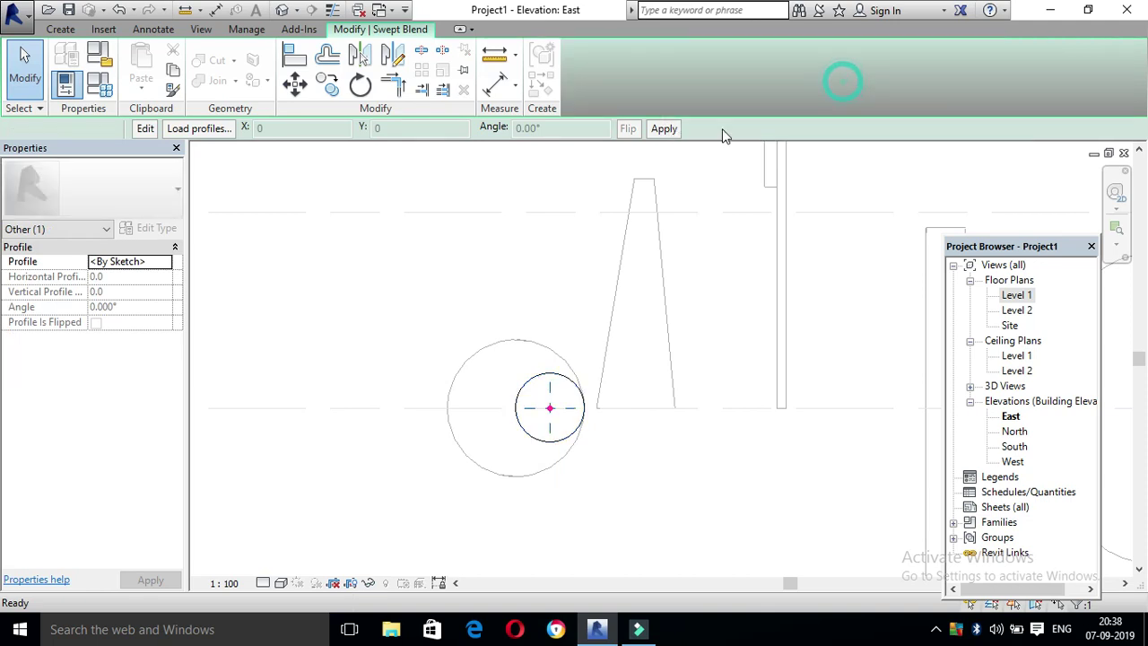
pyautogui.click(686, 51)
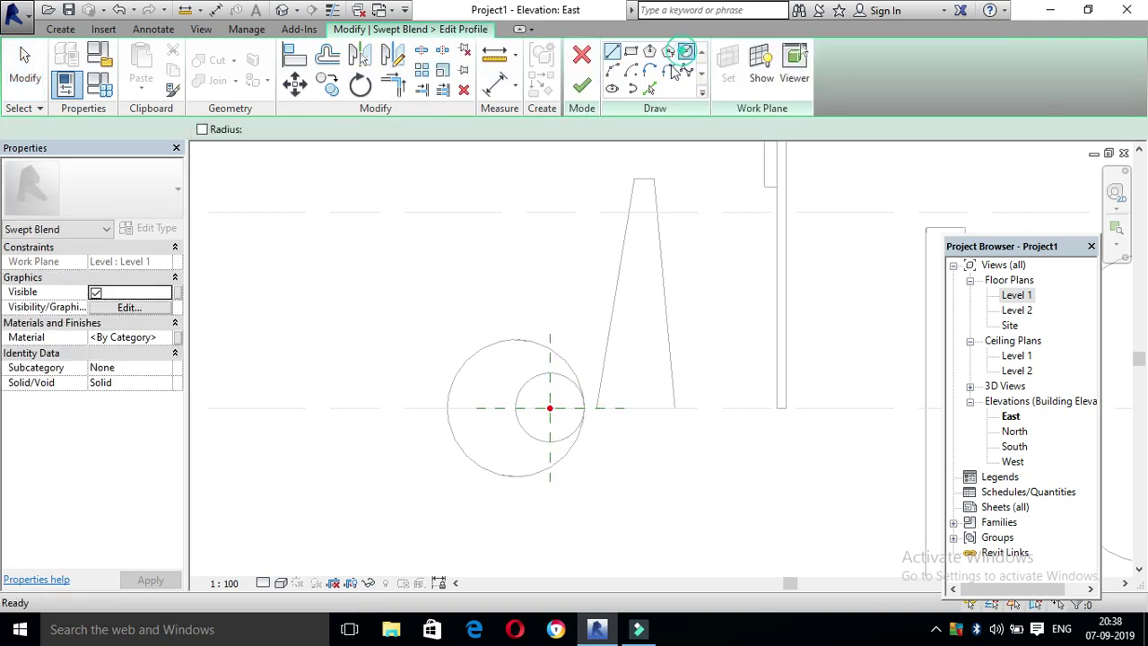
pyautogui.click(550, 409)
pyautogui.click(572, 386)
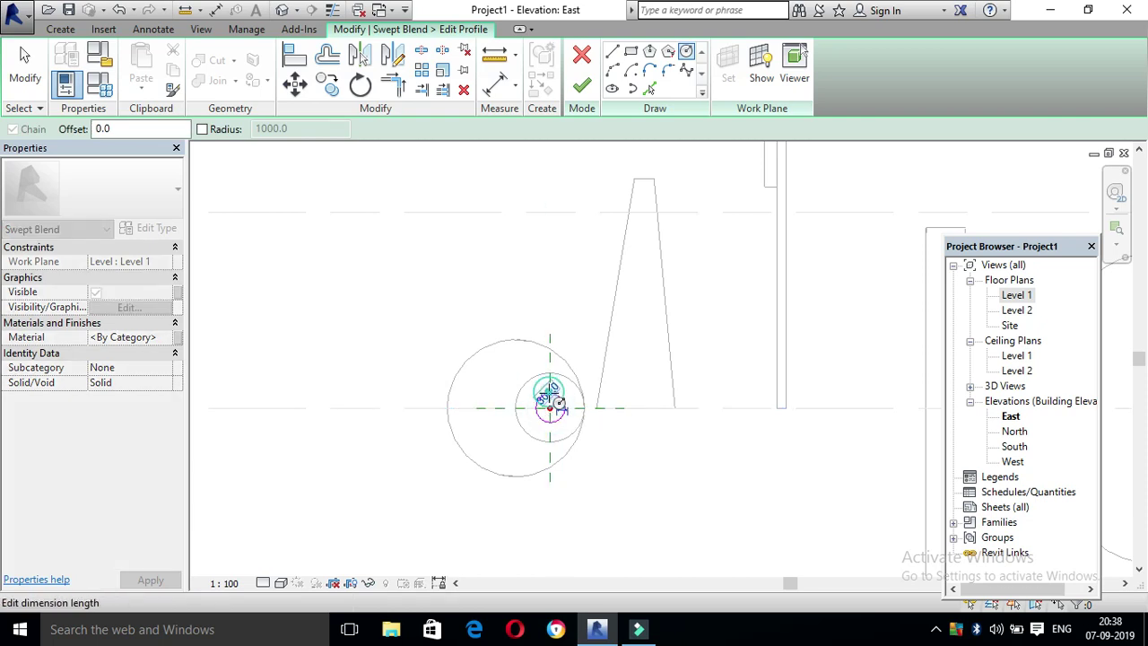
pyautogui.click(583, 85)
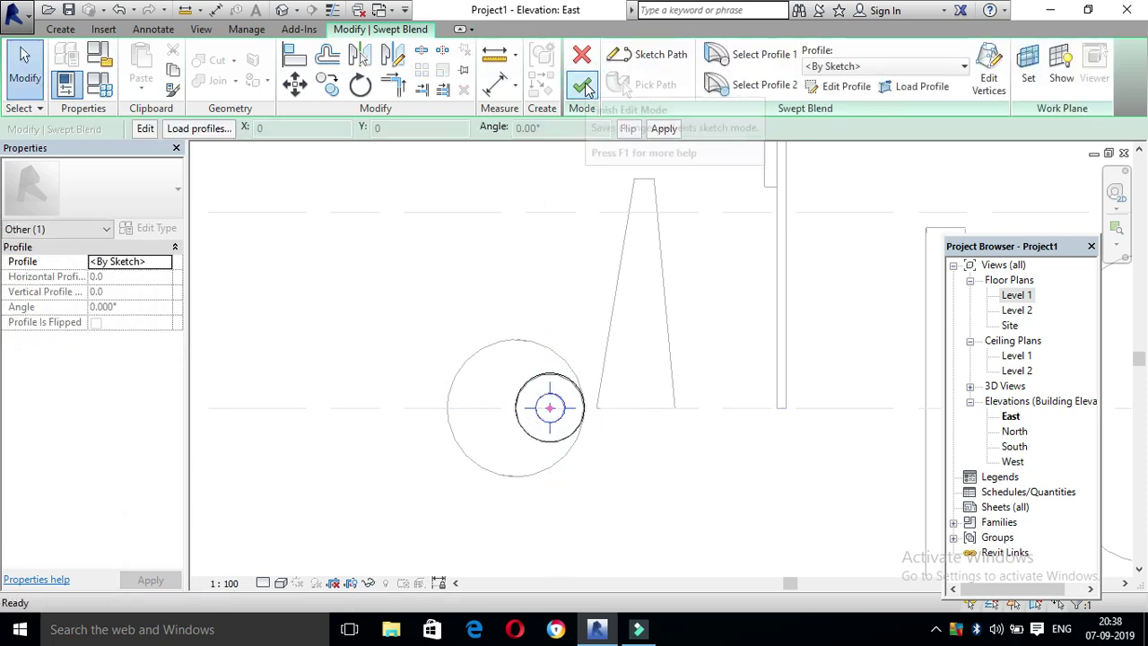
pyautogui.click(583, 84)
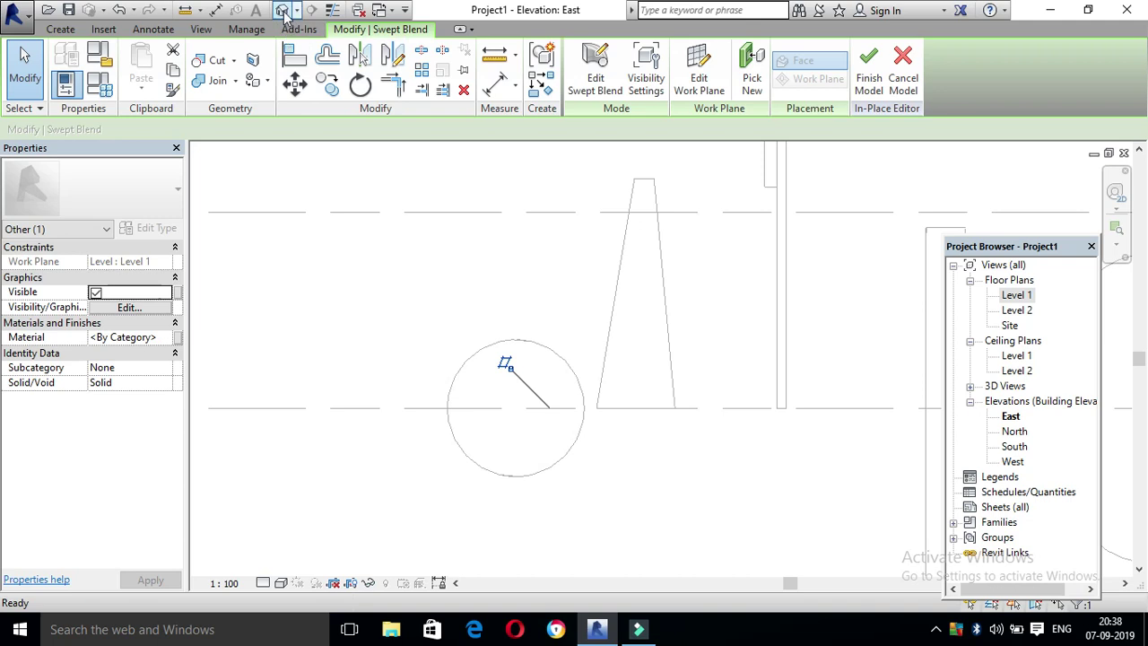
# Finish the in-place casework model and open the Default 3D View.
pyautogui.click(868, 57)
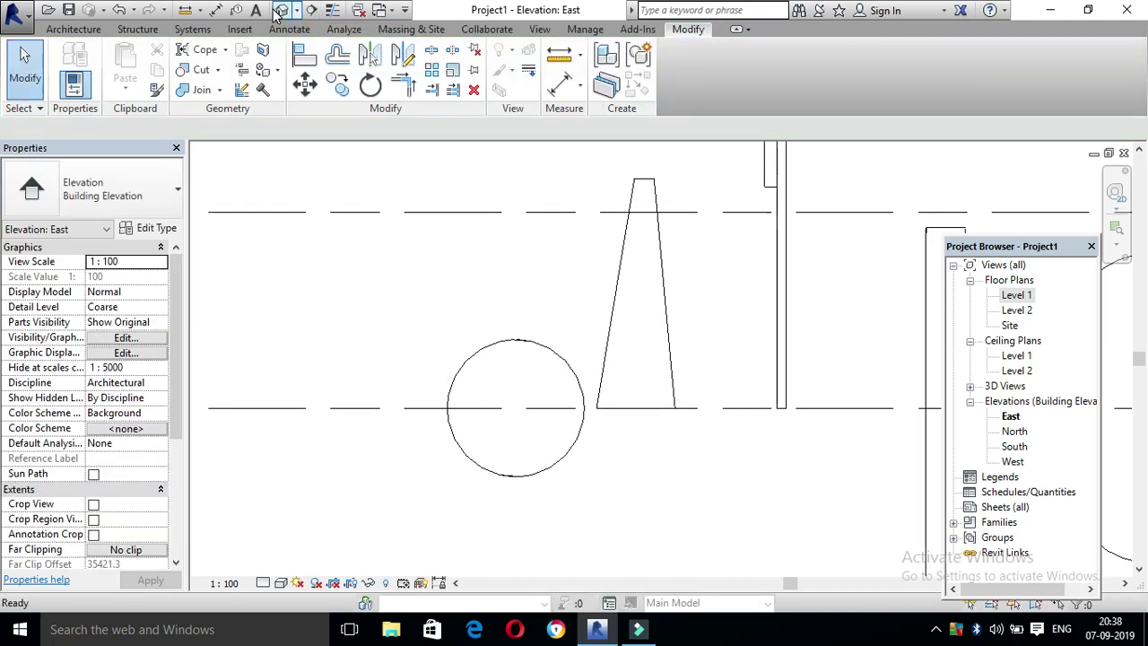
pyautogui.click(283, 10)
pyautogui.scroll(-2, 359, 329)
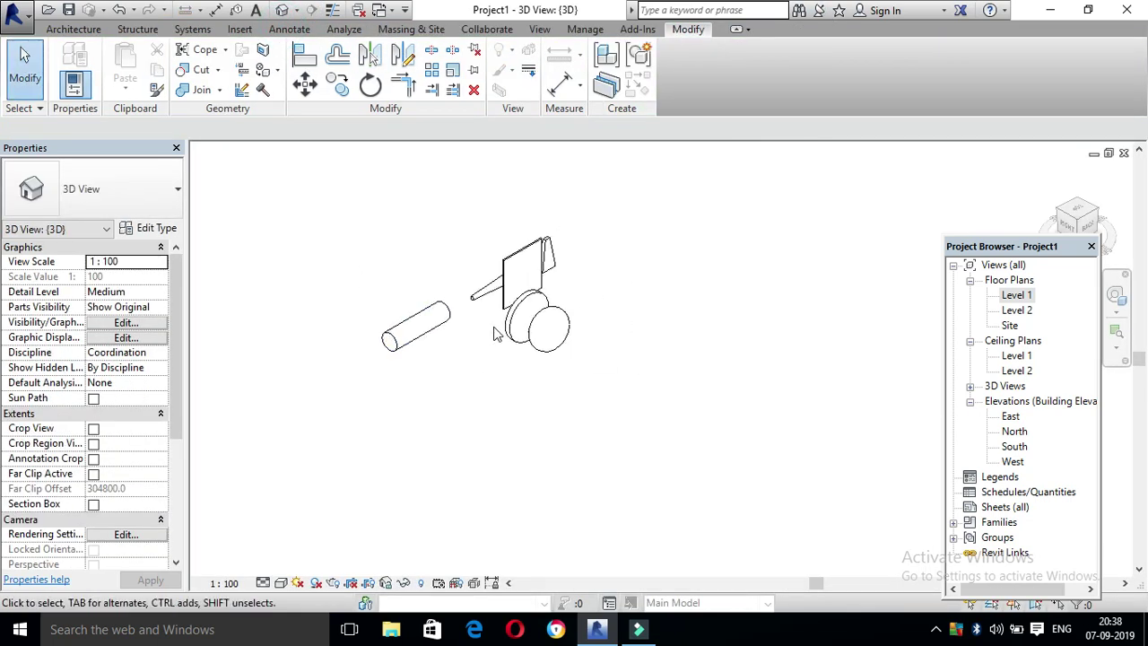
pyautogui.scroll(2, 498, 323)
pyautogui.scroll(2, 475, 296)
# Select the tapered rod, orbit around it with the ViewCube, then deselect it.
pyautogui.click(480, 276)
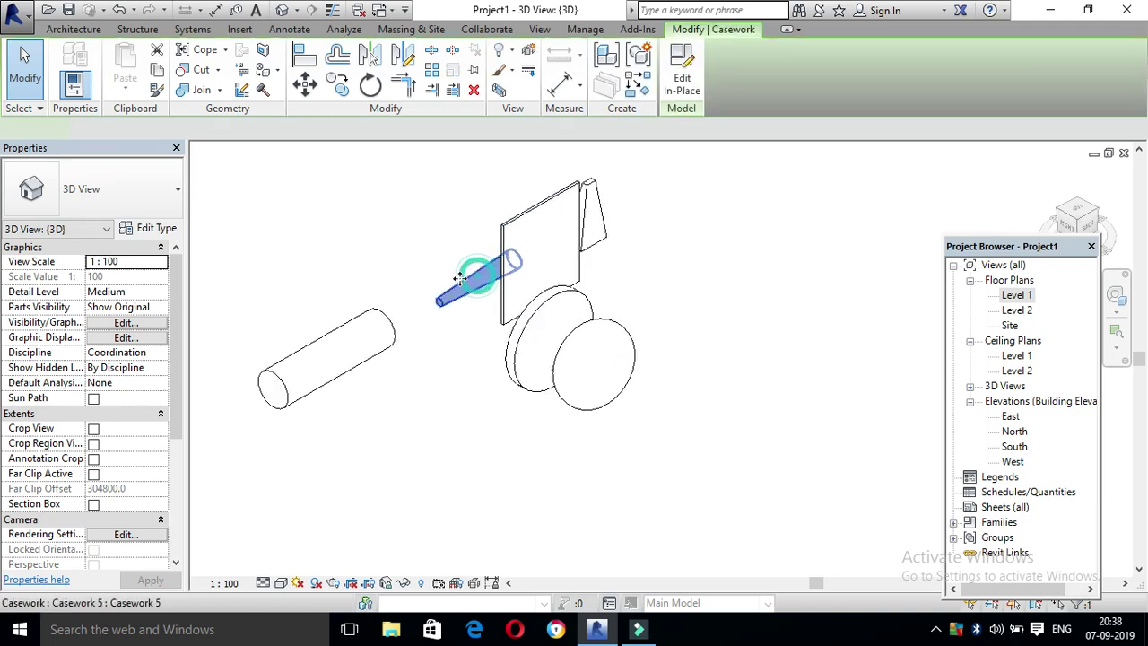
pyautogui.scroll(3, 530, 242)
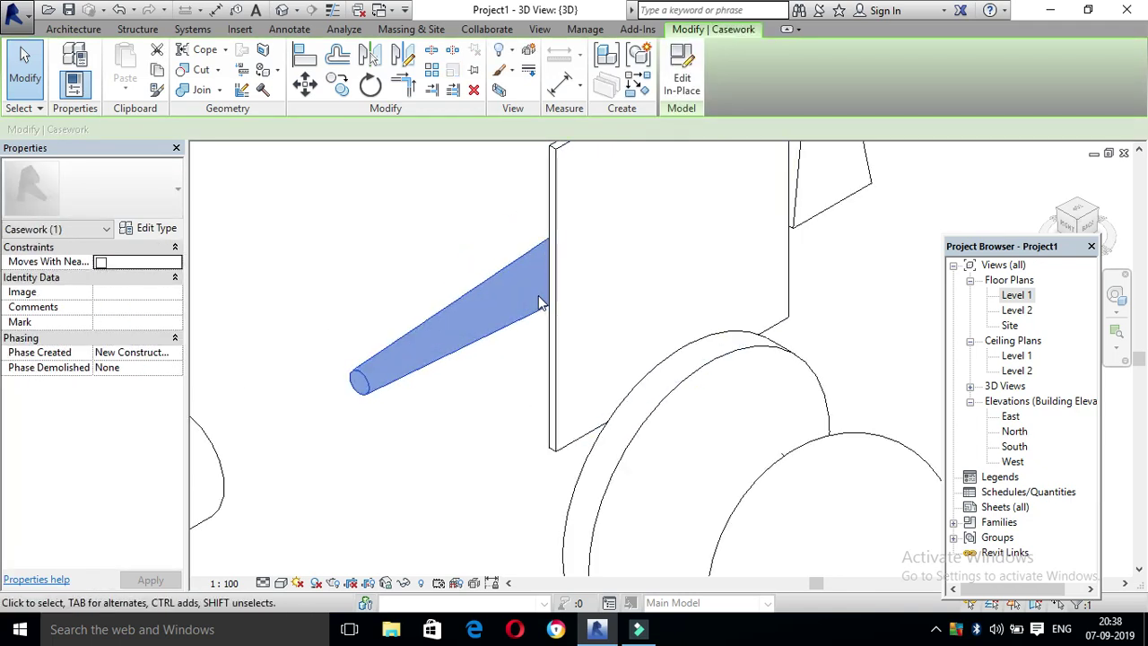
pyautogui.scroll(-3, 646, 357)
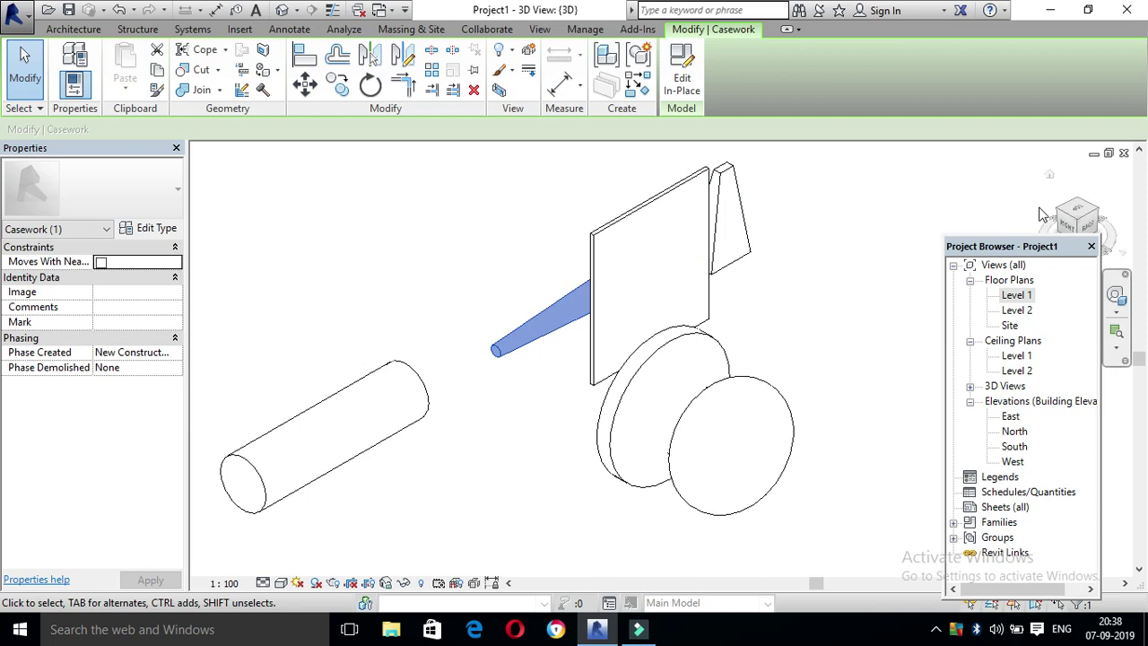
pyautogui.click(1091, 226)
pyautogui.click(1063, 211)
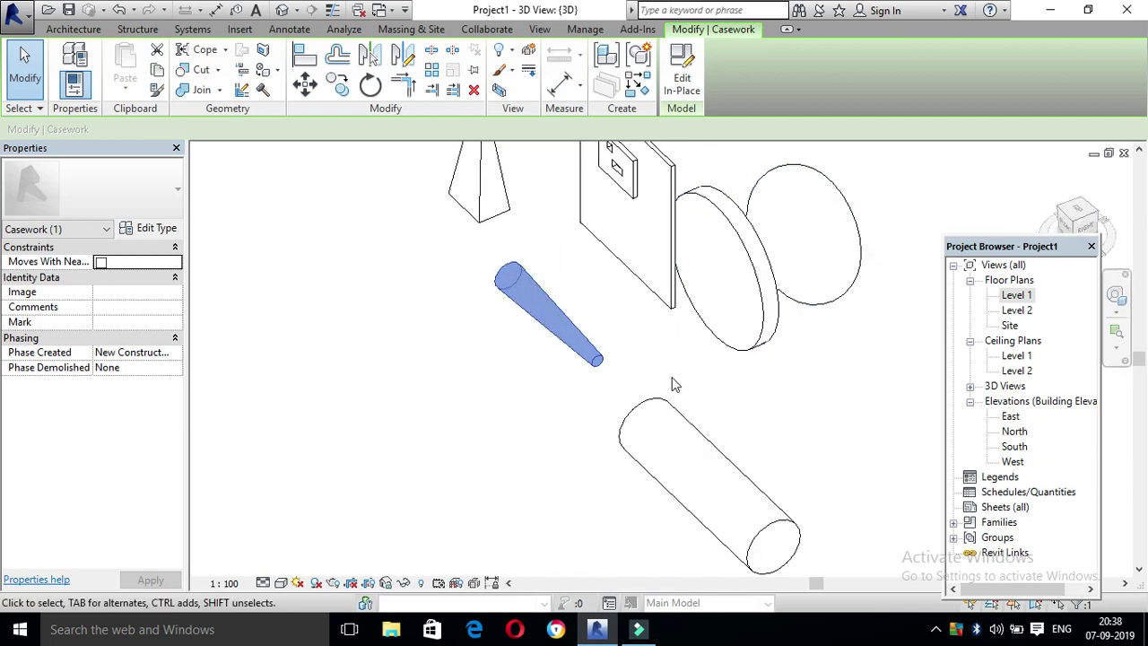
pyautogui.scroll(3, 568, 328)
pyautogui.scroll(-1, 476, 281)
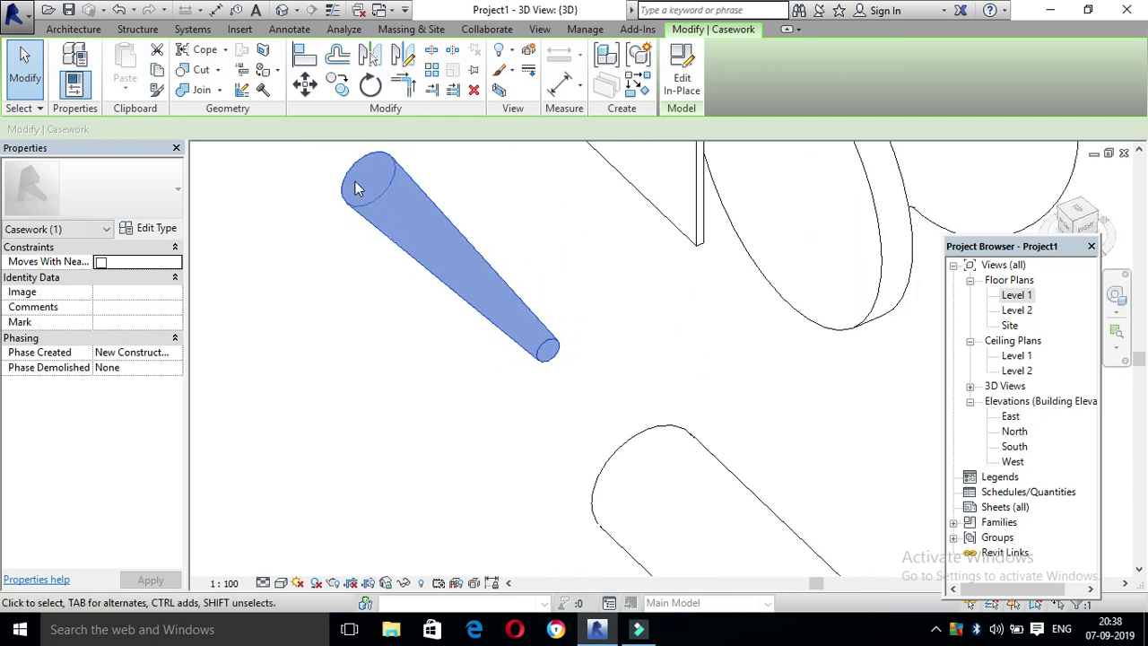
pyautogui.click(637, 404)
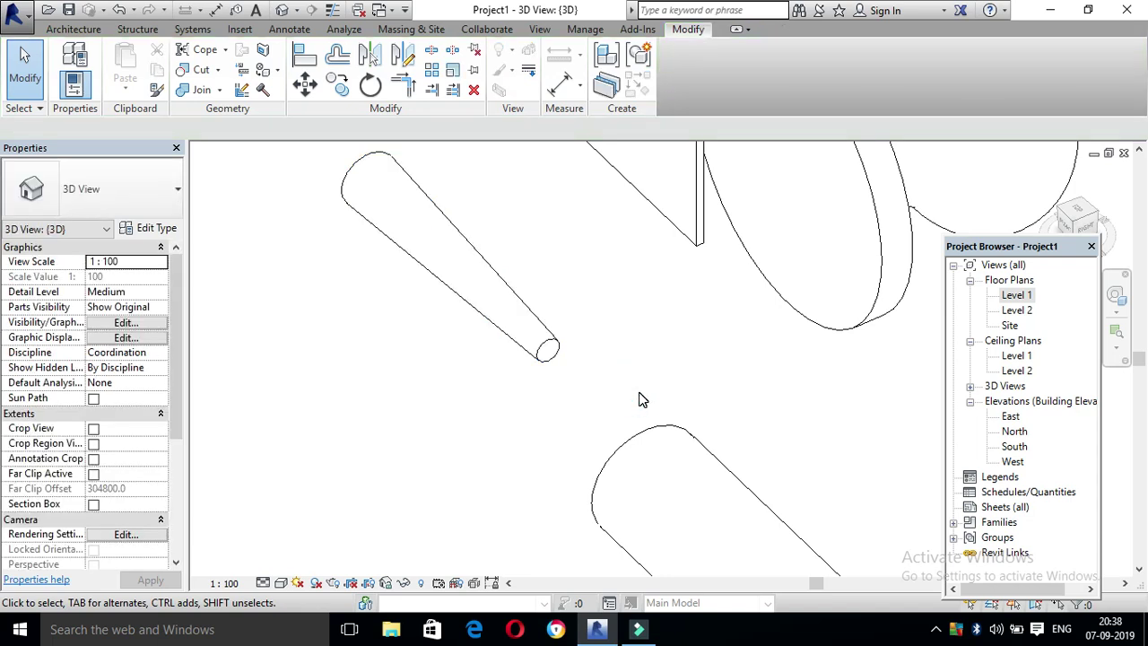